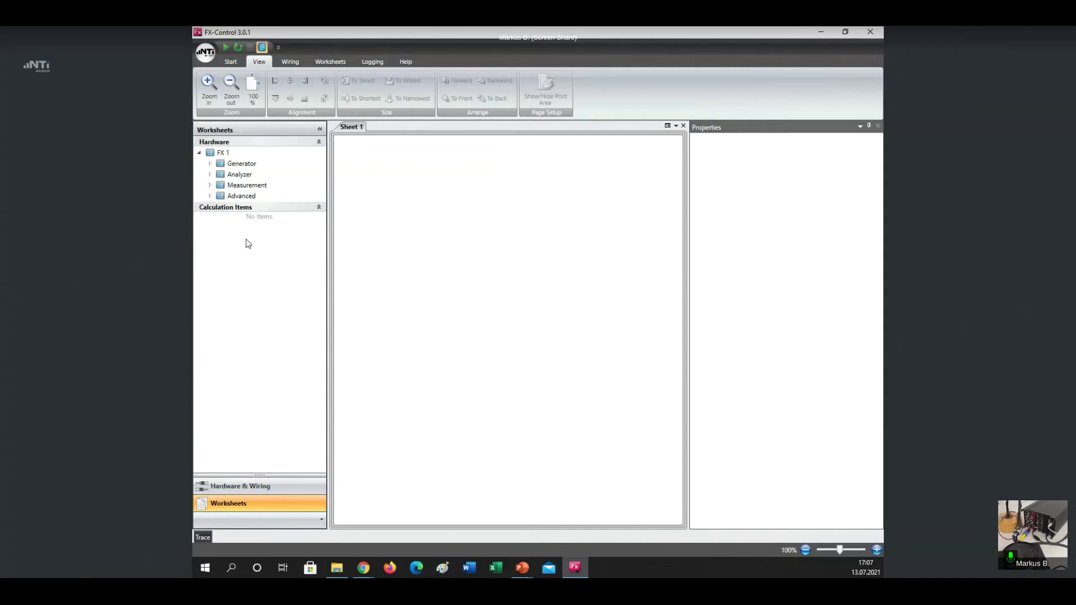
left_click(210, 164)
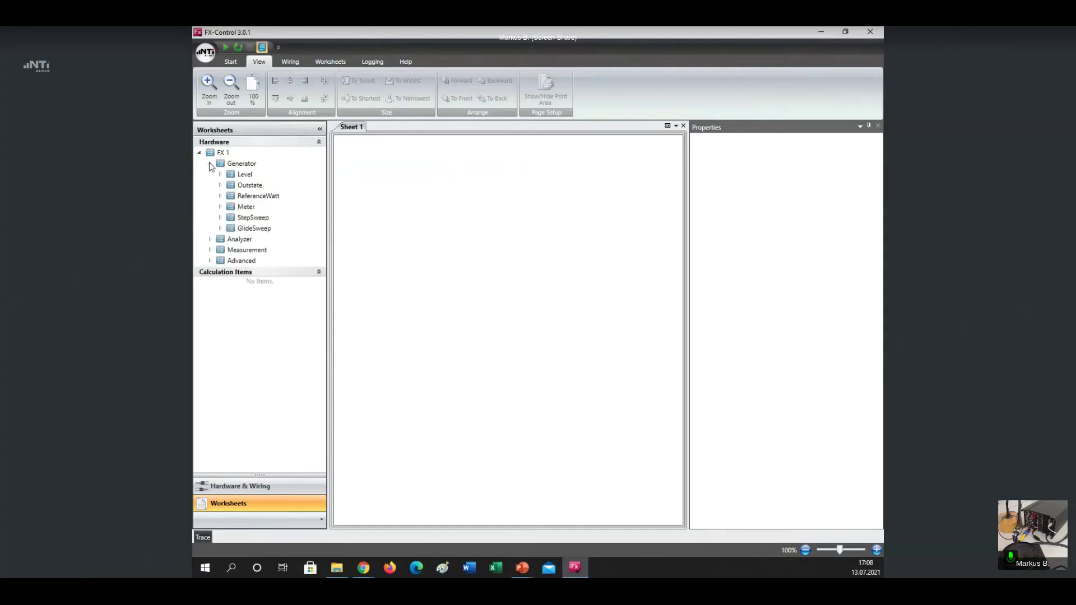
left_click(220, 196)
left_click(220, 196)
left_click(209, 165)
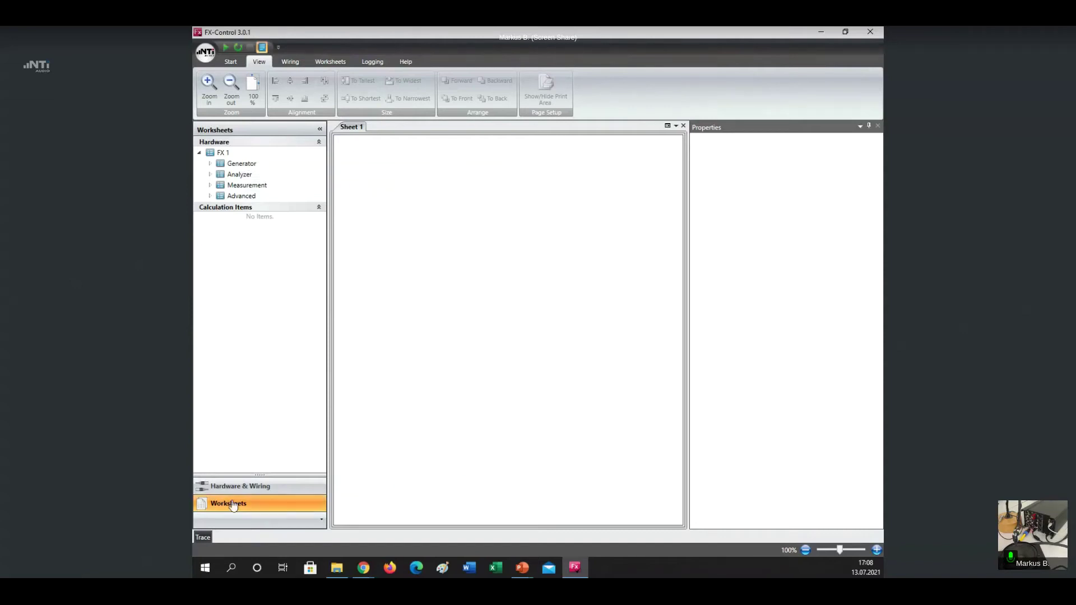
mouse_move(203, 538)
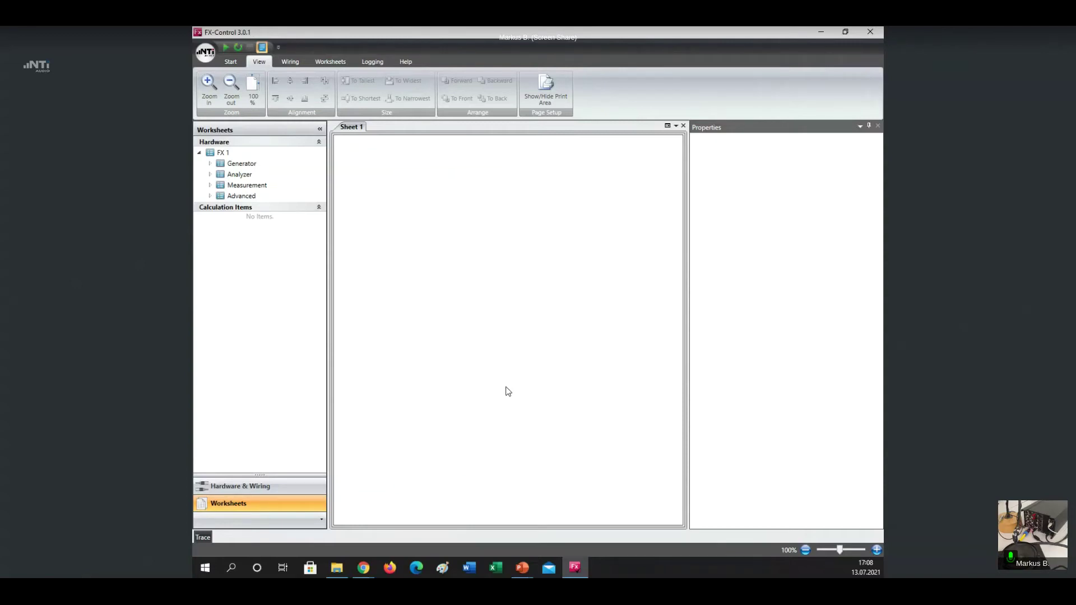
Add a Passive Speaker and a Mic 2010 to the wiring diagram, placing them side by side above the FX 1 unit
left_click(261, 487)
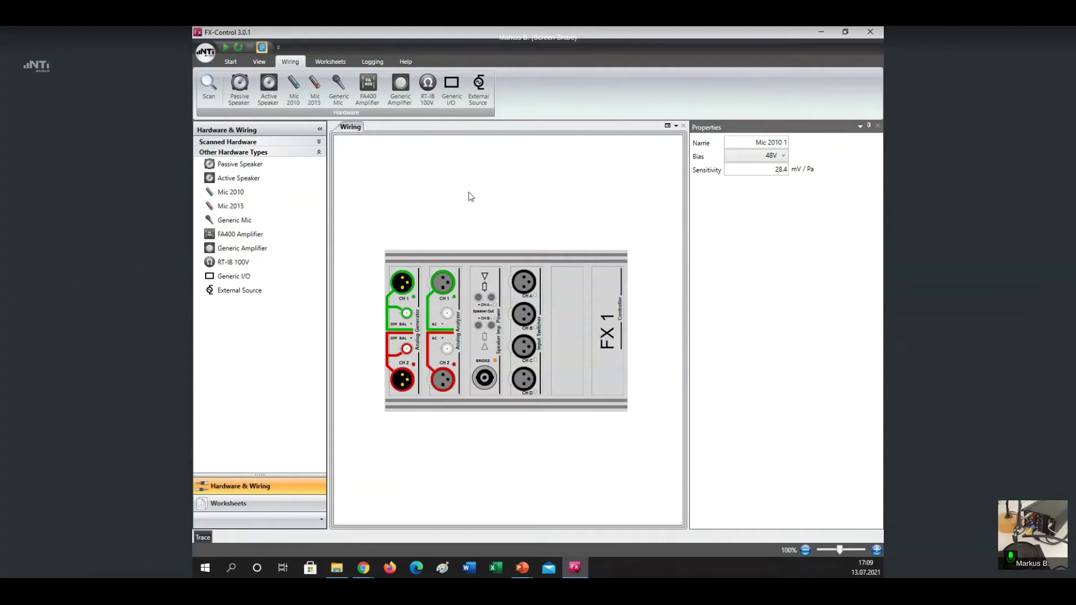
left_click(239, 90)
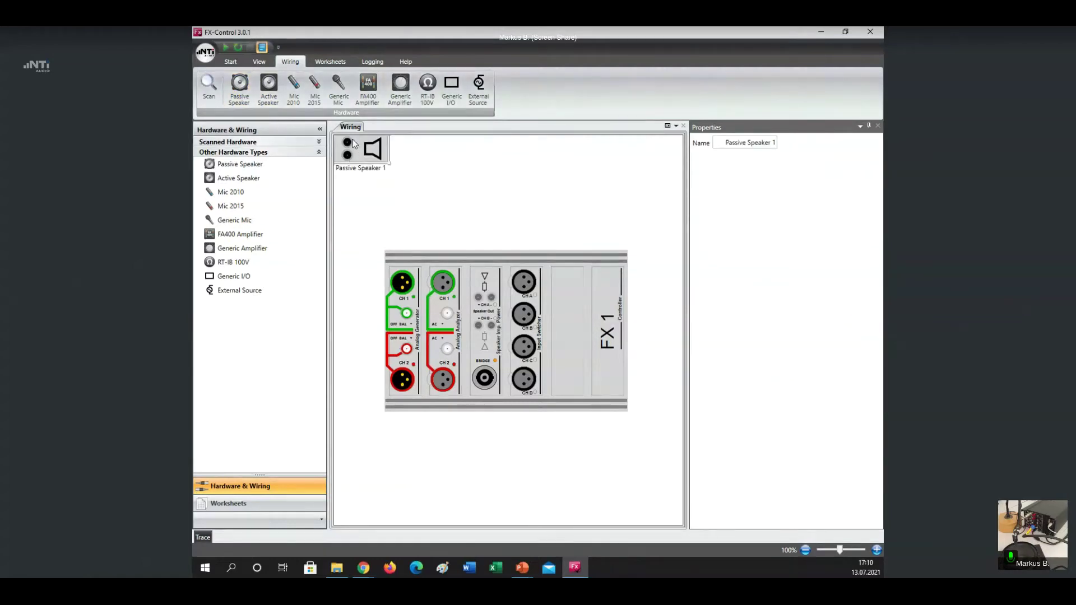
left_click_drag(356, 143, 408, 201)
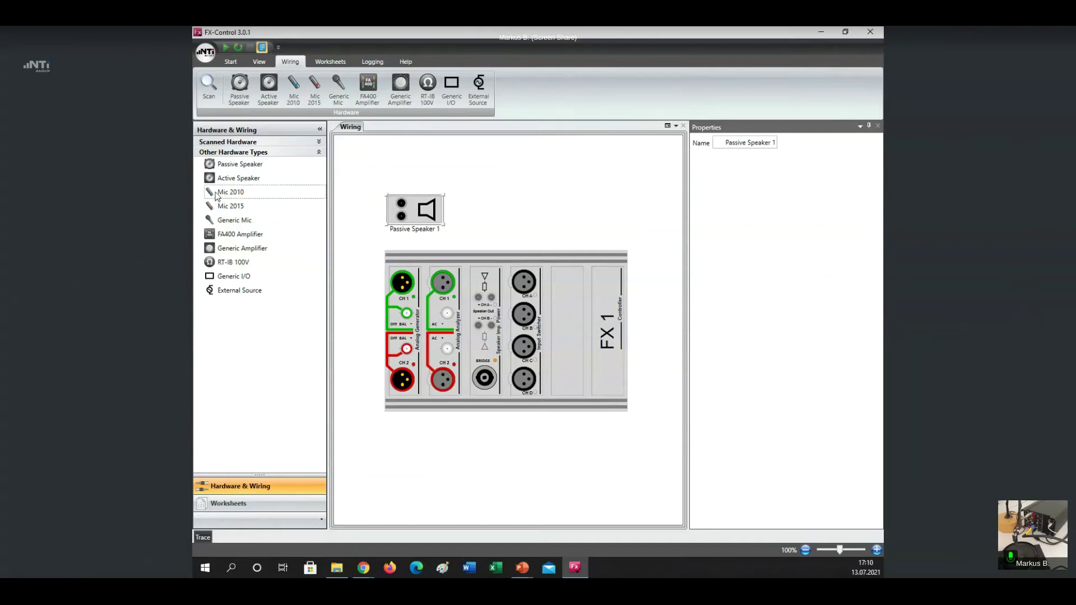
left_click_drag(218, 196, 489, 211)
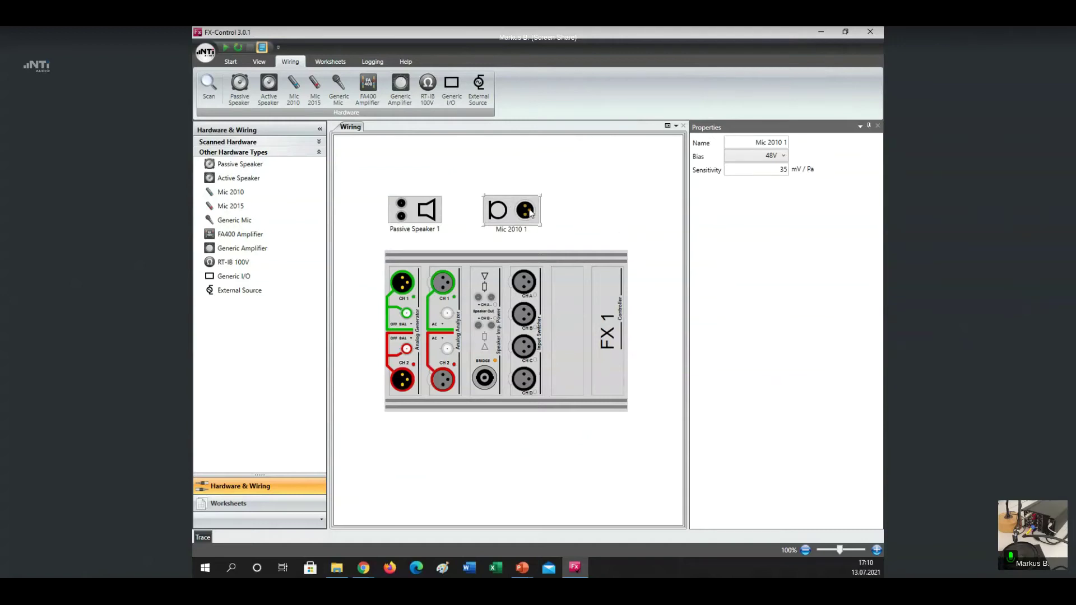
Wire the microphone to analog analyzer CH 1, and the passive speaker to the Bridge output with the speaker module's input routed to Channel 1
mouse_move(528, 212)
left_mouse_down()
mouse_move(514, 239)
mouse_move(444, 286)
left_mouse_up()
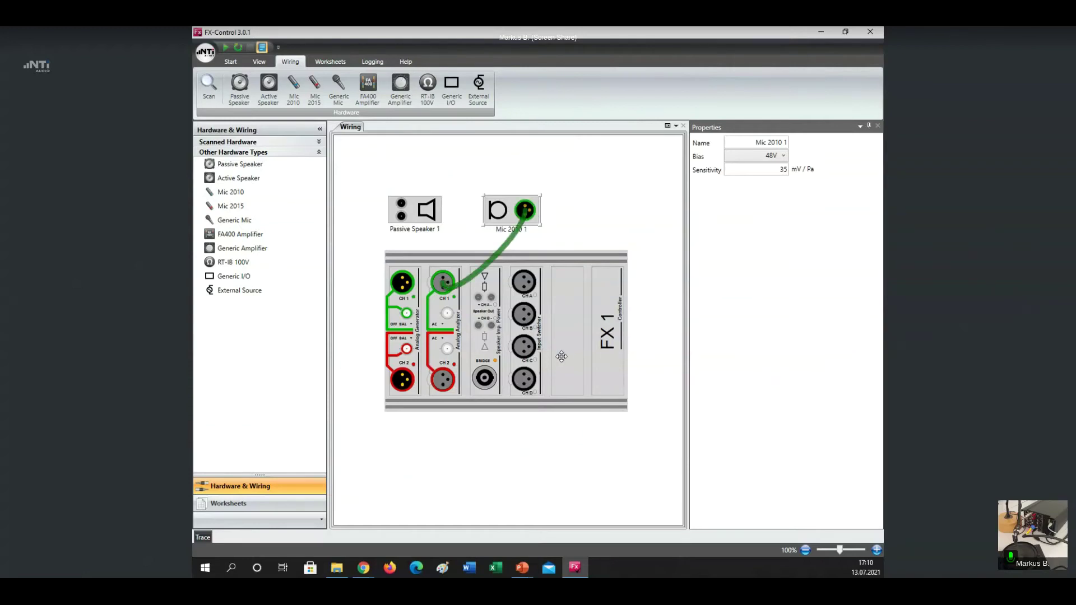
left_click_drag(402, 216, 484, 378)
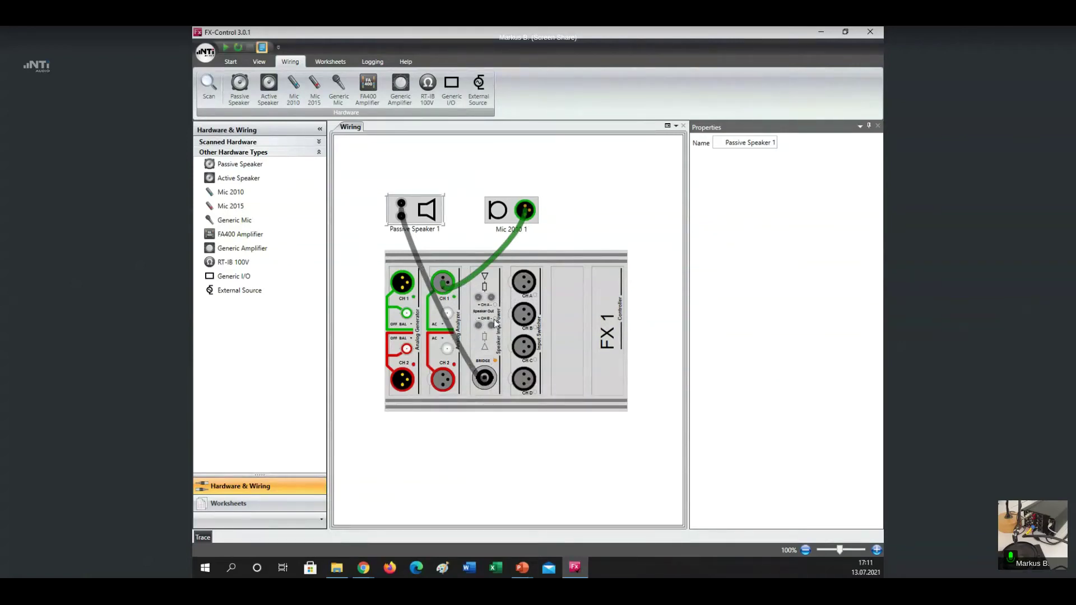
right_click(487, 278)
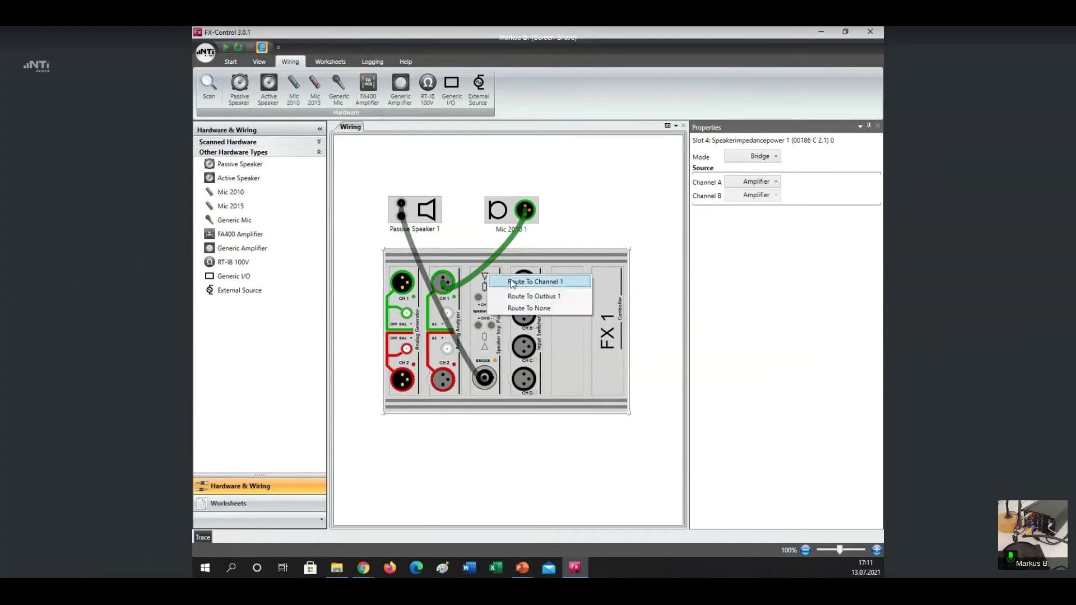
left_click(511, 282)
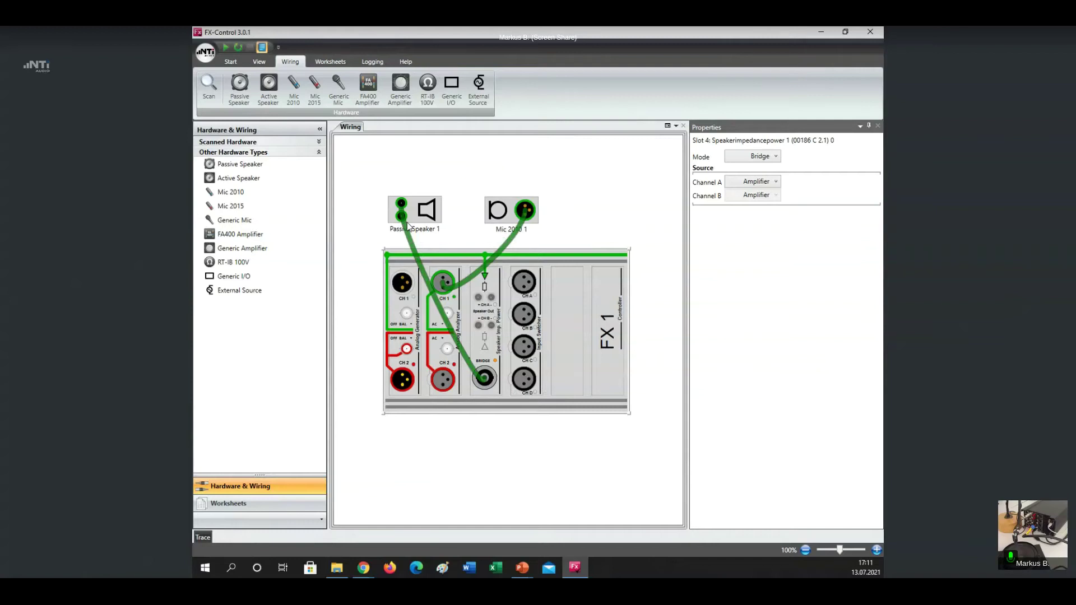
Set the Mic 2010's bias to 48V and its sensitivity to 28.5 mV/Pa
left_click(497, 203)
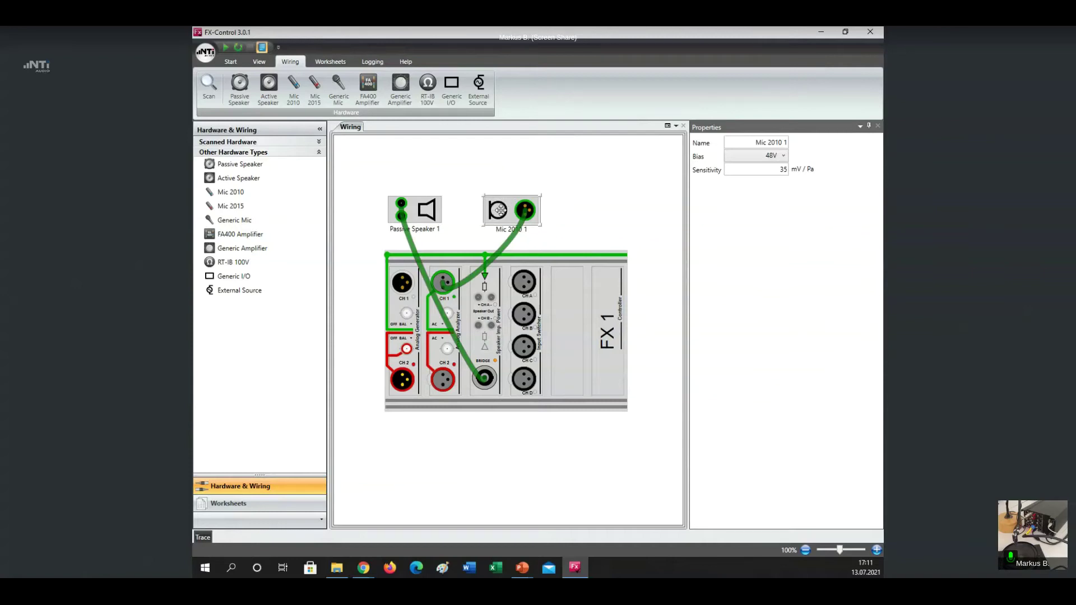
left_click(784, 156)
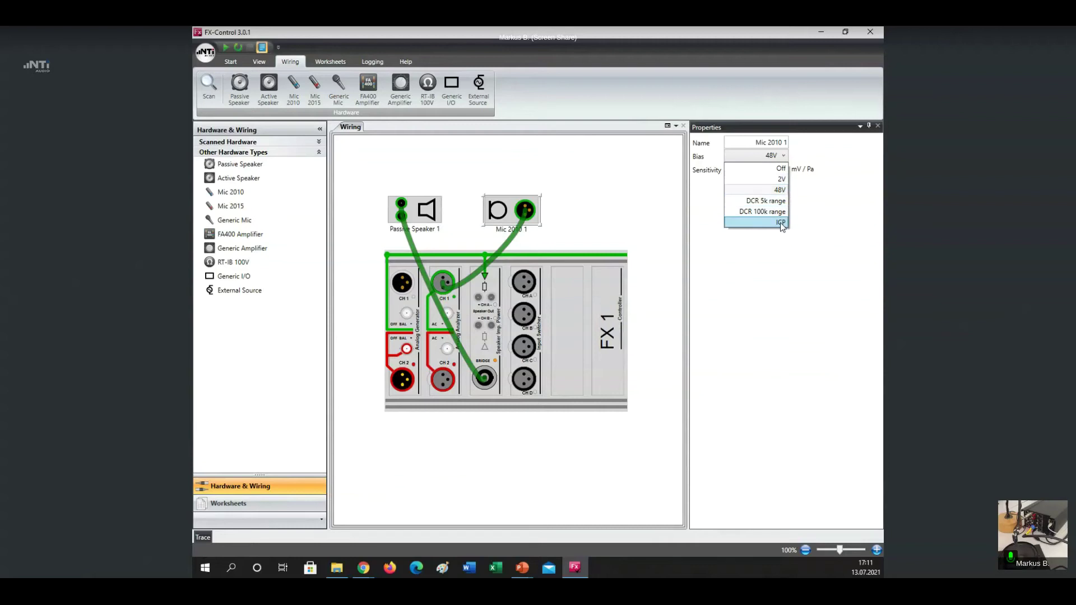
left_click(776, 193)
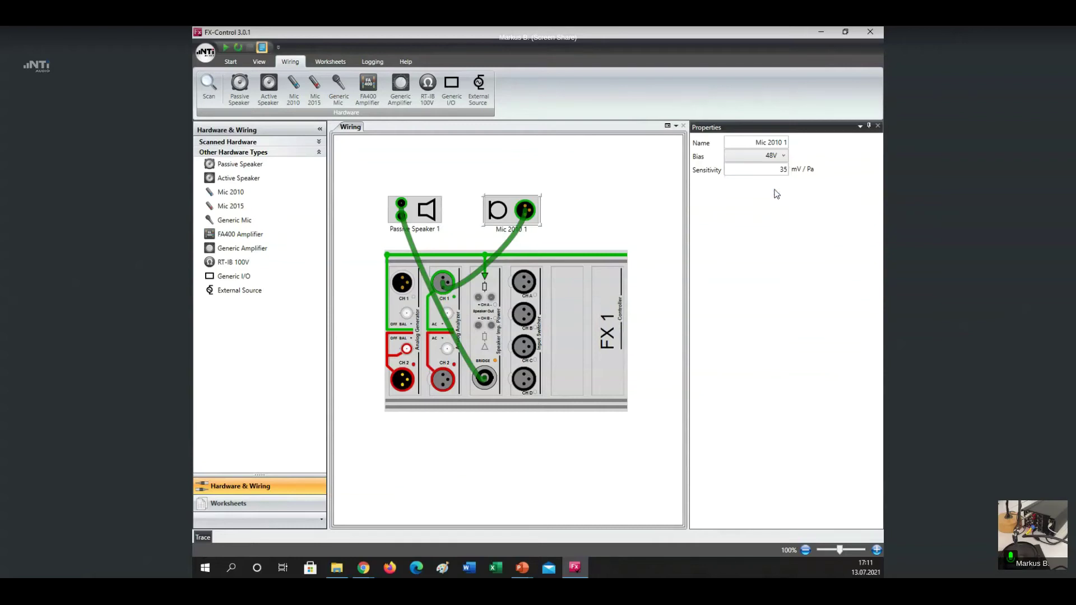
left_click(780, 169)
key("Delete")
key("Delete")
type("28.5")
key("Tab")
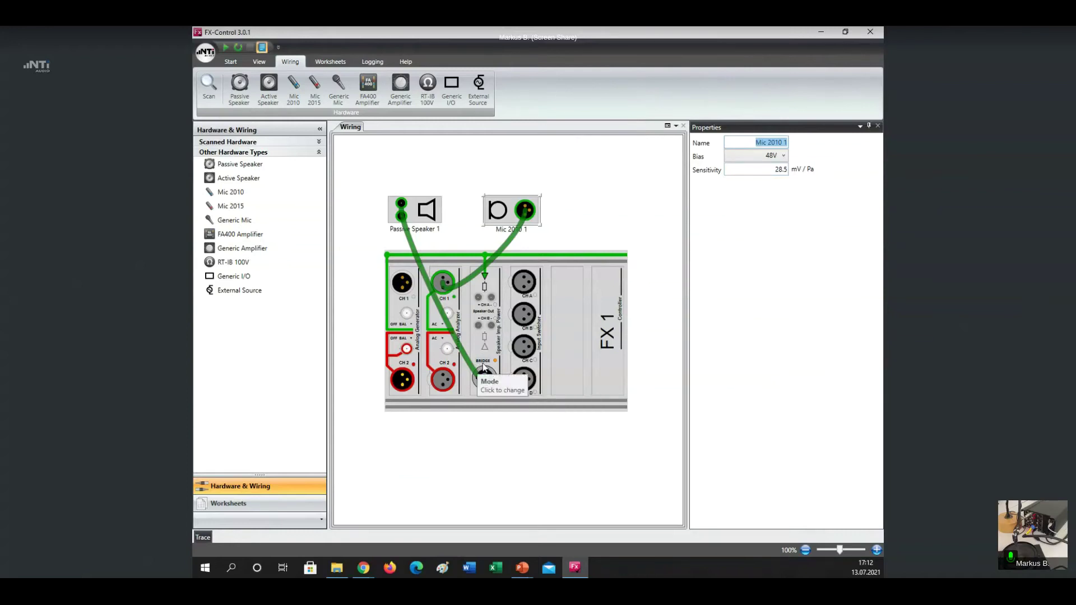
Switch the Speaker Imp. Power module to Dual mode and return it to Bridge mode
left_click(876, 550)
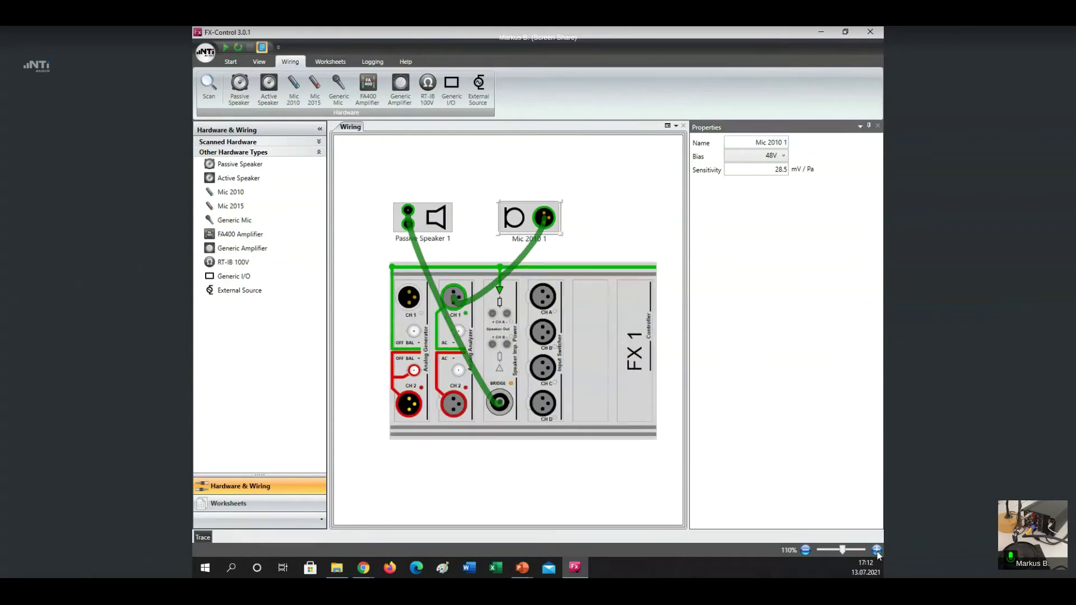
left_click(877, 550)
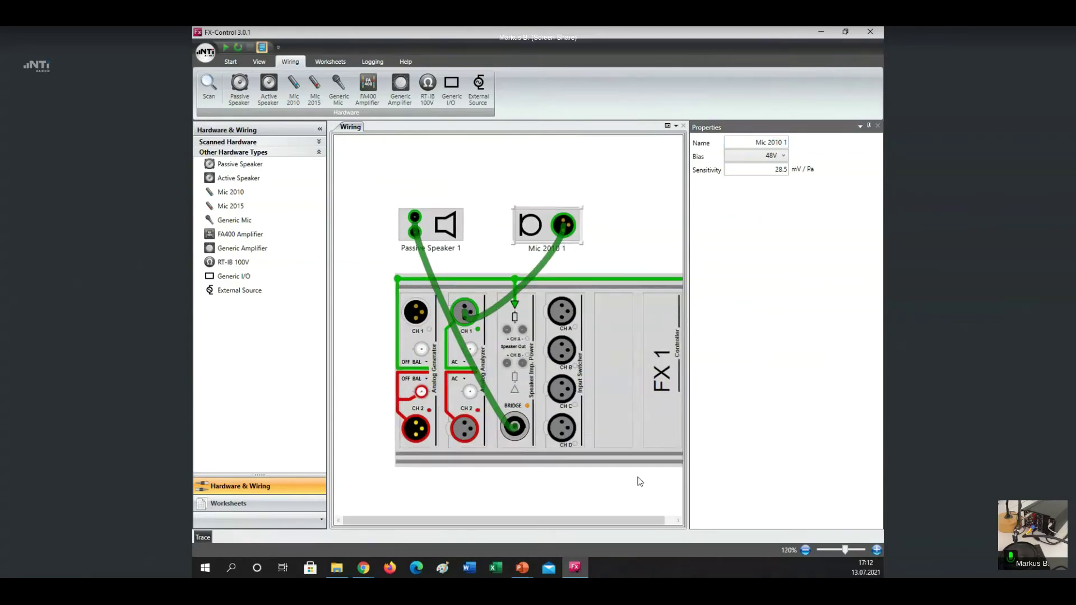
left_click_drag(625, 522, 635, 522)
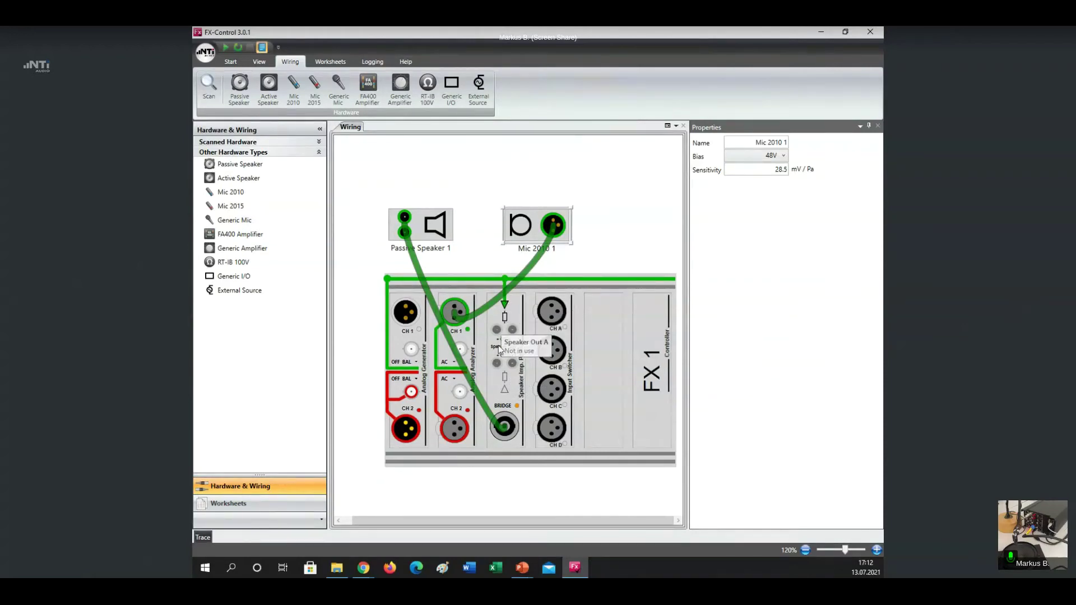
left_click(504, 408)
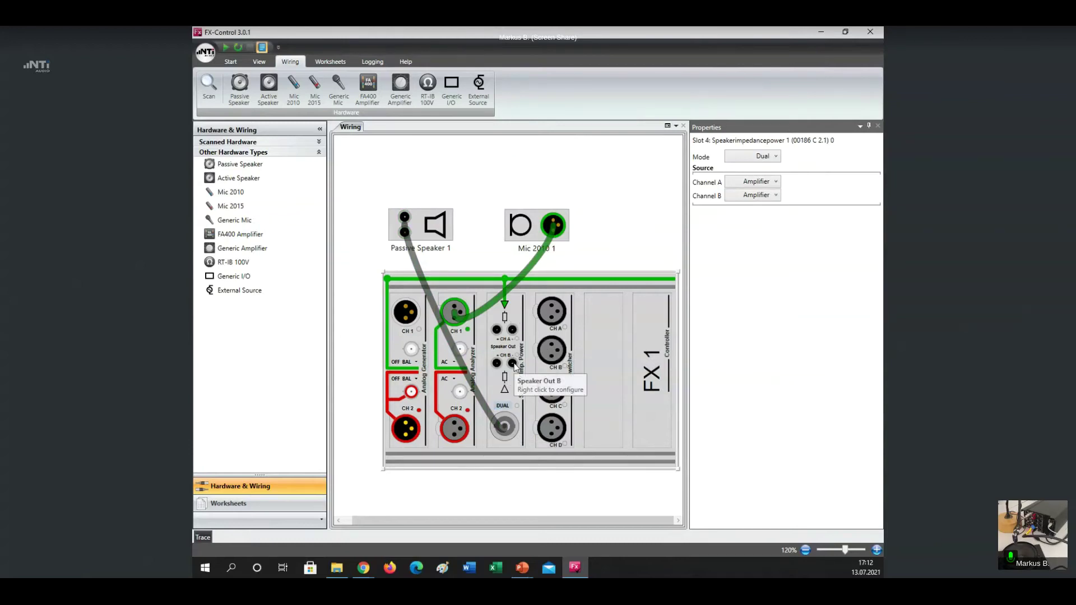
left_click(503, 407)
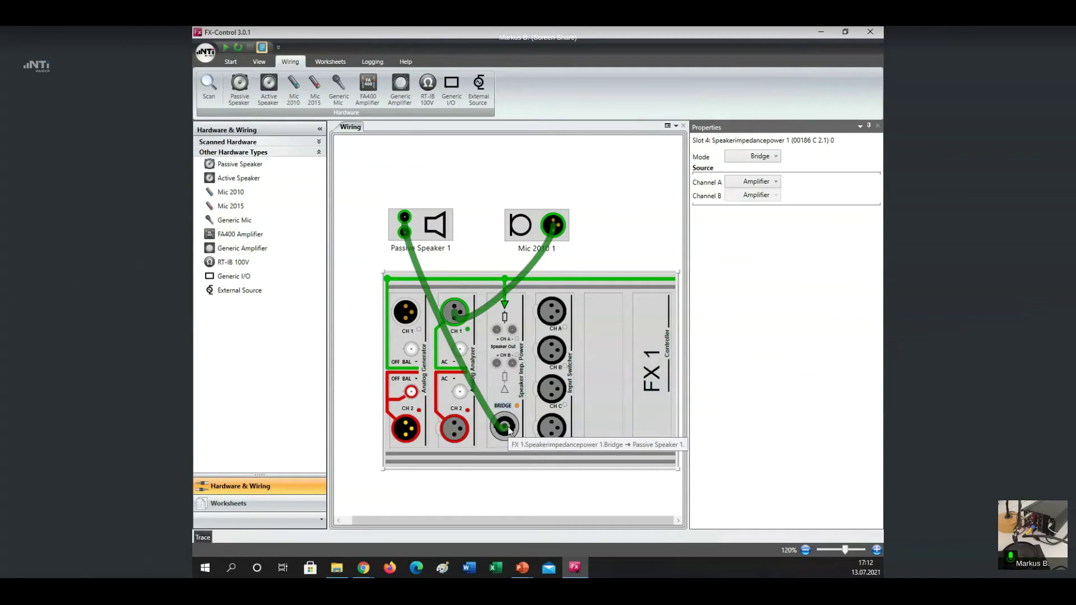
Add the generator's Channel 1 level control to Sheet 1 of the worksheets and turn that output on
left_click(220, 506)
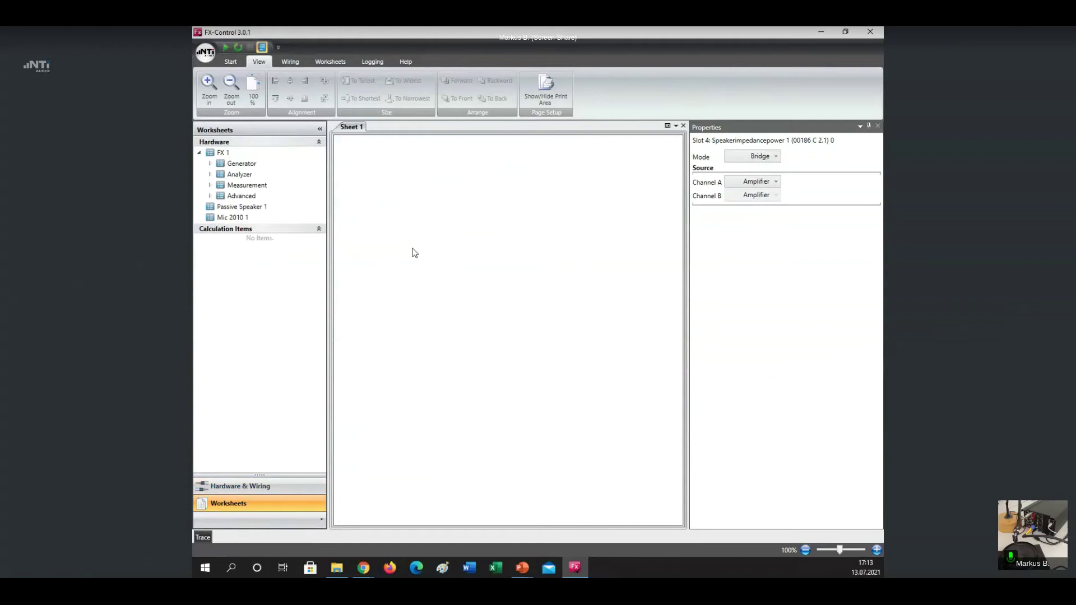
left_click(221, 167)
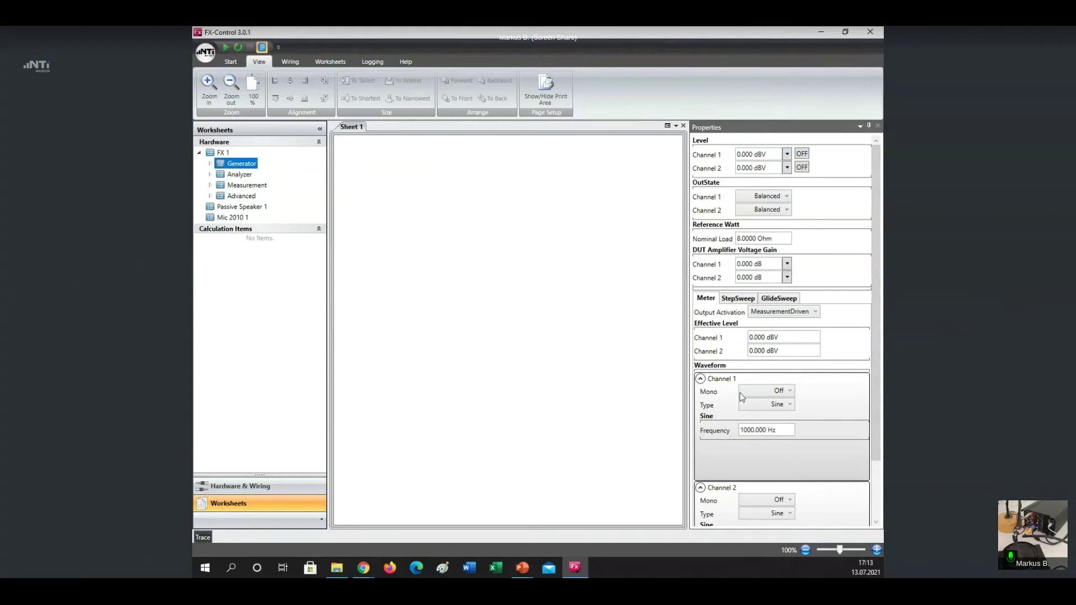
left_click(741, 300)
left_click(778, 301)
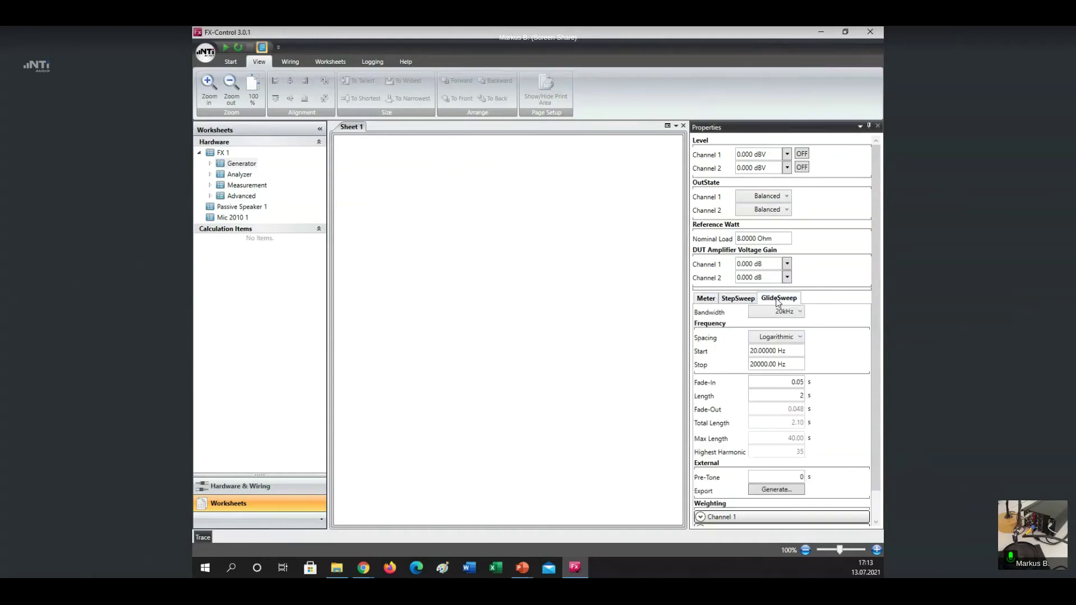
left_click(707, 300)
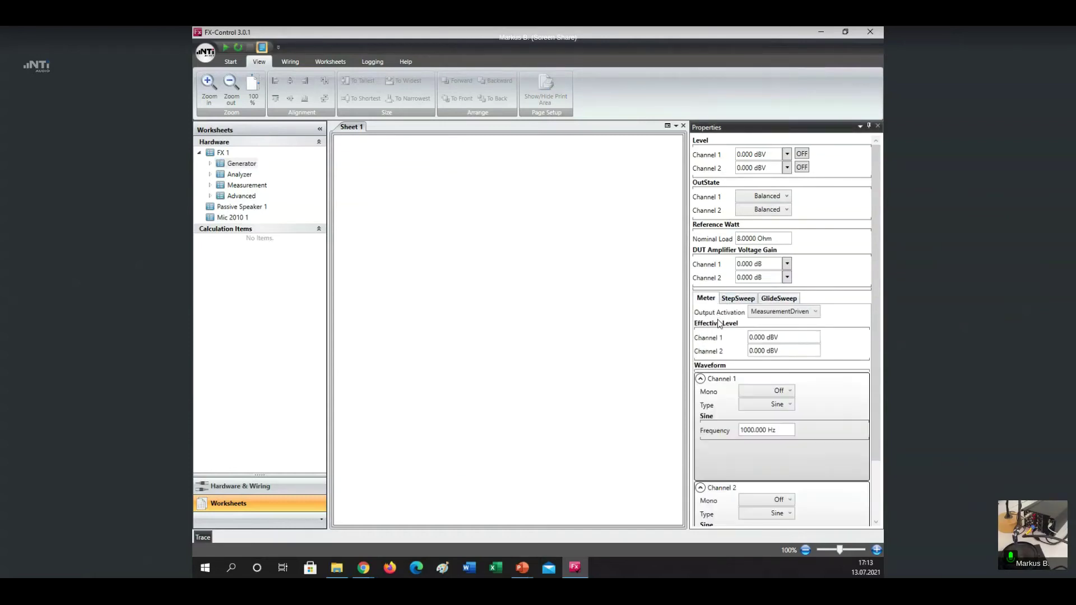
double_click(219, 165)
left_click(220, 175)
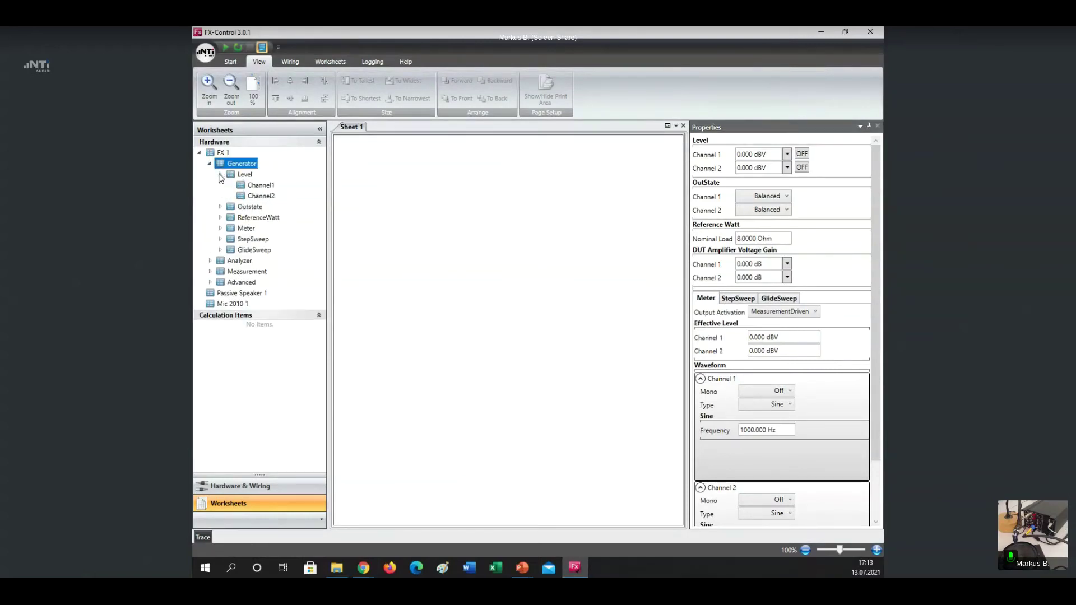
left_click_drag(246, 185, 357, 150)
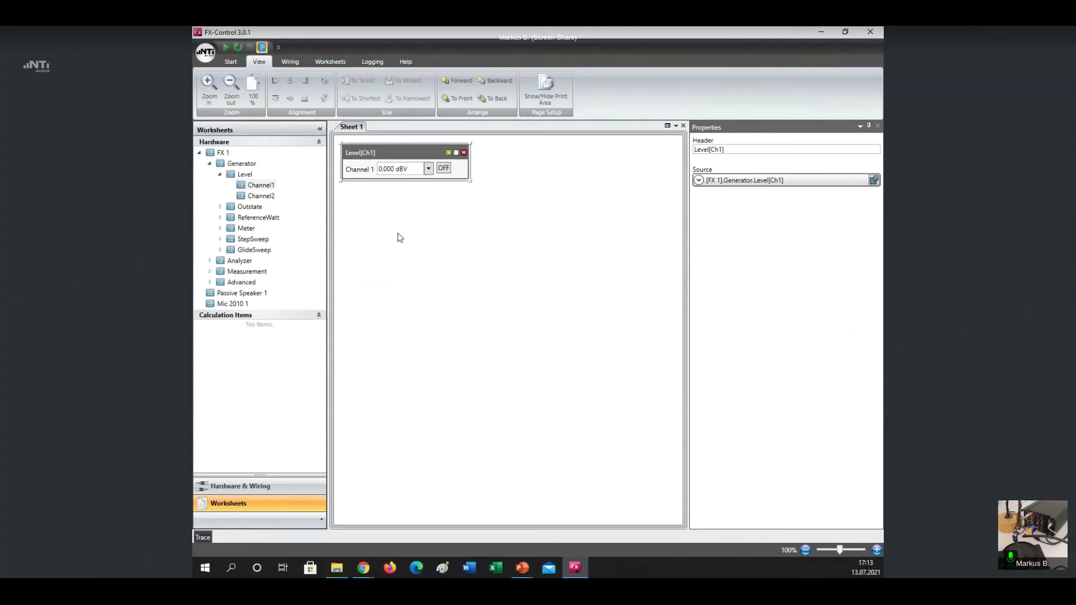
left_click(443, 169)
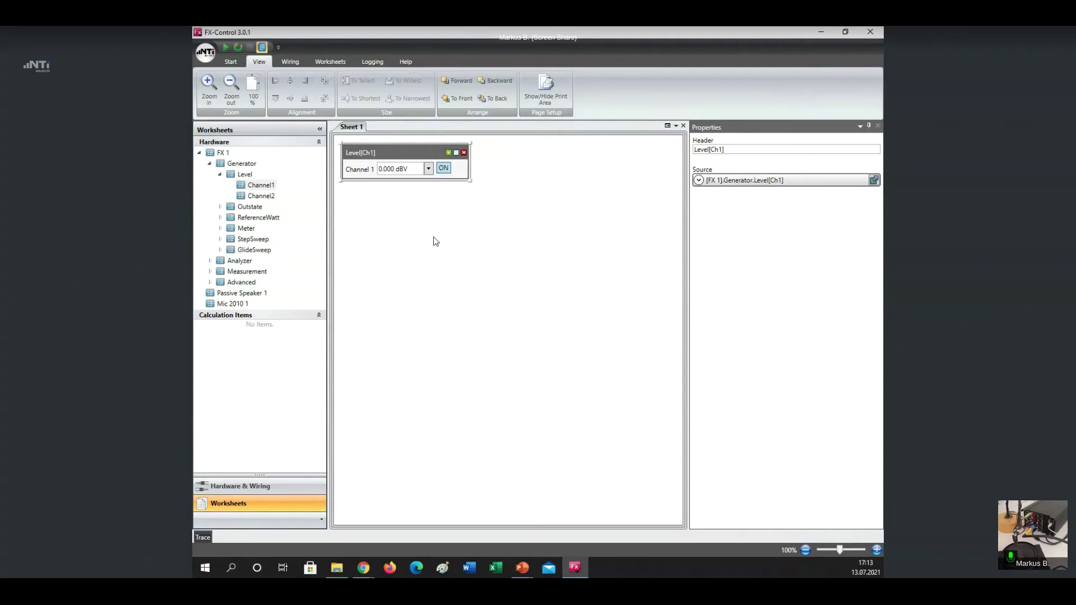
Place the Meter measurements Level and Frequency for Channel 1 on Sheet 1, one below the other beside the generator level control
left_click(210, 271)
left_click(221, 282)
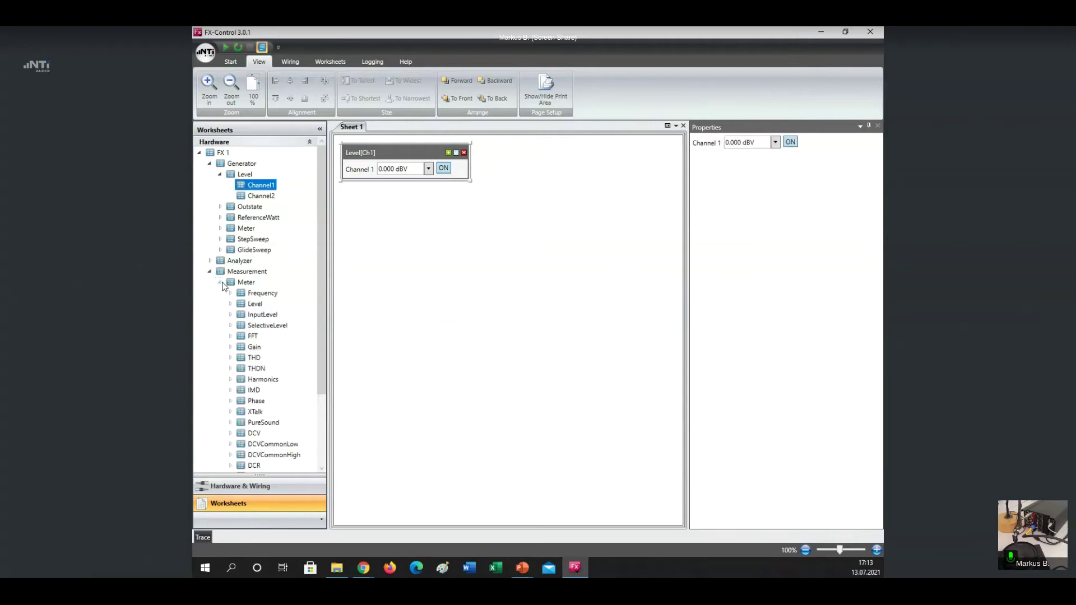
left_click(230, 304)
left_click_drag(263, 318, 501, 150)
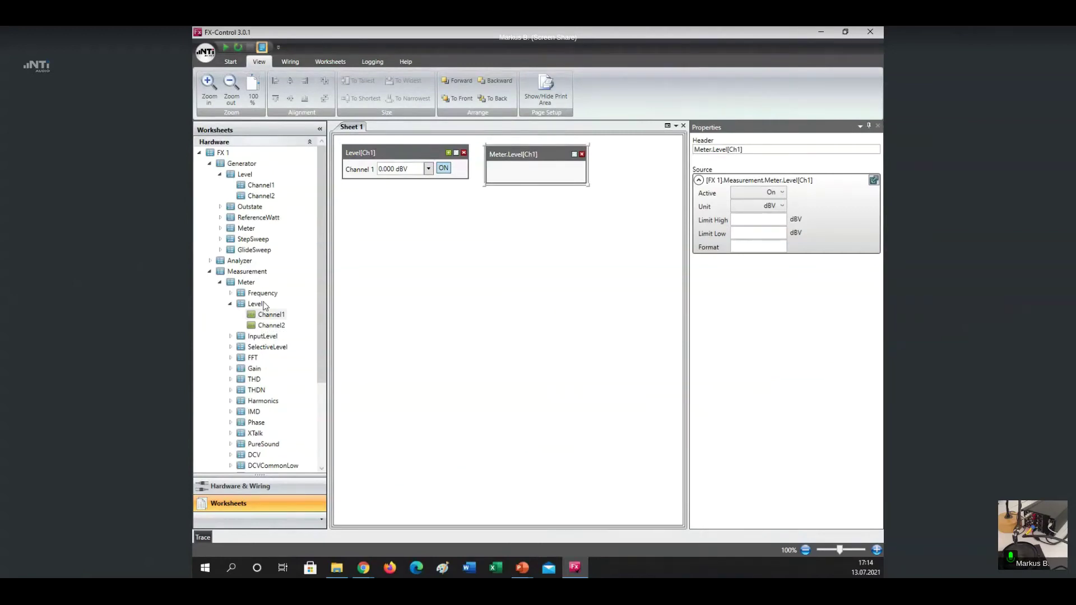
left_click(231, 293)
left_click_drag(251, 307, 494, 196)
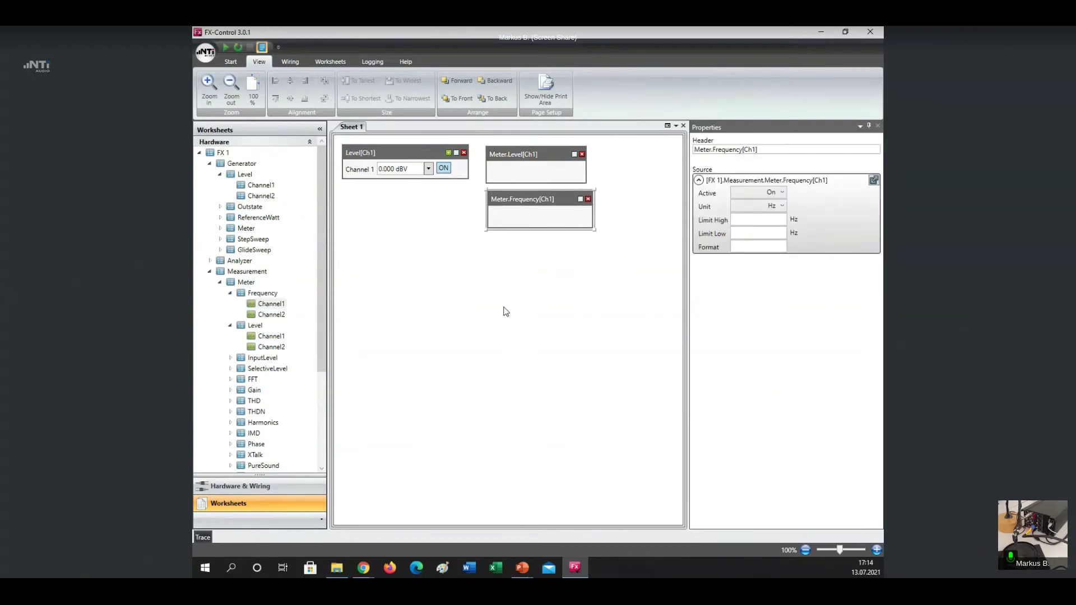
Run a single meter measurement and set the unit of the Channel 1 level meter to dBSPL
left_click(234, 63)
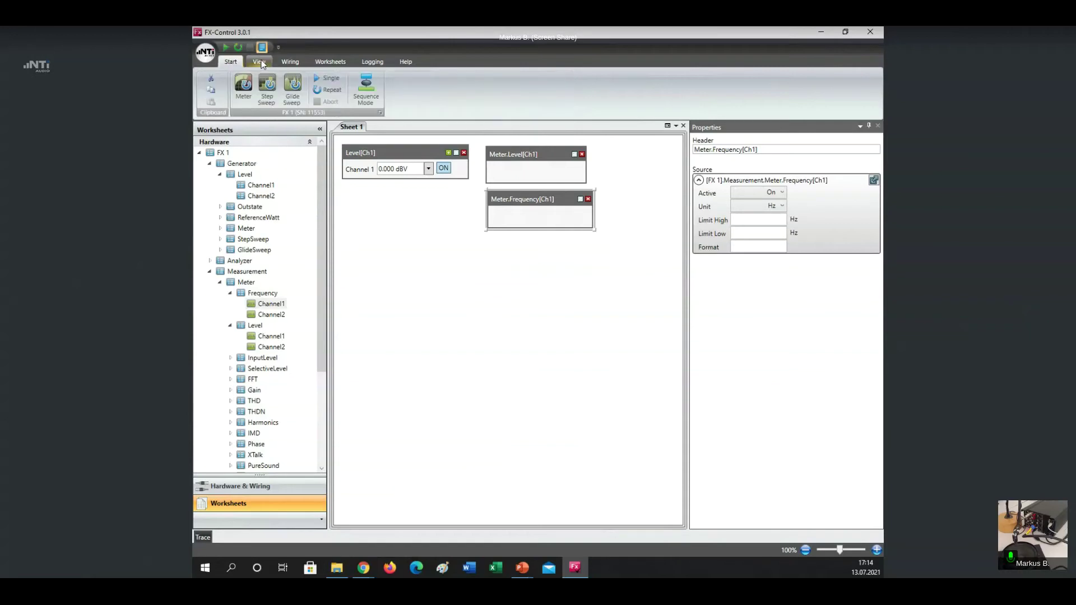
left_click(331, 79)
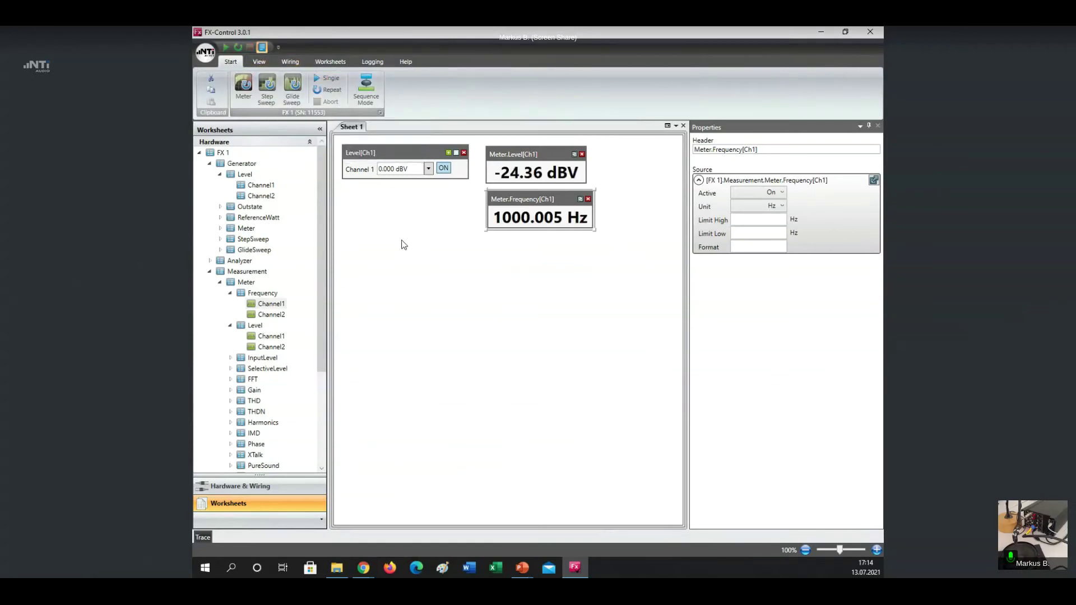
left_click(548, 152)
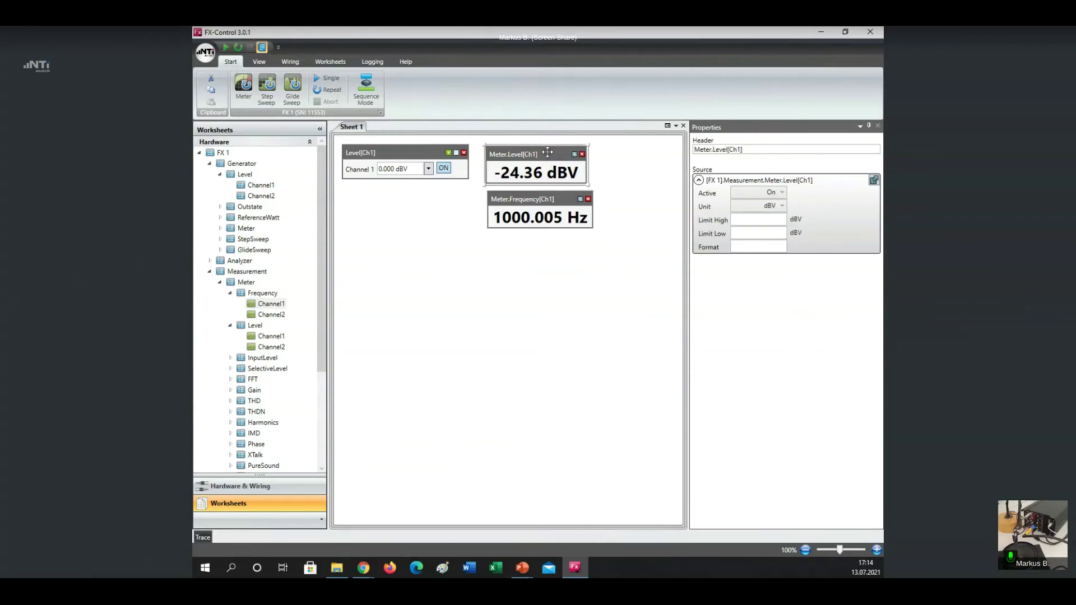
left_click(782, 207)
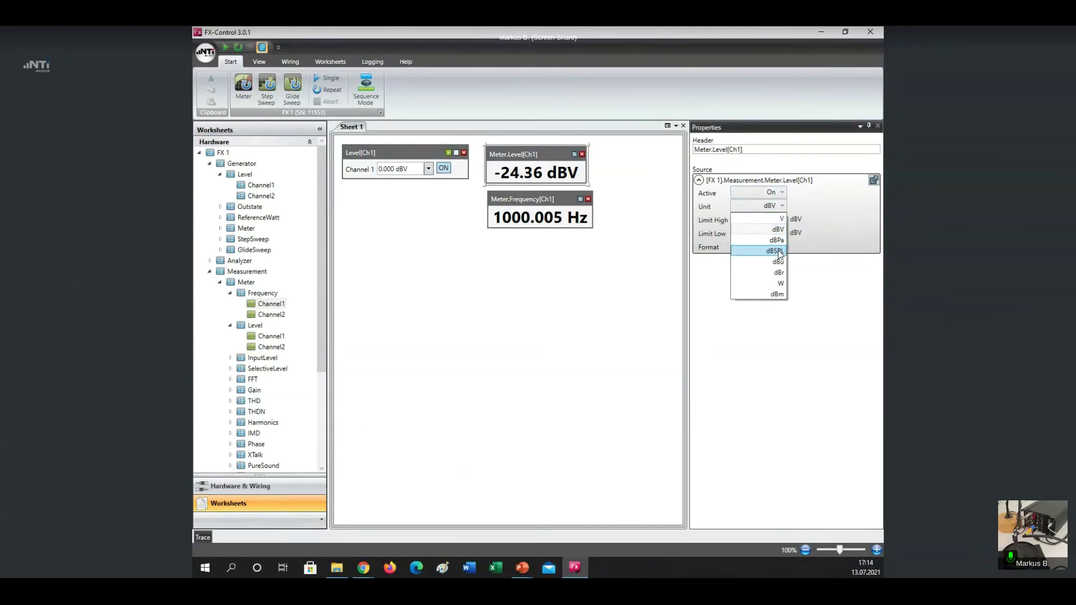
left_click(780, 252)
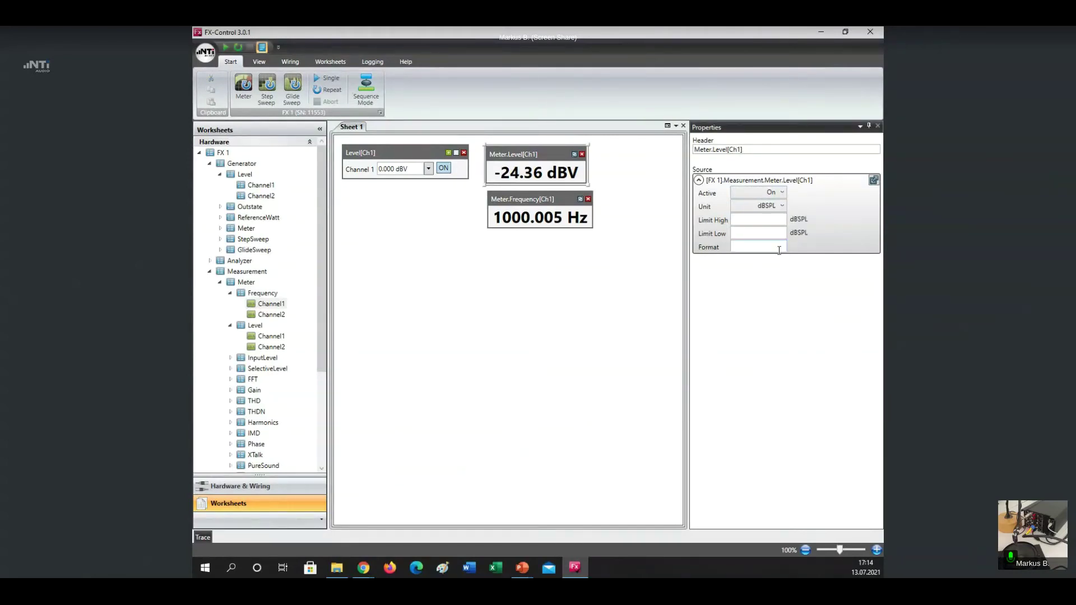
Place the Meter FFT graph for Channel 1 below the frequency meter on Sheet 1 and run a single measurement
left_click(325, 79)
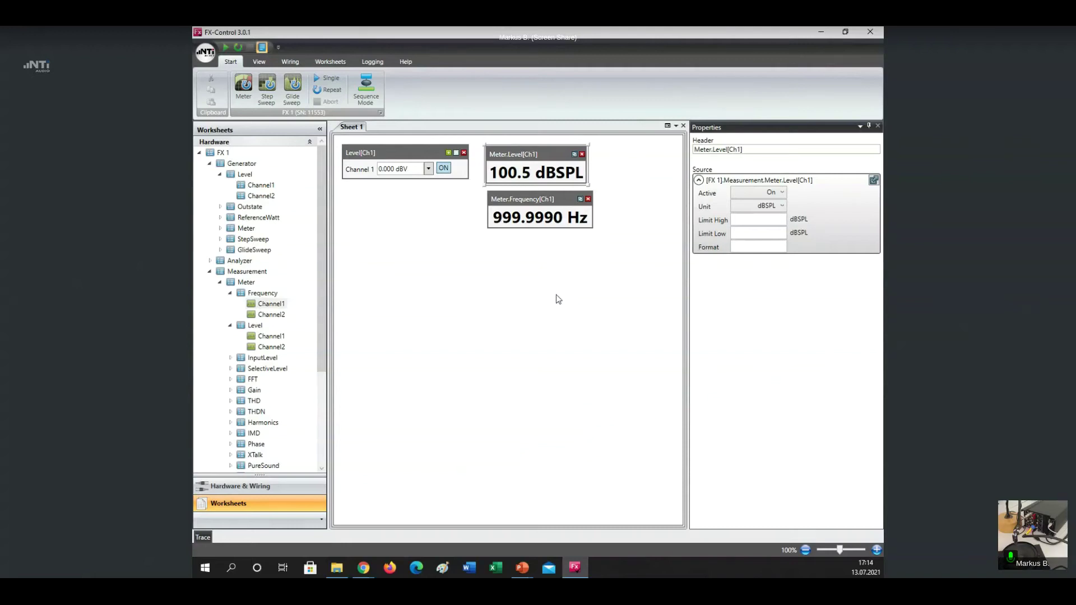
left_click(231, 380)
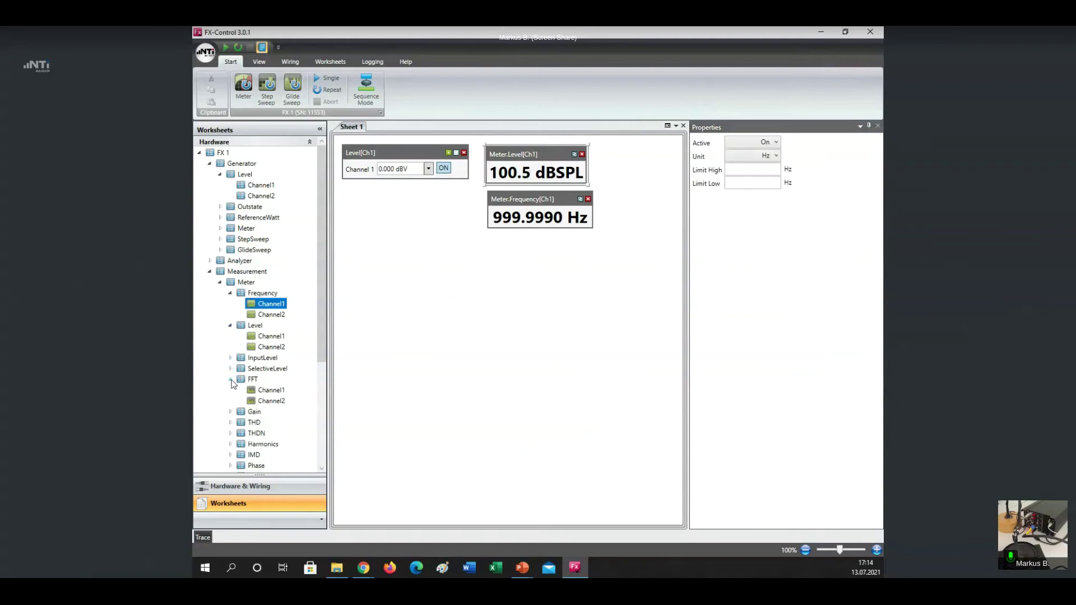
left_click_drag(255, 391, 502, 242)
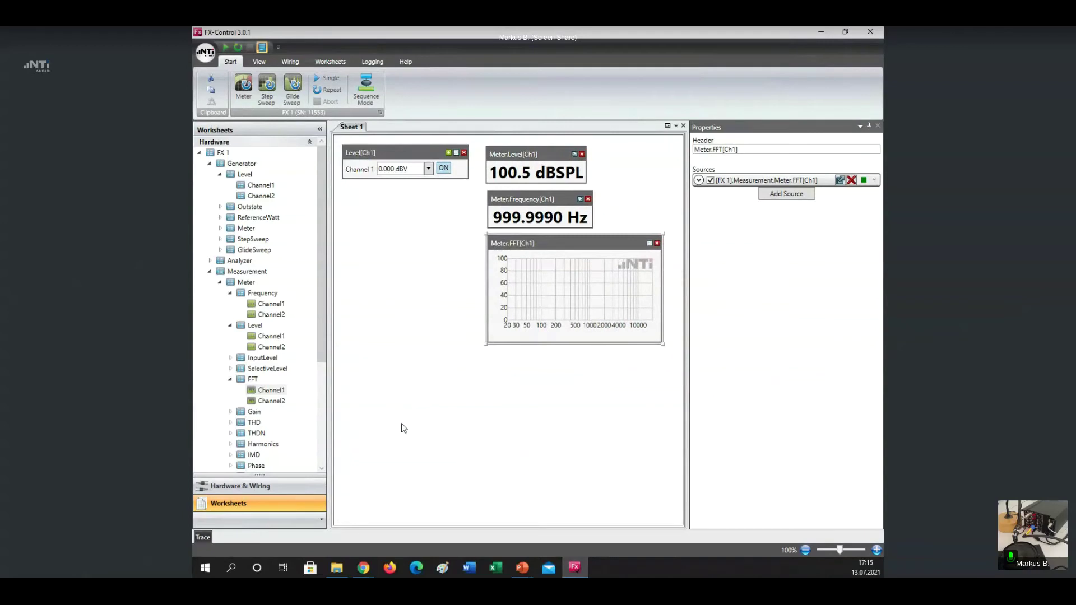
left_click(327, 77)
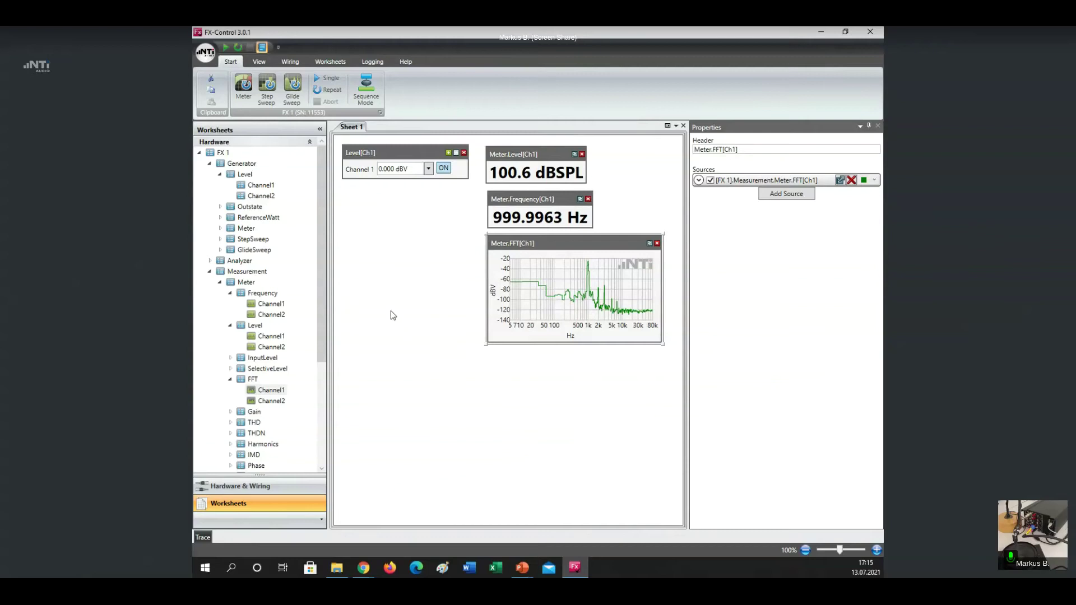
Add the generator's Meter Waveform Sine control for Channel 1 to Sheet 1, below the generator level control
left_click(220, 229)
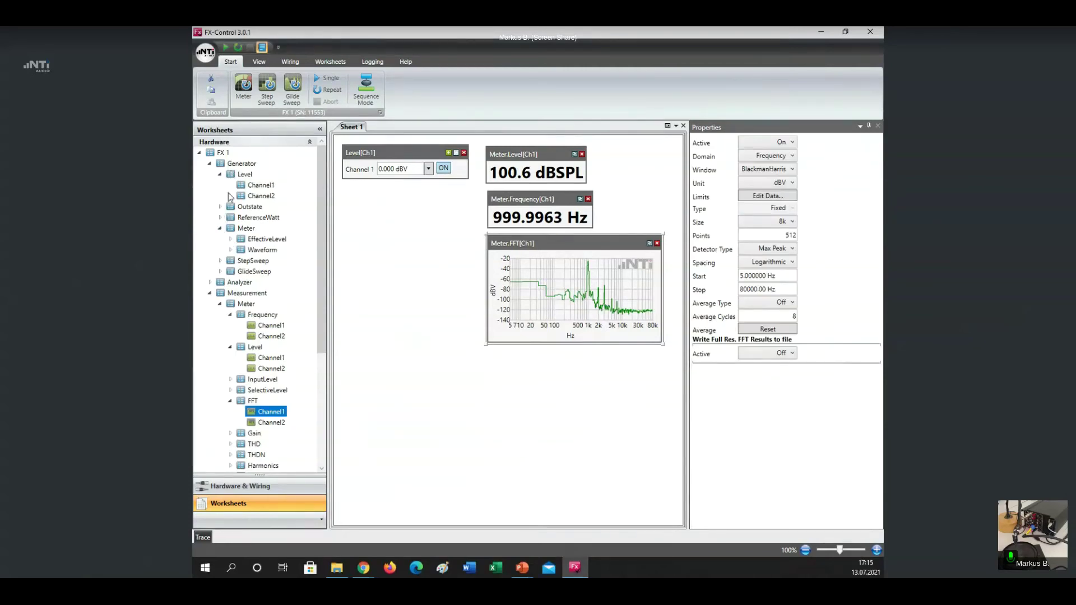
left_click(231, 250)
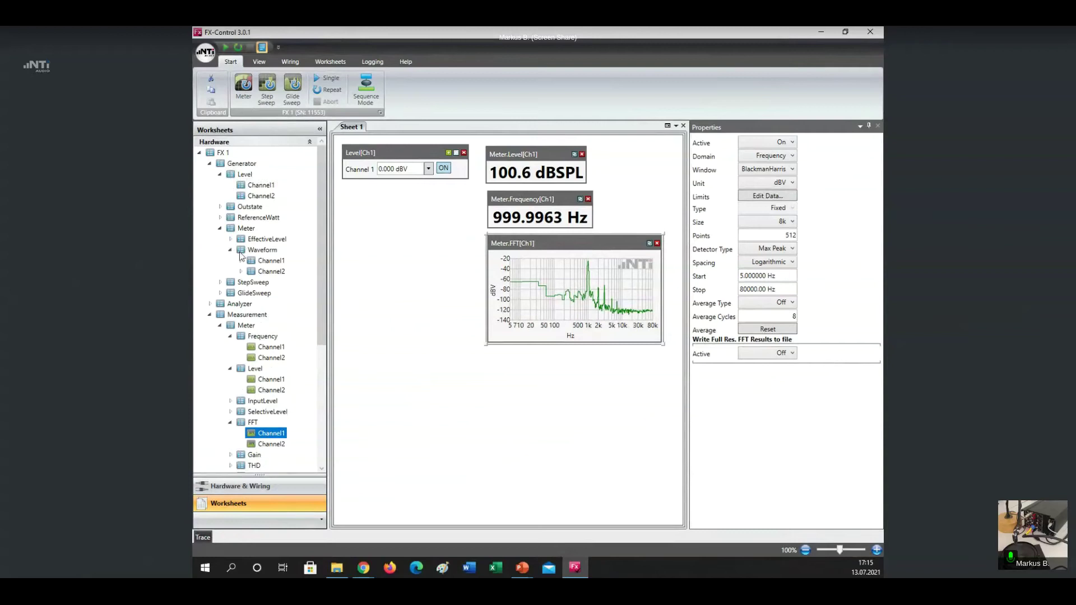
left_click(240, 261)
left_click_drag(261, 274, 369, 192)
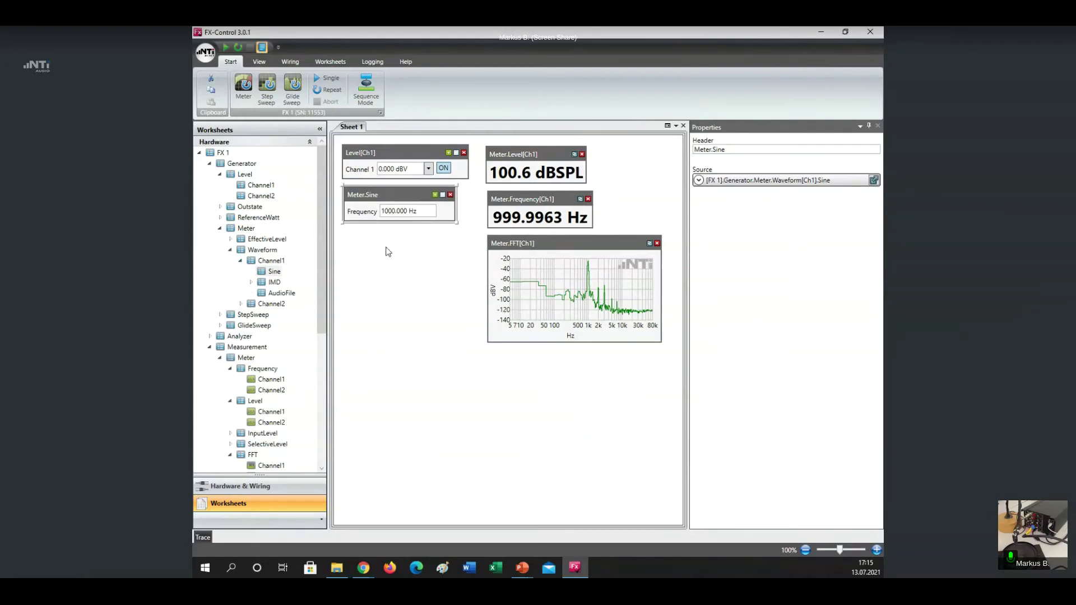
Set the generator's sine frequency to 100 Hz and start a continuous meter measurement
left_click(391, 212)
key("BackSpace")
key("Return")
left_click(243, 85)
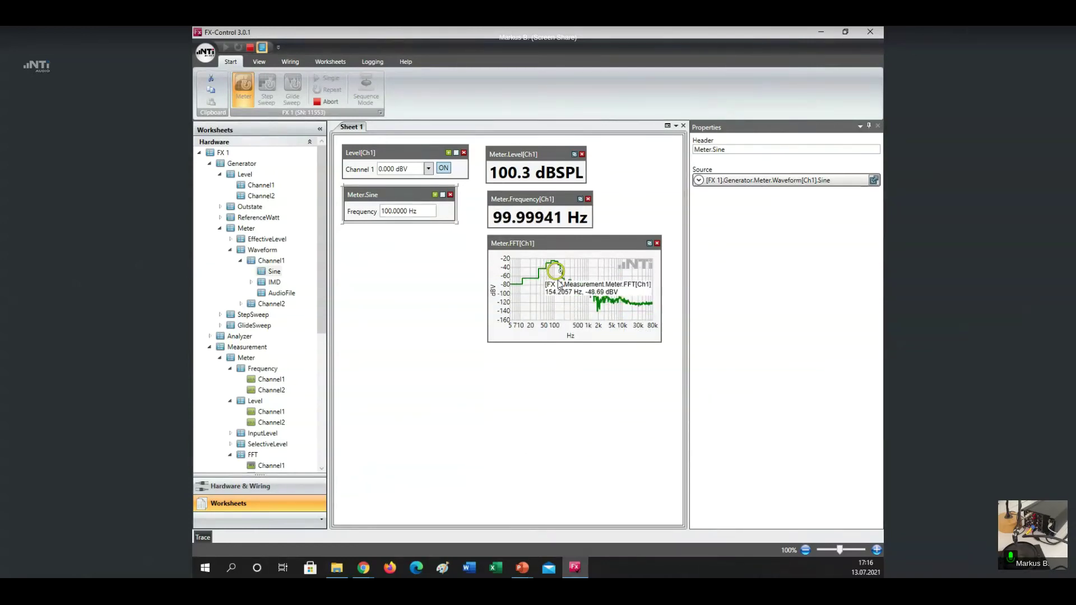
Set the size of the Channel 1 meter FFT to 64k
mouse_move(553, 273)
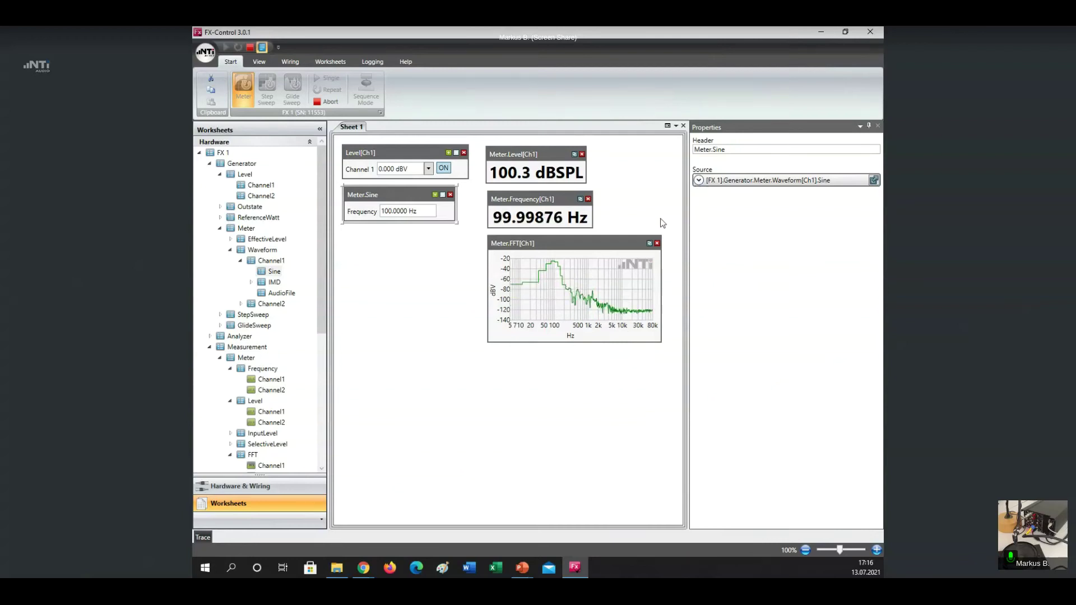
left_click(619, 239)
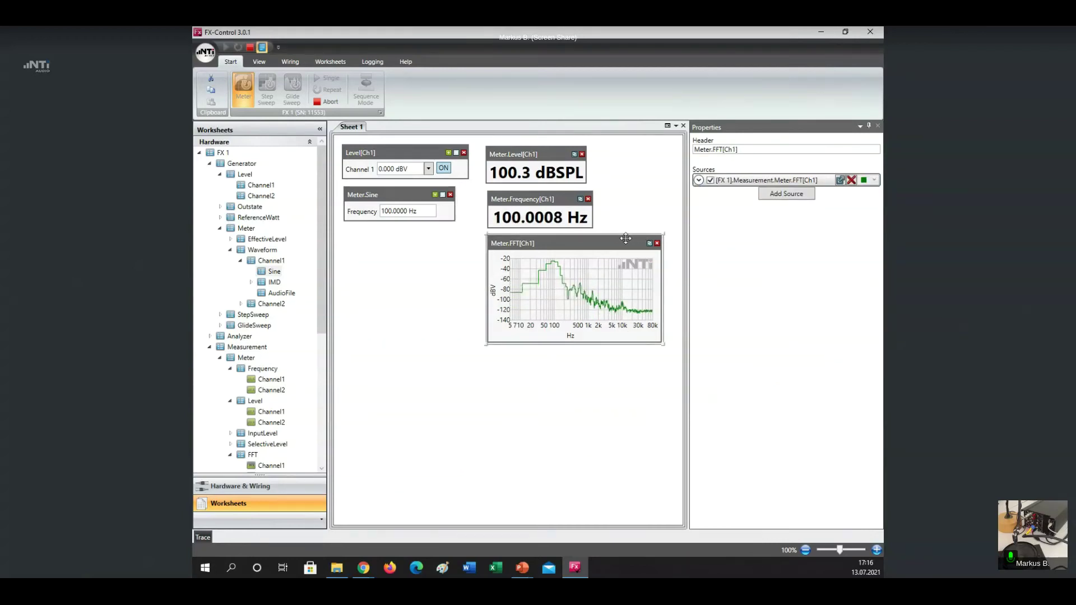
left_click(699, 180)
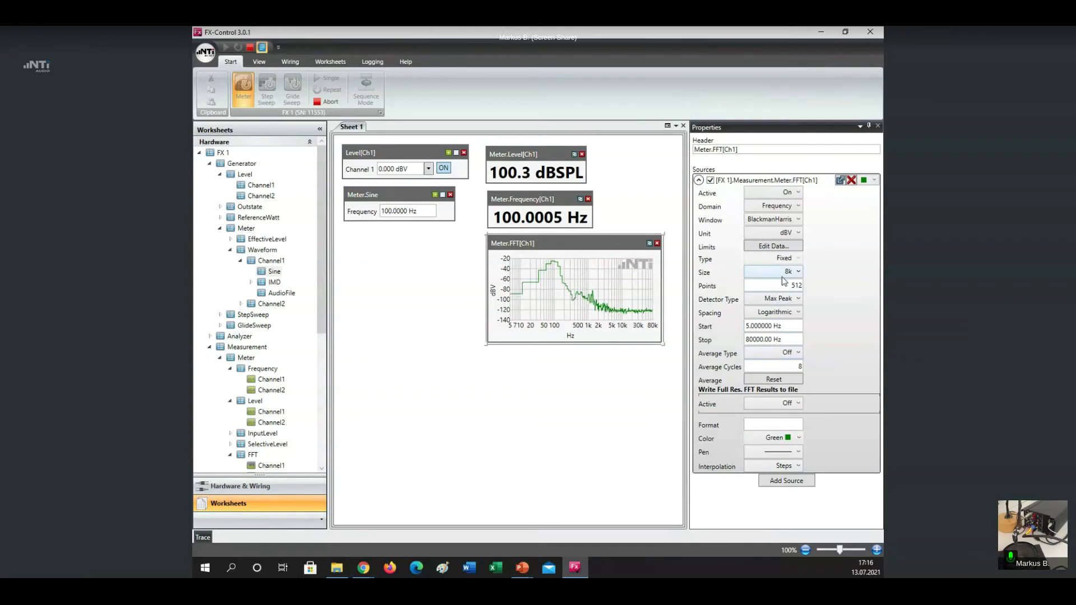
left_click(798, 272)
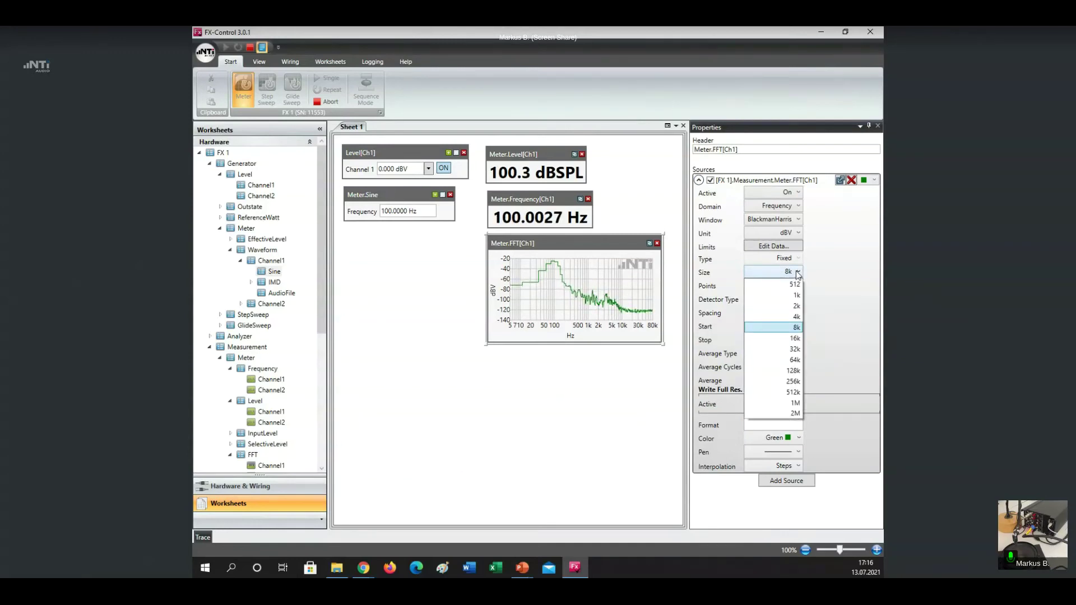
left_click(794, 360)
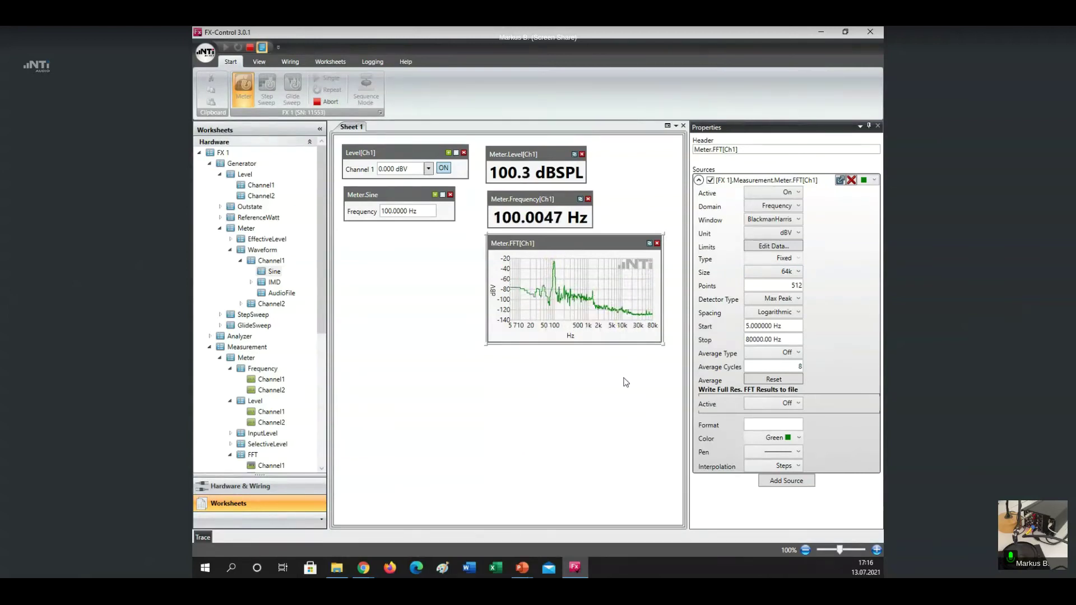
Set the FFT's stop frequency to 8000 Hz with Exponential averaging, and abort the running meter measurement
left_click(760, 339)
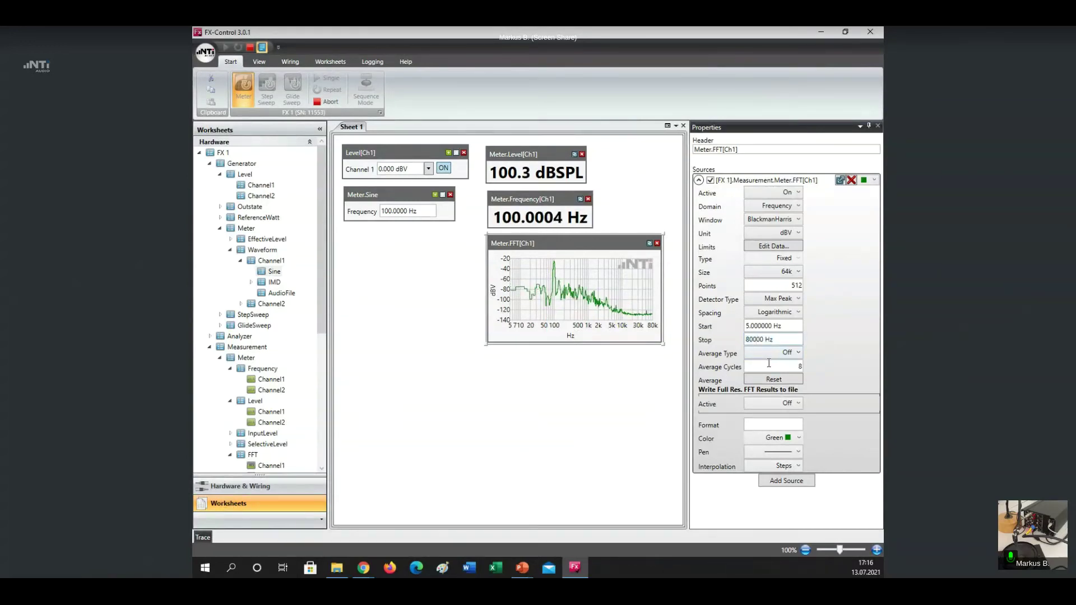
key("Tab")
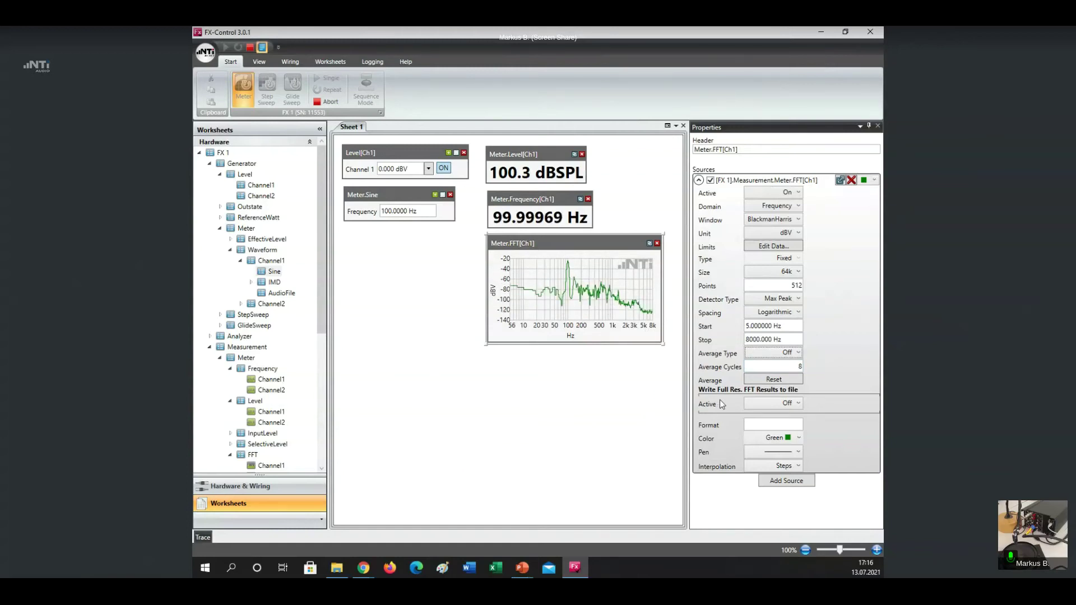
left_click(798, 352)
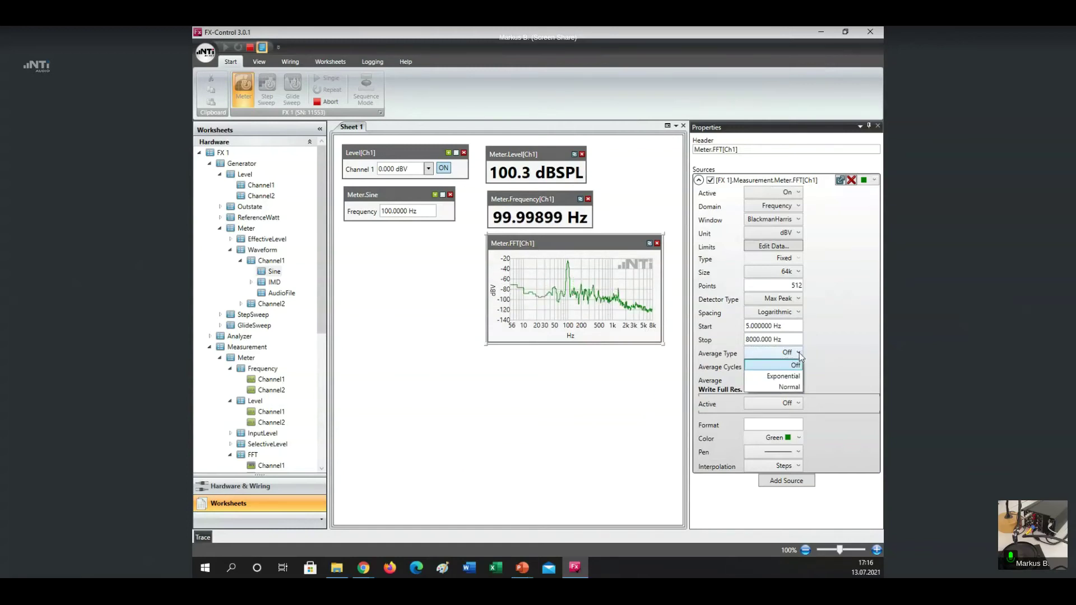
left_click(787, 376)
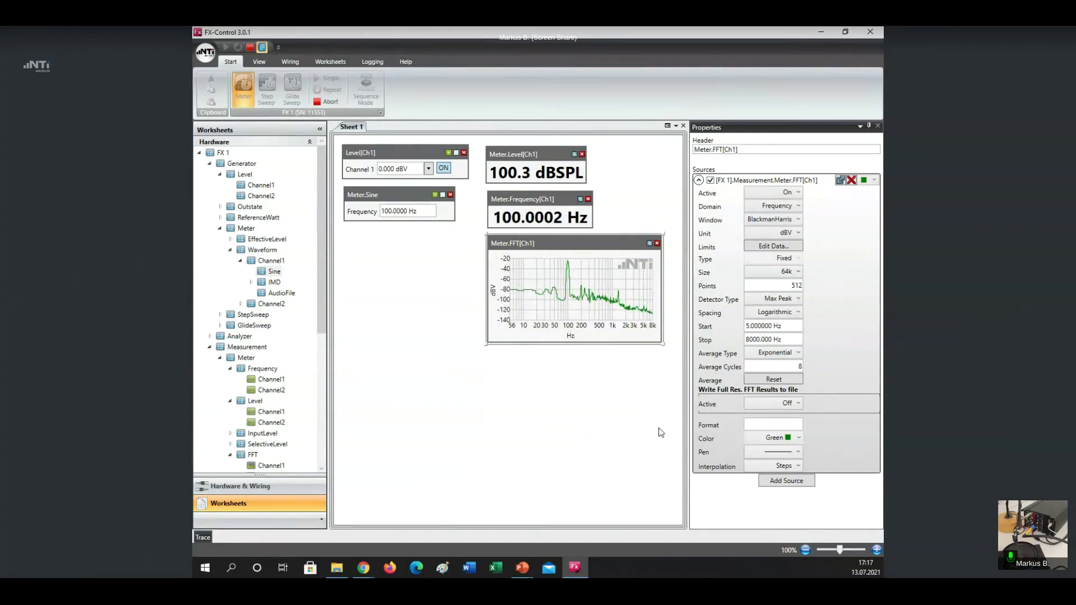
left_click(327, 101)
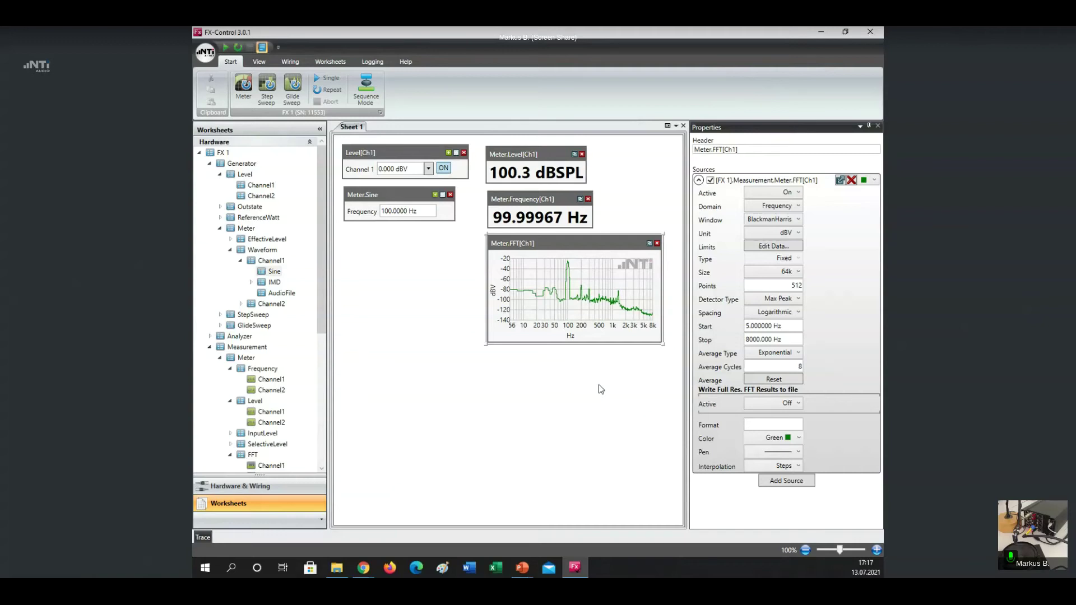
Collapse the Meter measurement branch and place the generator's GlideSweep Frequency control on the lower part of Sheet 1
left_click(220, 358)
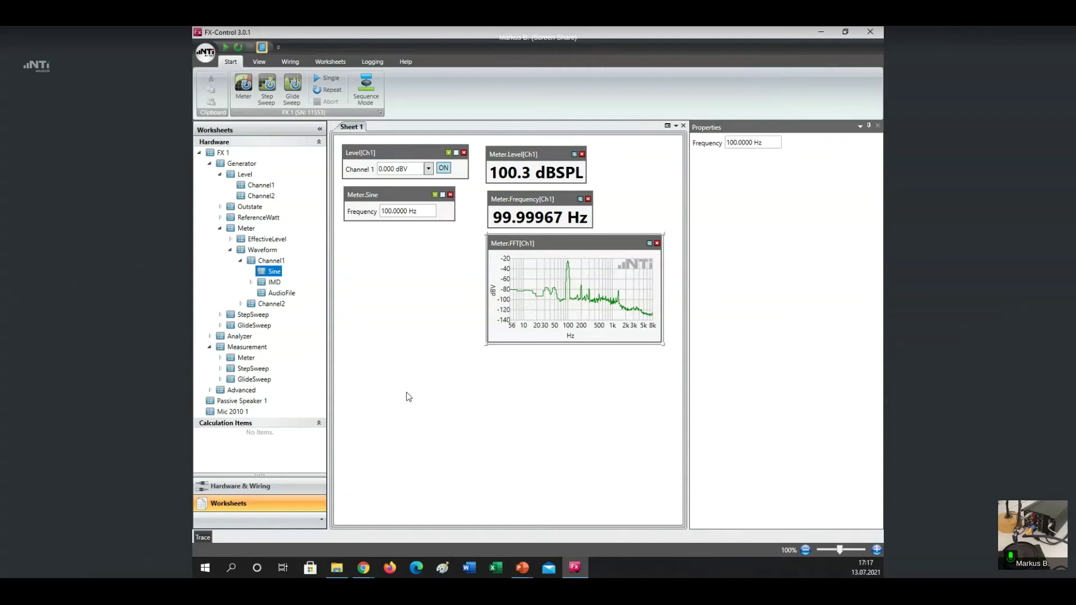
left_click(220, 174)
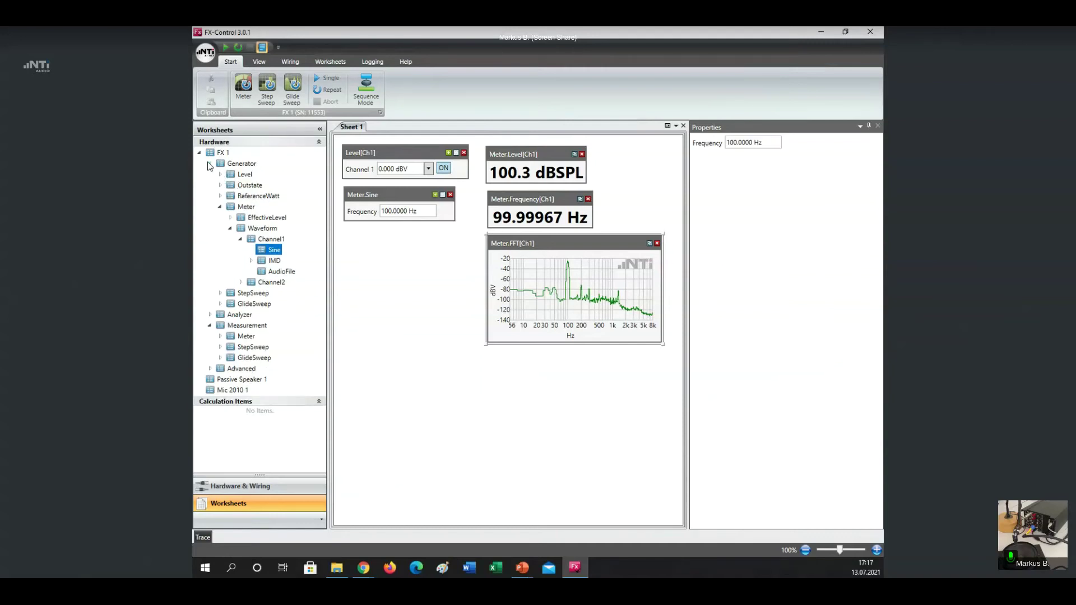
left_click(210, 163)
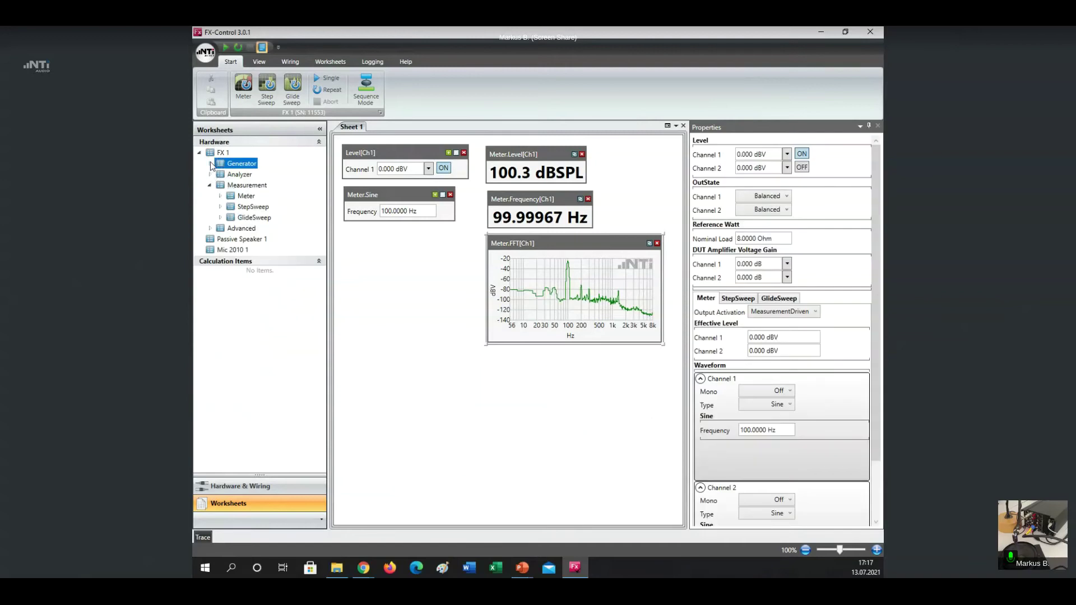
left_click(210, 164)
left_click(232, 307)
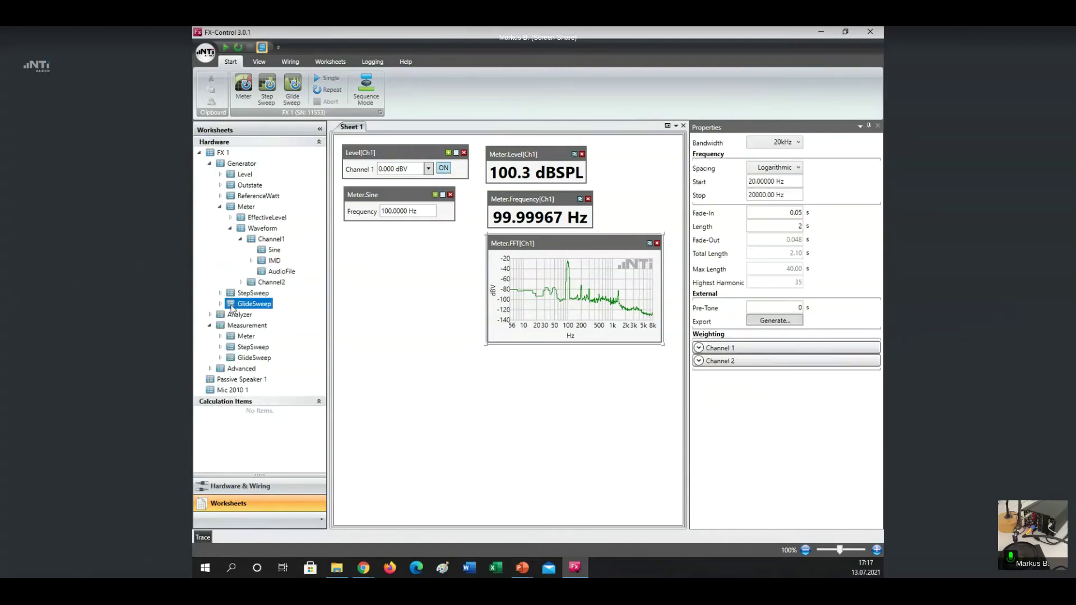
left_click(220, 303)
left_click(242, 315)
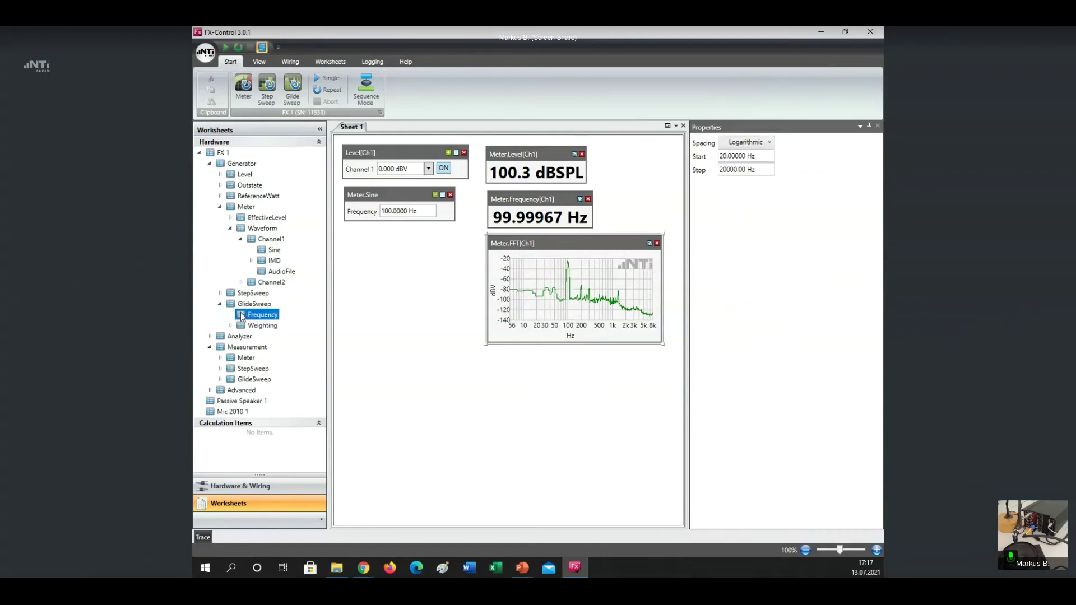
left_click_drag(386, 358, 380, 380)
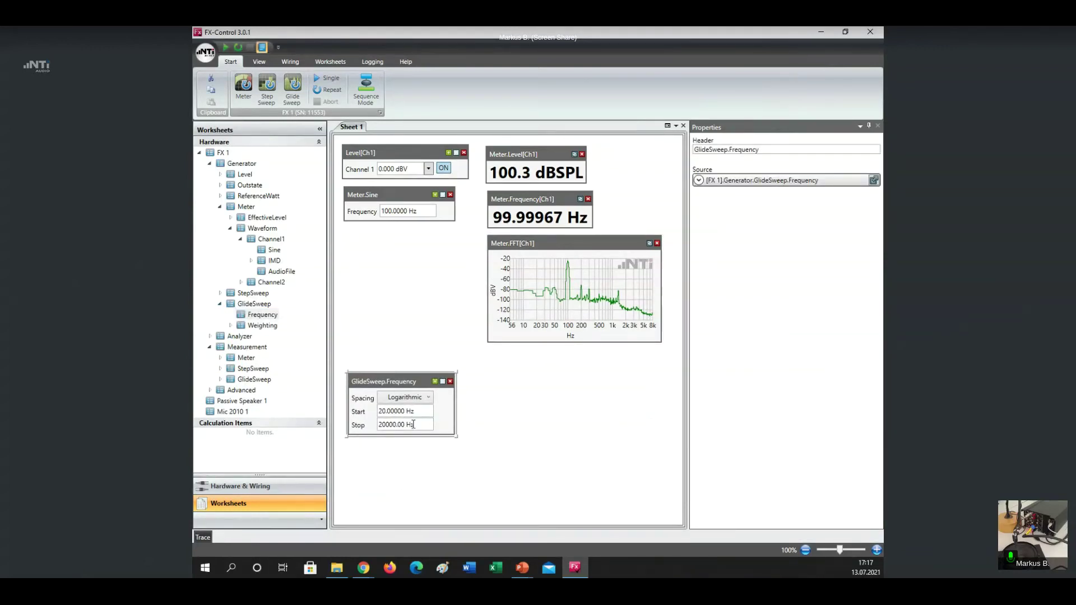
Set the glide sweep's stop frequency to 10000 Hz
left_click(382, 425)
key("BackSpace")
type("1")
key("Return")
Place the GlideSweep Level graph for Channel 1 beside the GlideSweep Frequency control and run a single measurement
left_click(221, 380)
scroll(222, 383, "down", 2)
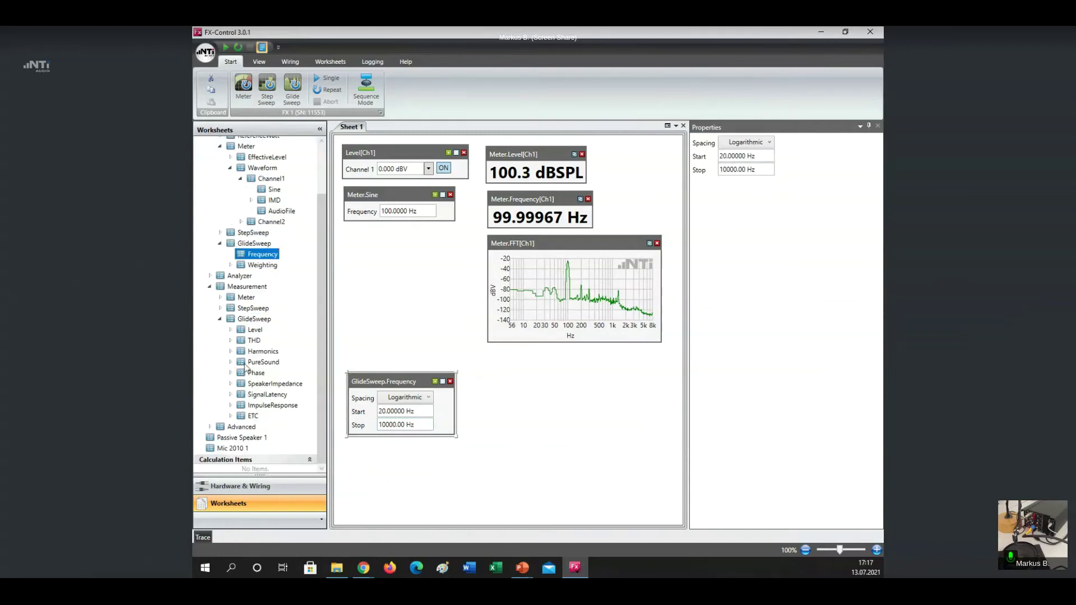
left_click(231, 331)
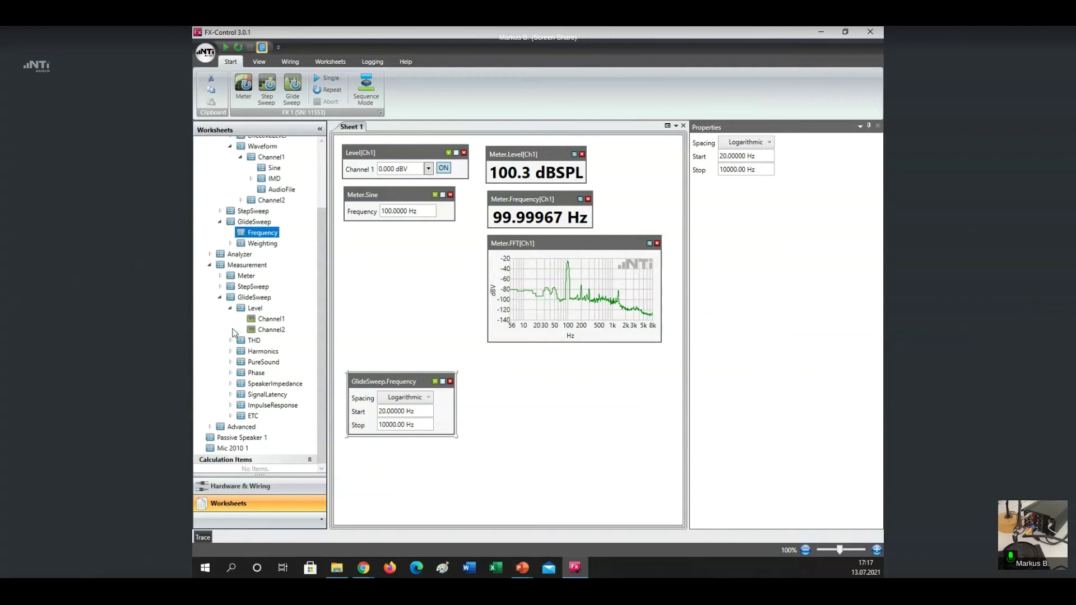
left_click(261, 321)
left_click_drag(434, 367, 493, 380)
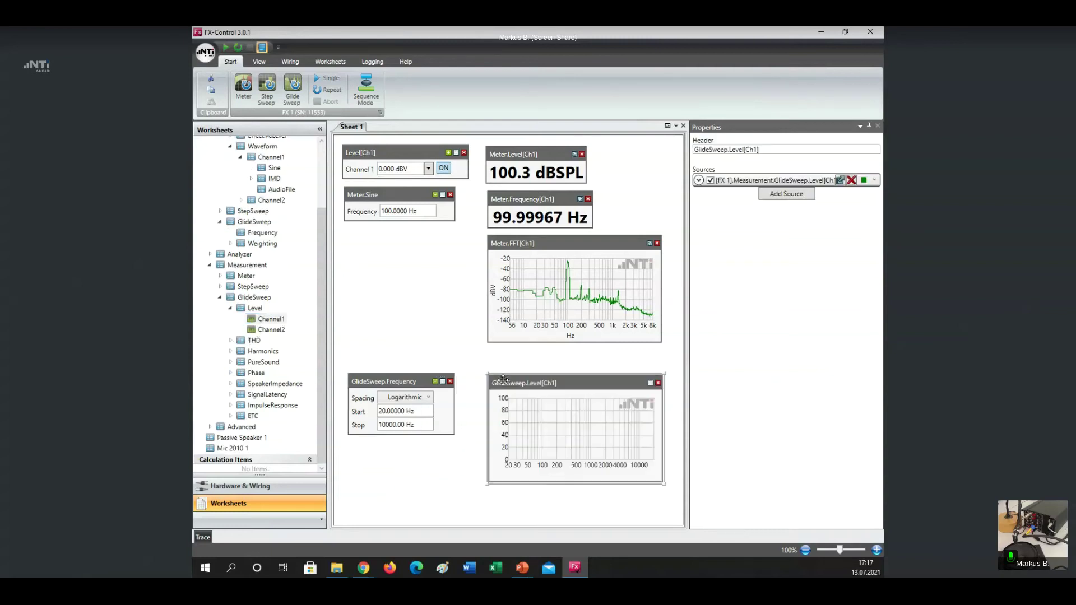
left_click(328, 78)
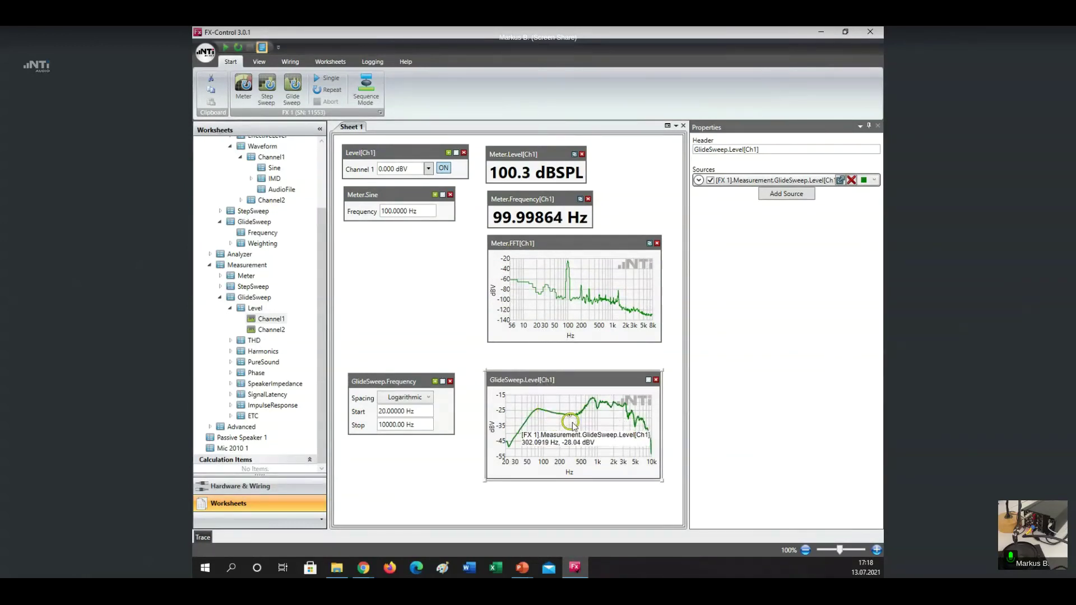
Set the average type of the Channel 1 meter FFT to Off
left_click(583, 310)
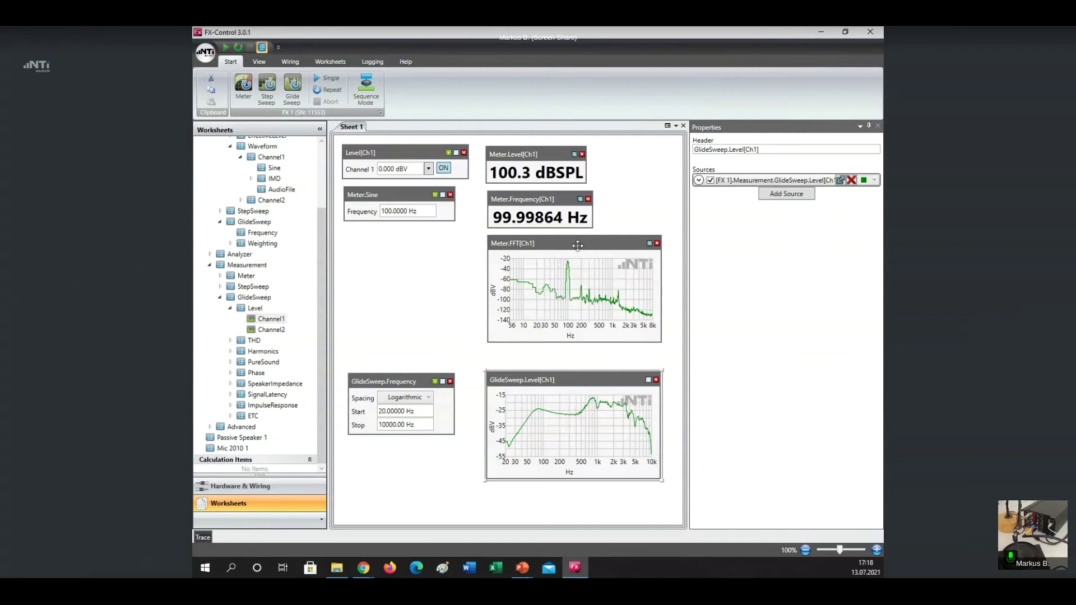
left_click(578, 244)
left_click(699, 180)
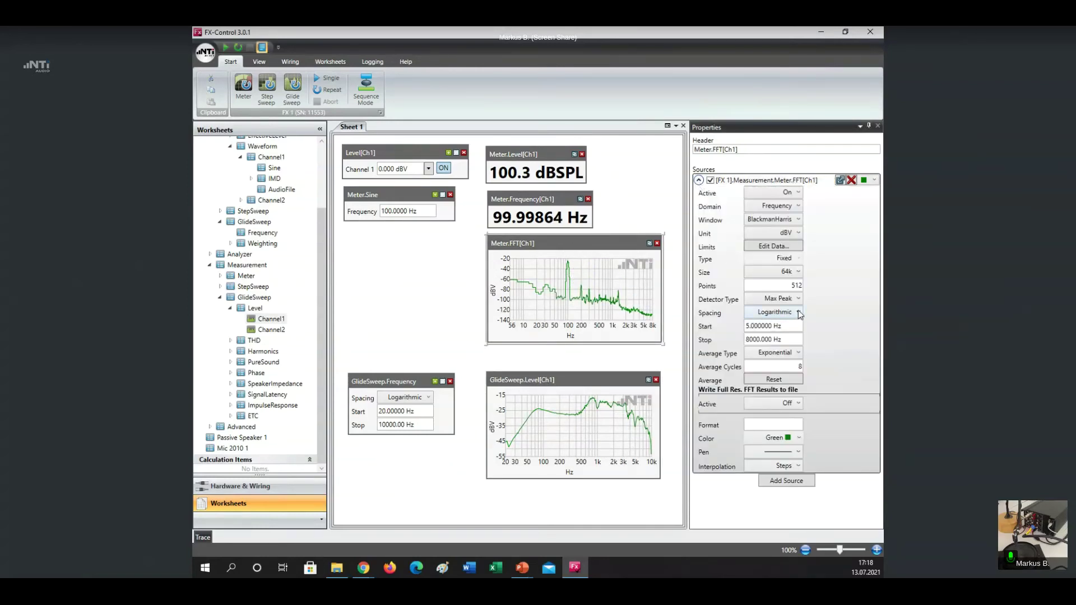
left_click(799, 353)
left_click(787, 367)
left_click(403, 279)
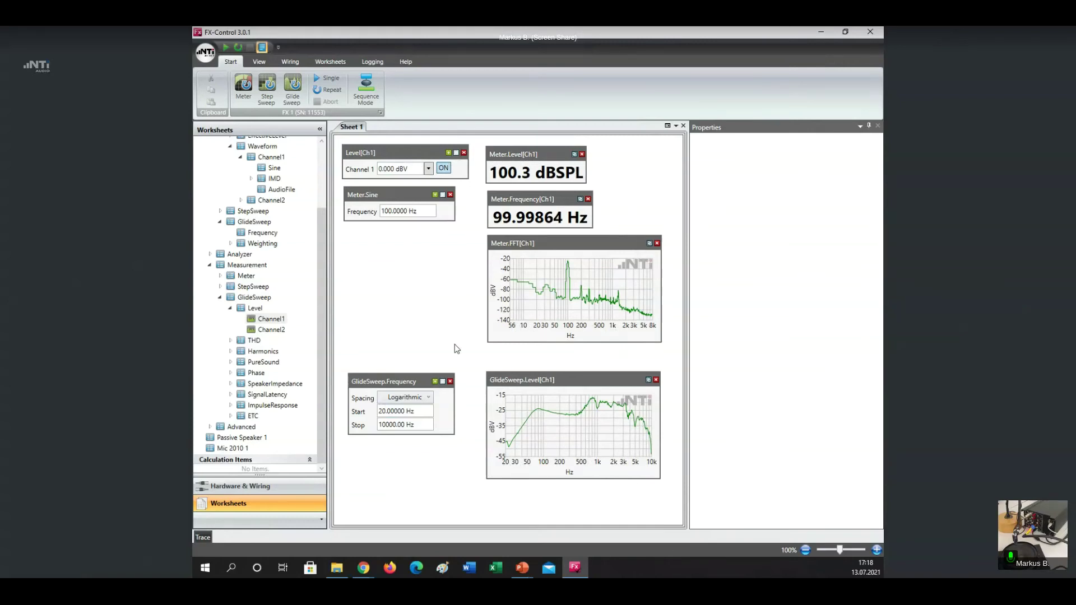
left_click(335, 79)
Add a new worksheet and rename it GlideSweep
left_click(339, 64)
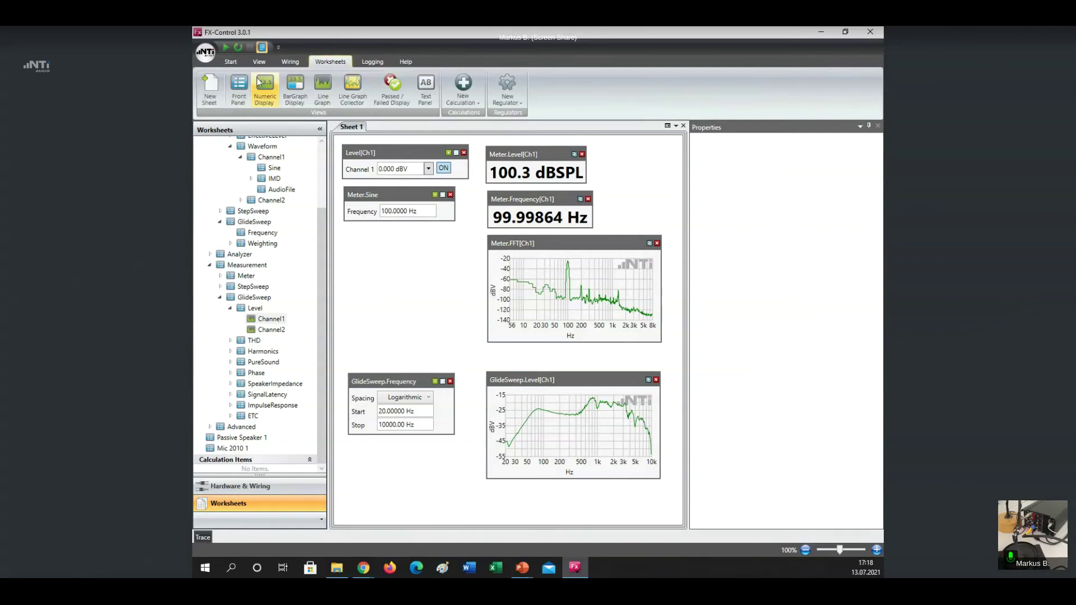
left_click(211, 84)
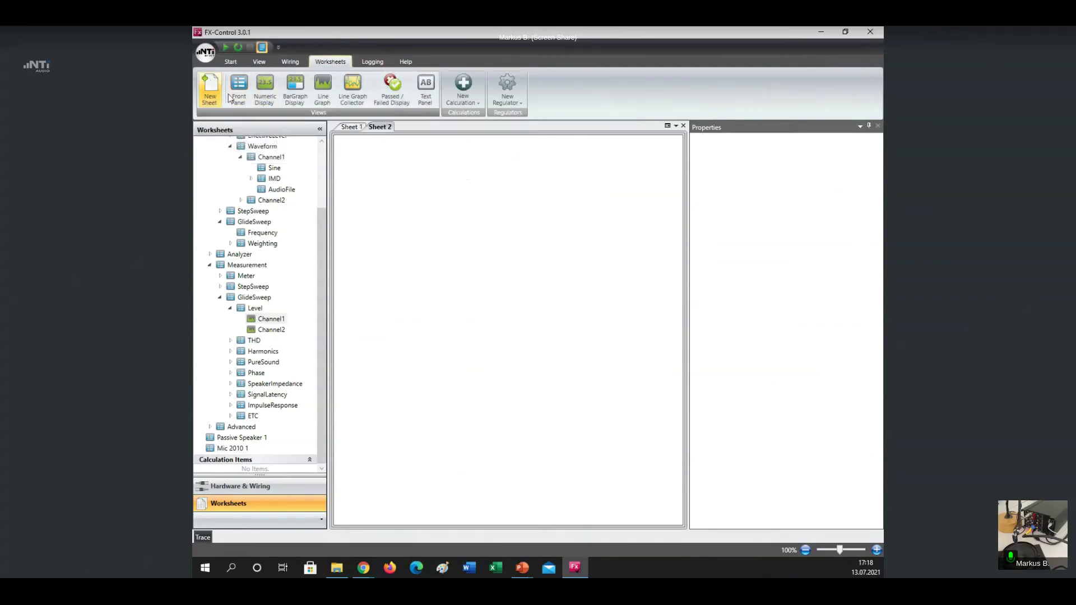
right_click(378, 129)
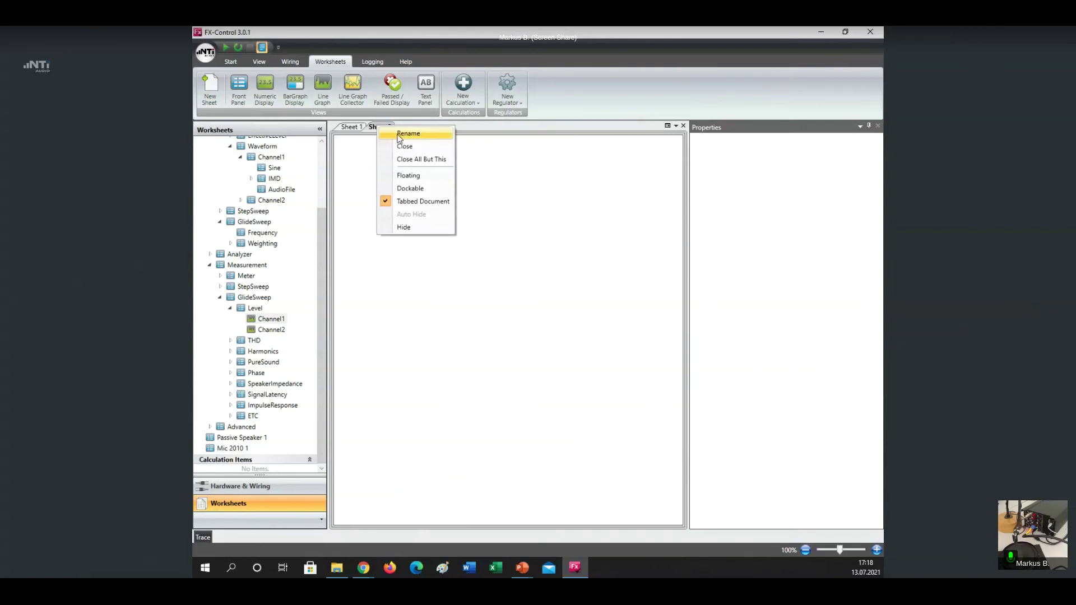
left_click(399, 138)
type("GlideSweep")
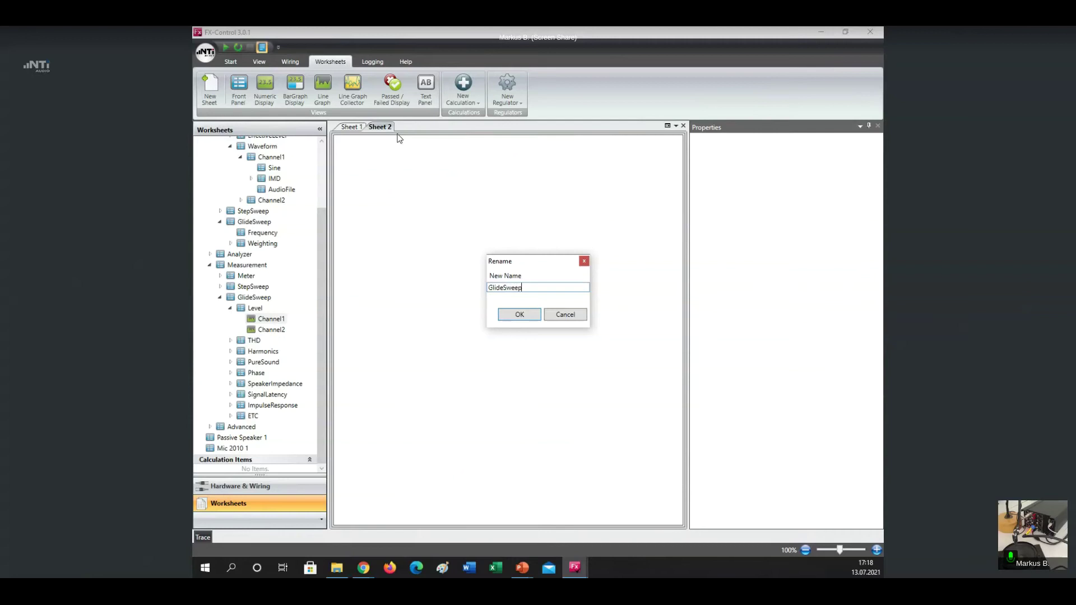
key("Return")
Rename Sheet 1 as Meter and delete the GlideSweep Frequency control and GlideSweep Level graph from it
left_click(353, 128)
right_click(353, 130)
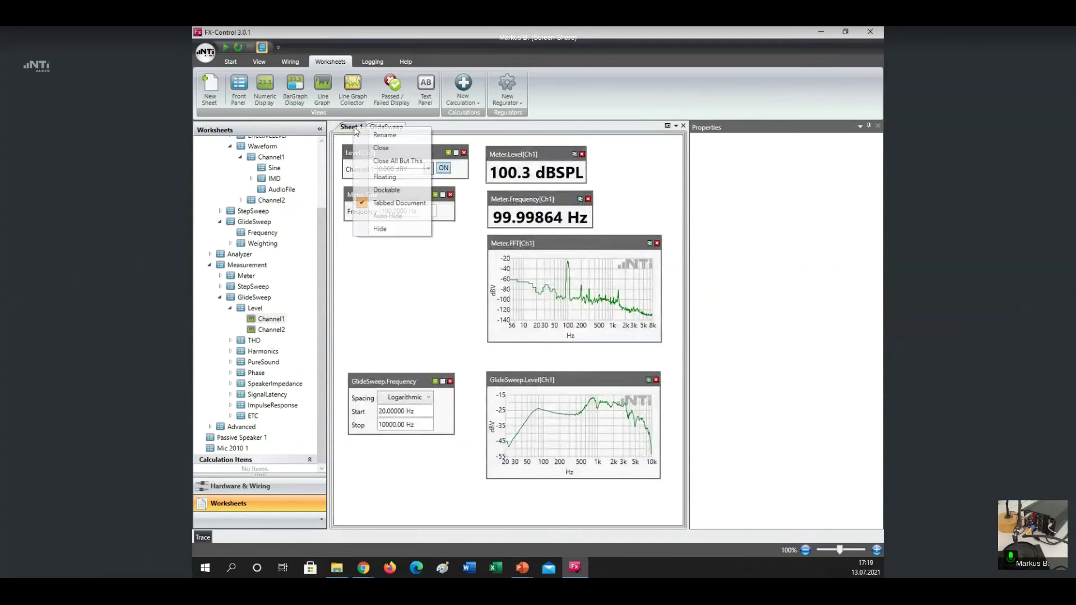
left_click(381, 138)
type("Meter")
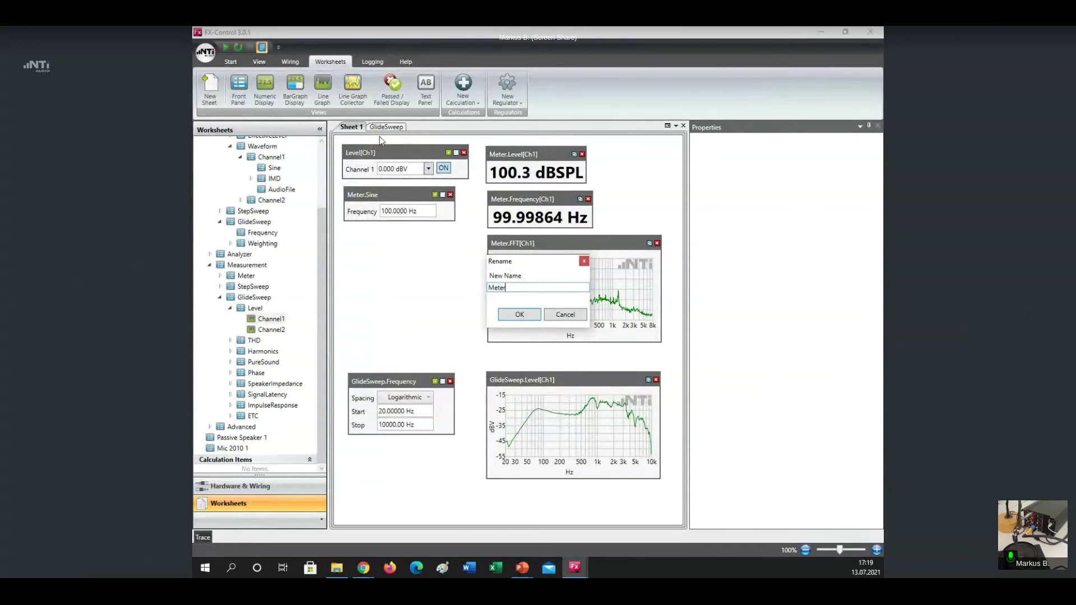
key("Return")
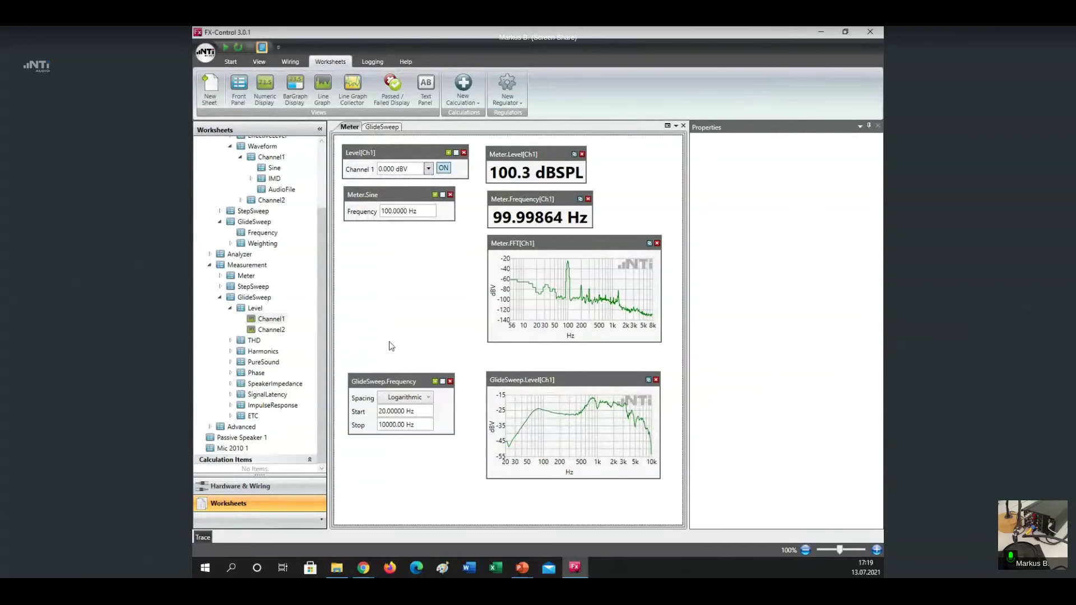
left_click(400, 435)
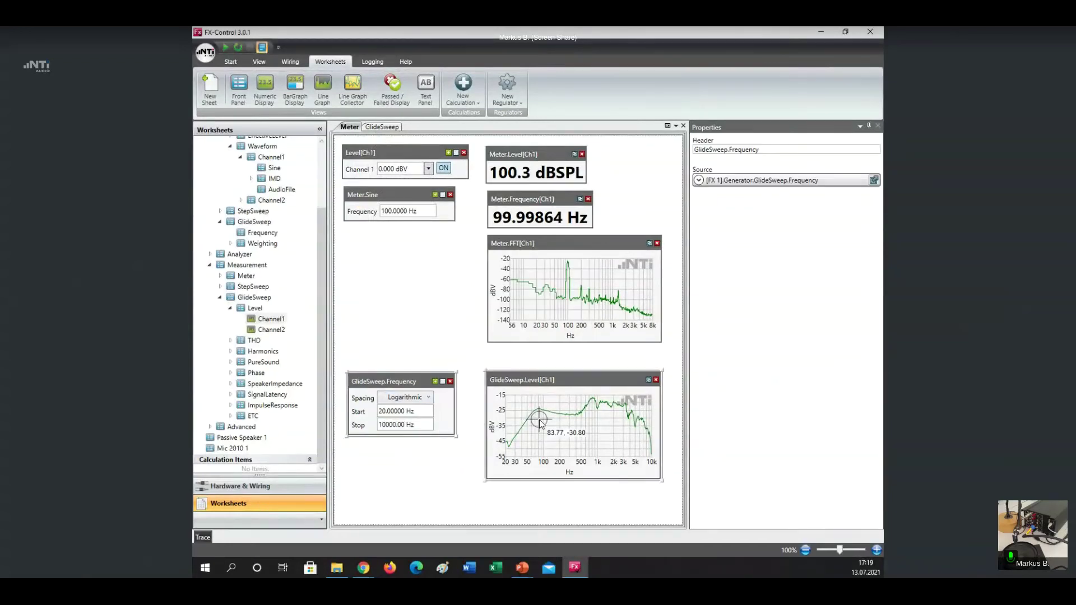
key("Delete")
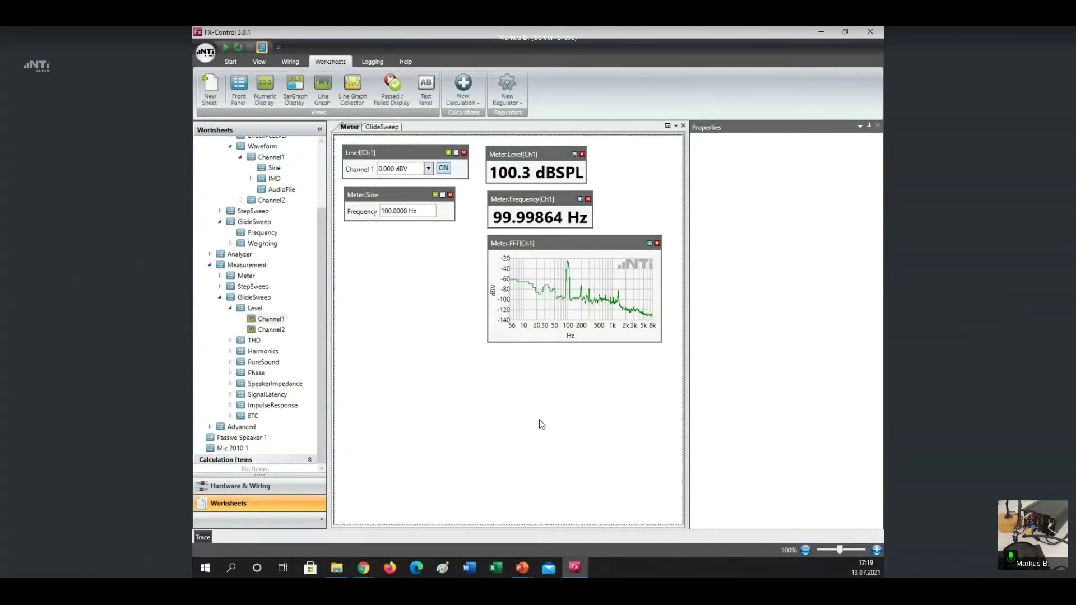
Place the generator's GlideSweep Frequency control and the Channel 1 GlideSweep Level graph side by side on the GlideSweep sheet
left_click(383, 127)
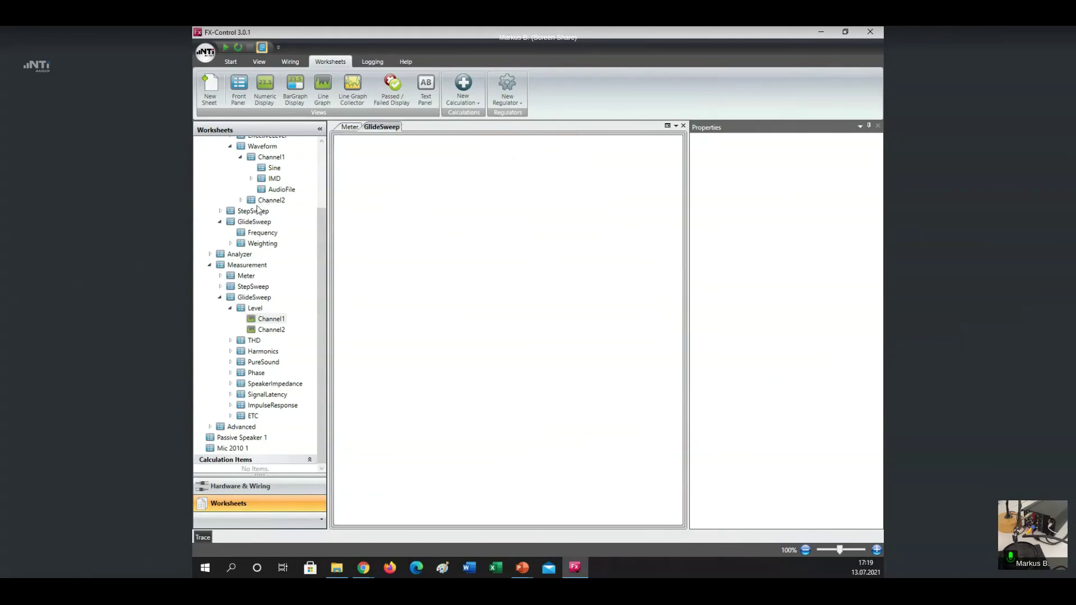
scroll(259, 210, "up", 3)
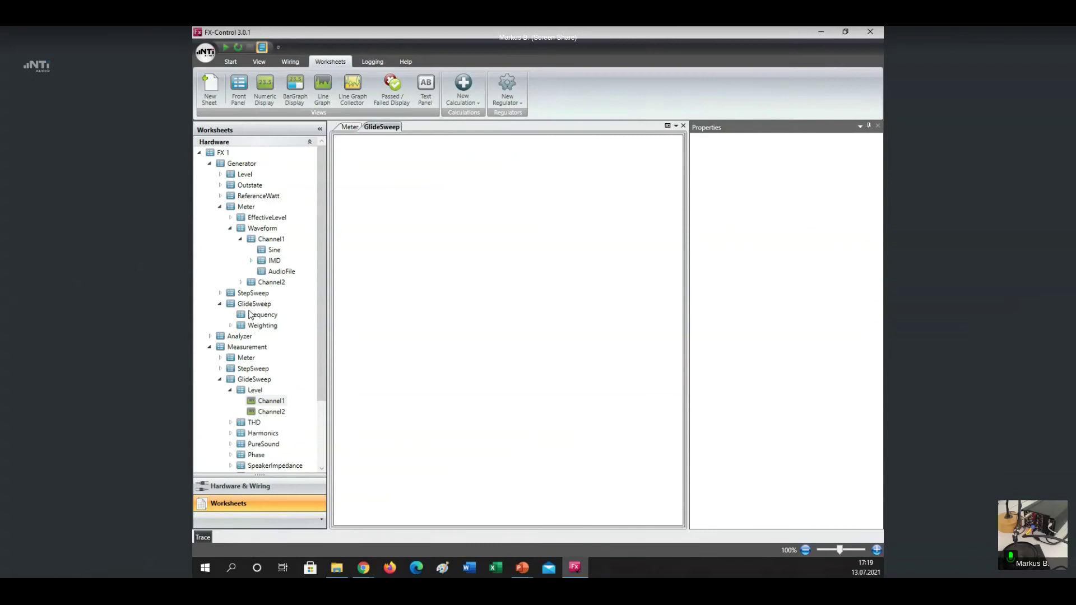
left_click_drag(249, 317, 356, 155)
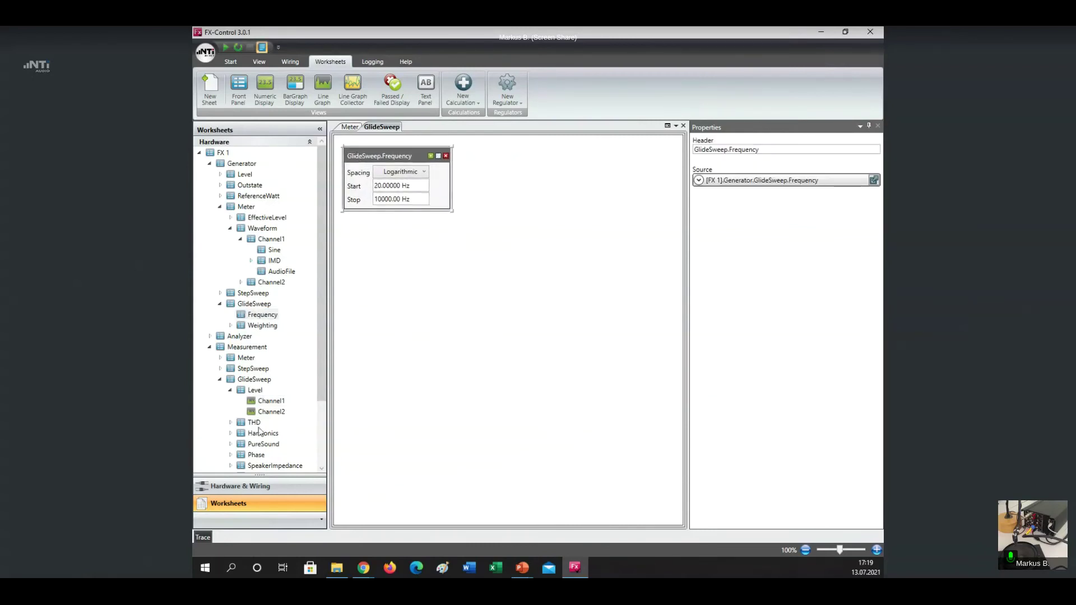
left_click_drag(253, 405, 495, 143)
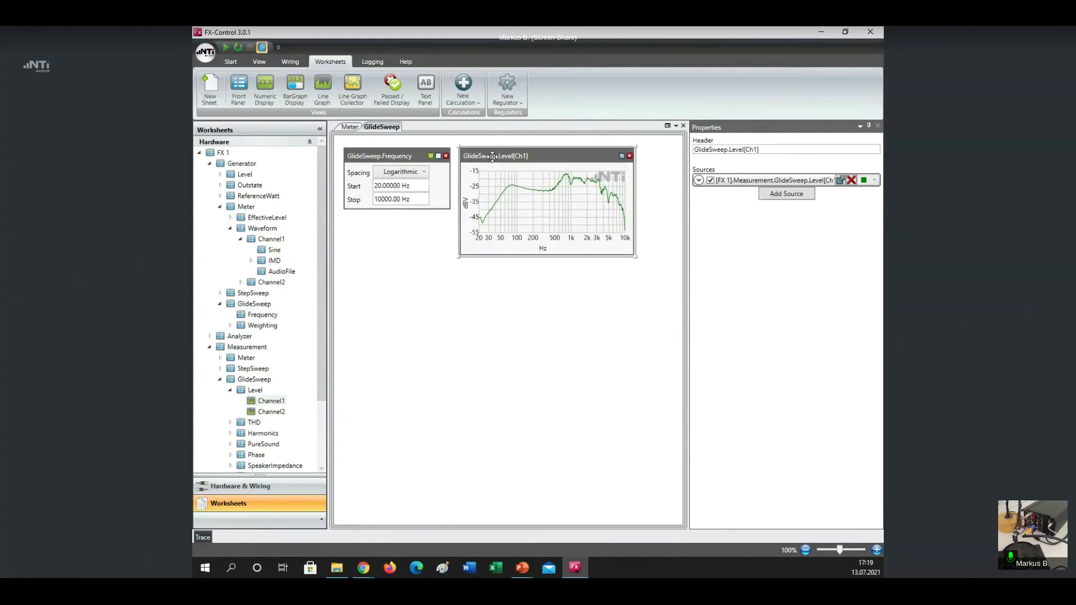
Place the GlideSweep THD graph for Channel 1 below the Level graph
left_click(230, 422)
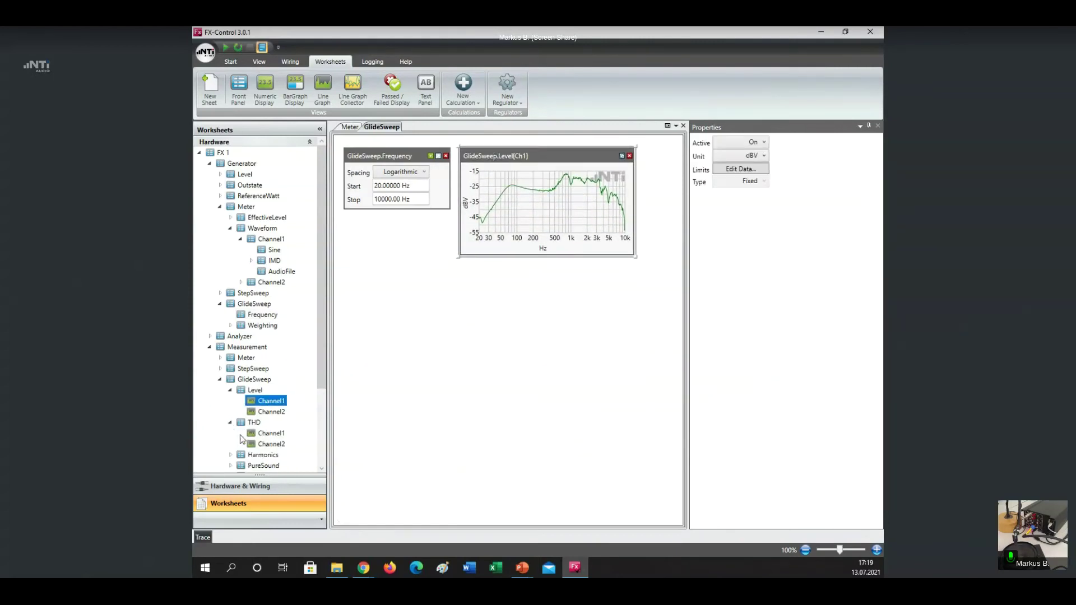
left_click(252, 435)
left_click_drag(251, 437, 483, 269)
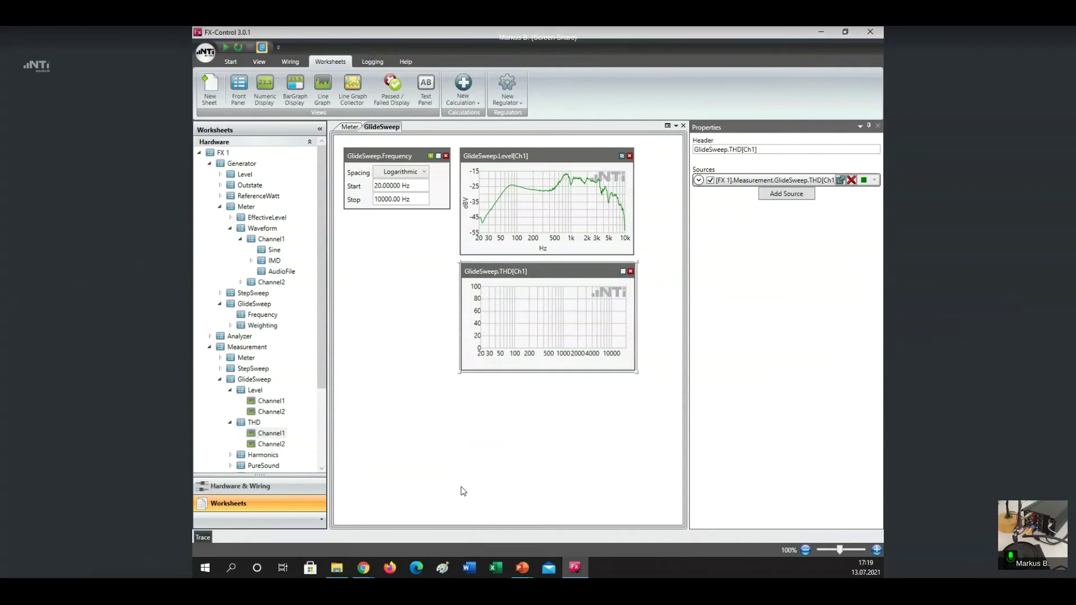
In the wiring view, route the upper resistor symbol of the Speaker Imp. Power module to Channel 2
scroll(253, 365, "down", 3)
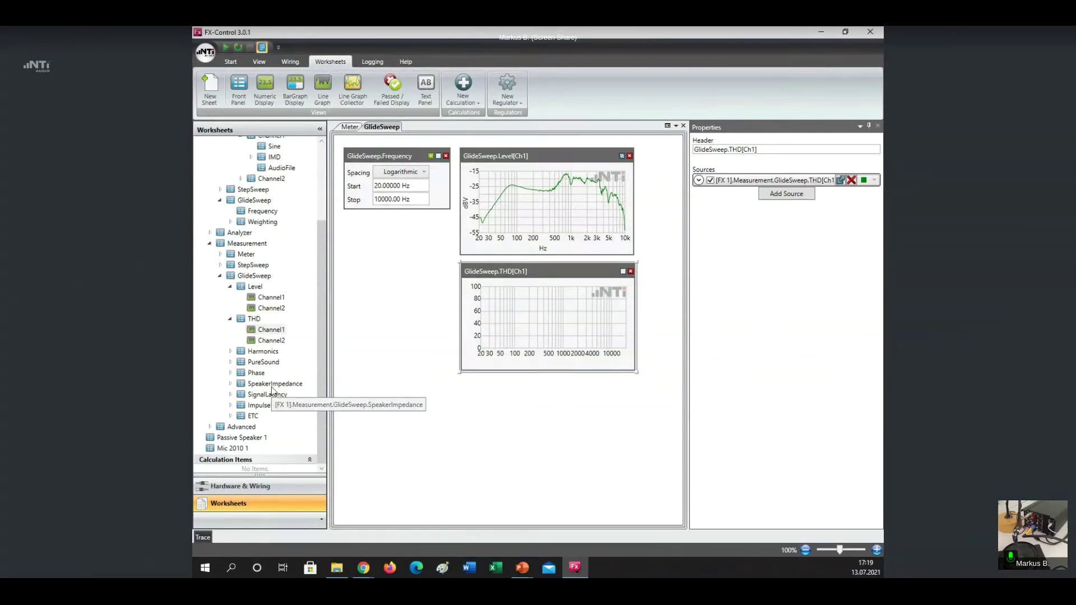
left_click(260, 491)
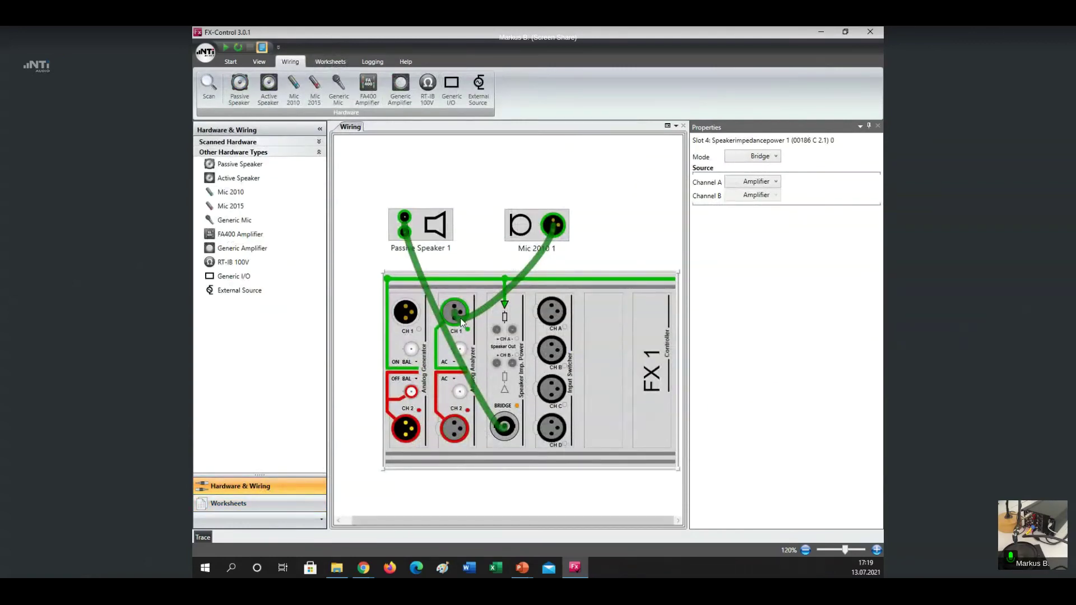
right_click(506, 318)
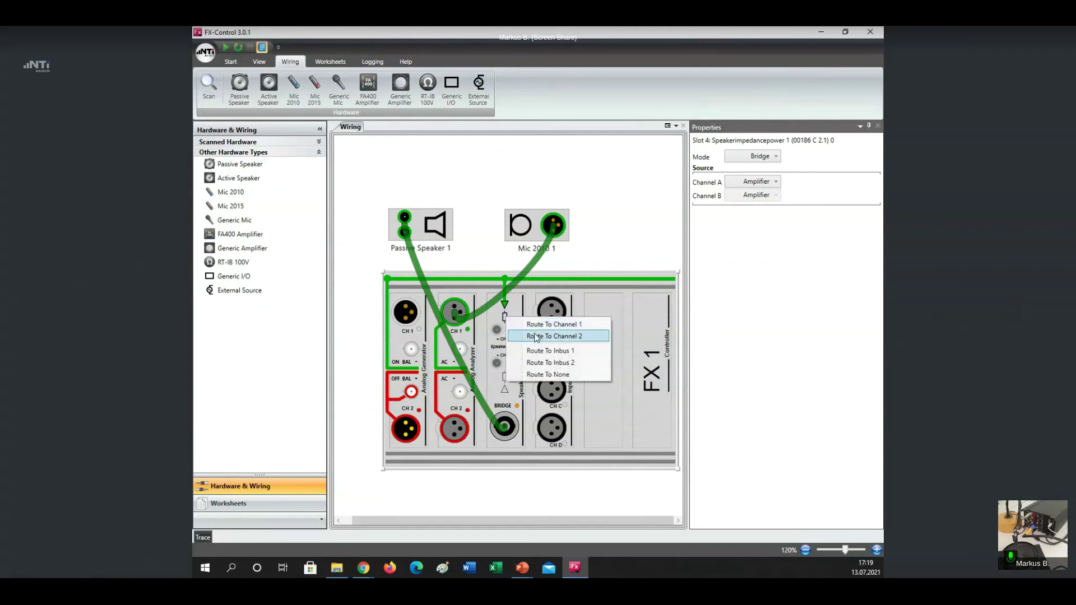
left_click(536, 337)
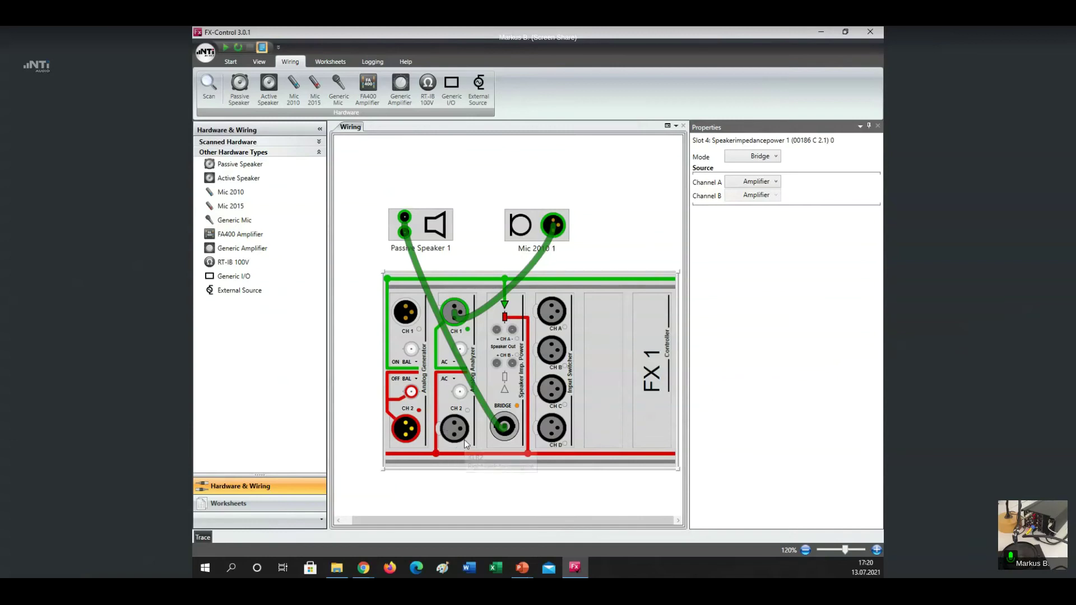
Place the GlideSweep SpeakerImpedance graph for Channel 2 below the THD graph on the GlideSweep sheet and run a single measurement
left_click(247, 506)
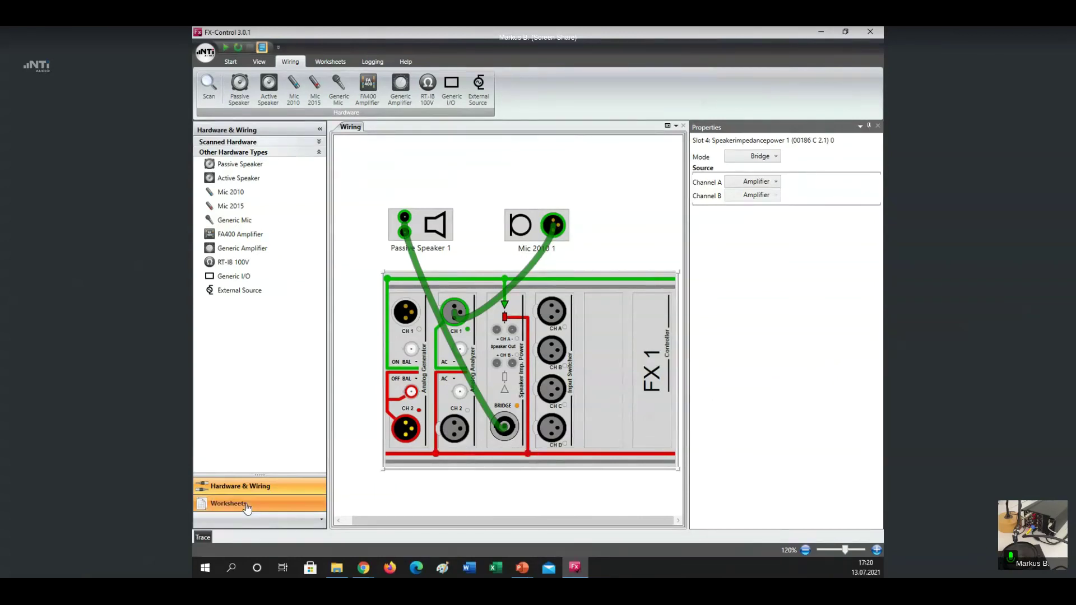
left_click(231, 386)
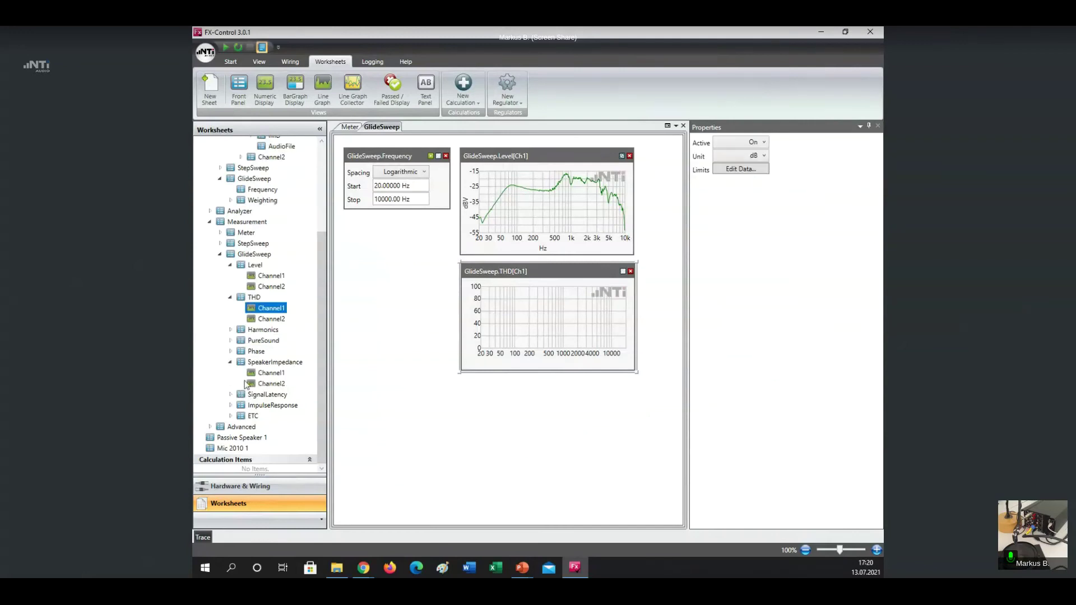
left_click_drag(259, 386, 466, 380)
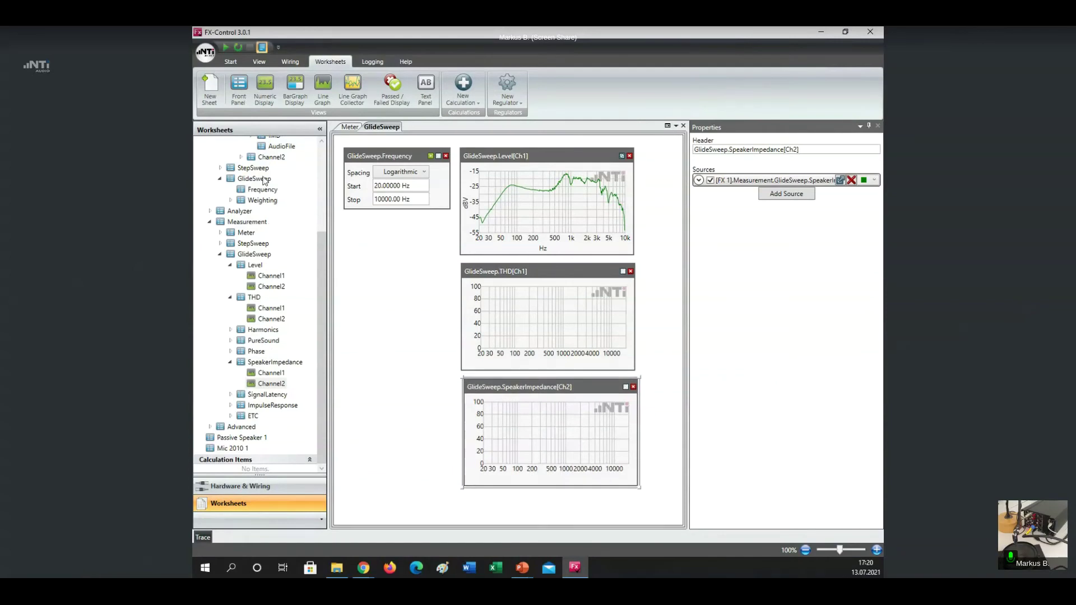
left_click(227, 48)
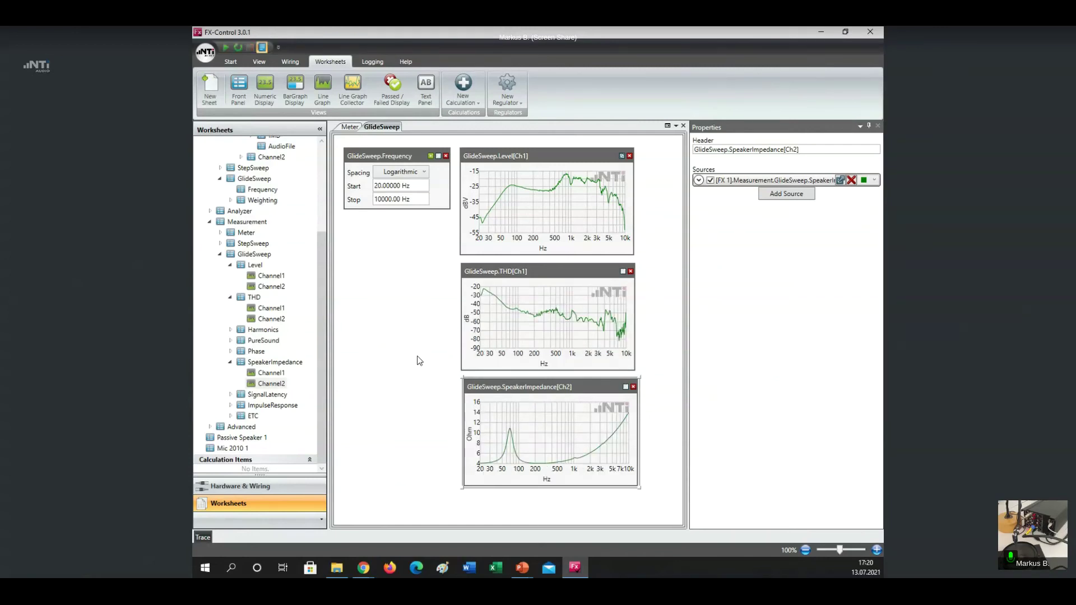
Change the curve colour of the GlideSweep Level graph to orange-red
mouse_move(549, 194)
left_click(594, 183)
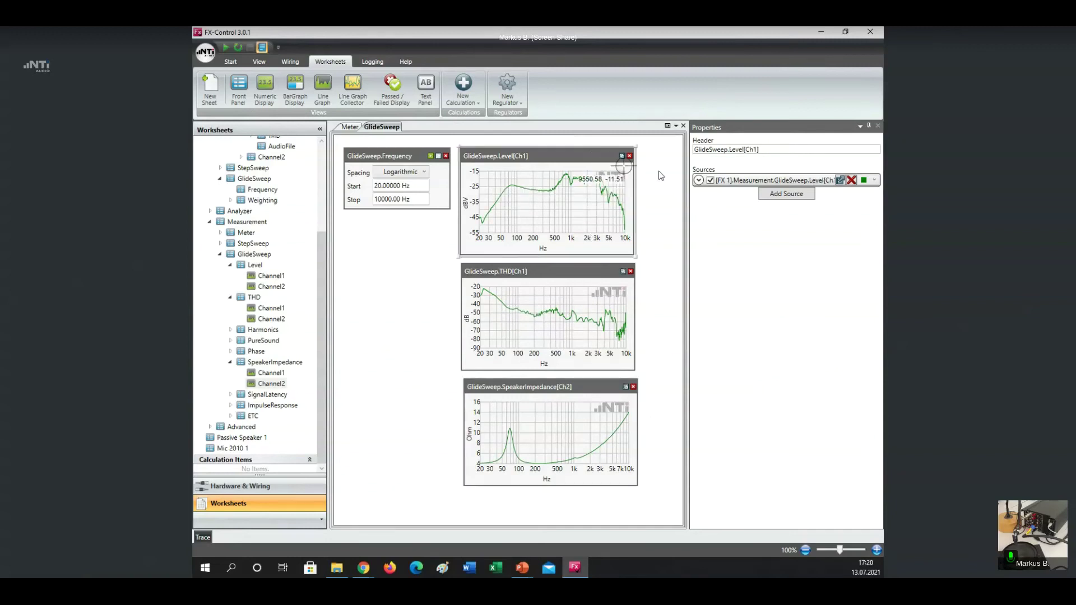
left_click(876, 181)
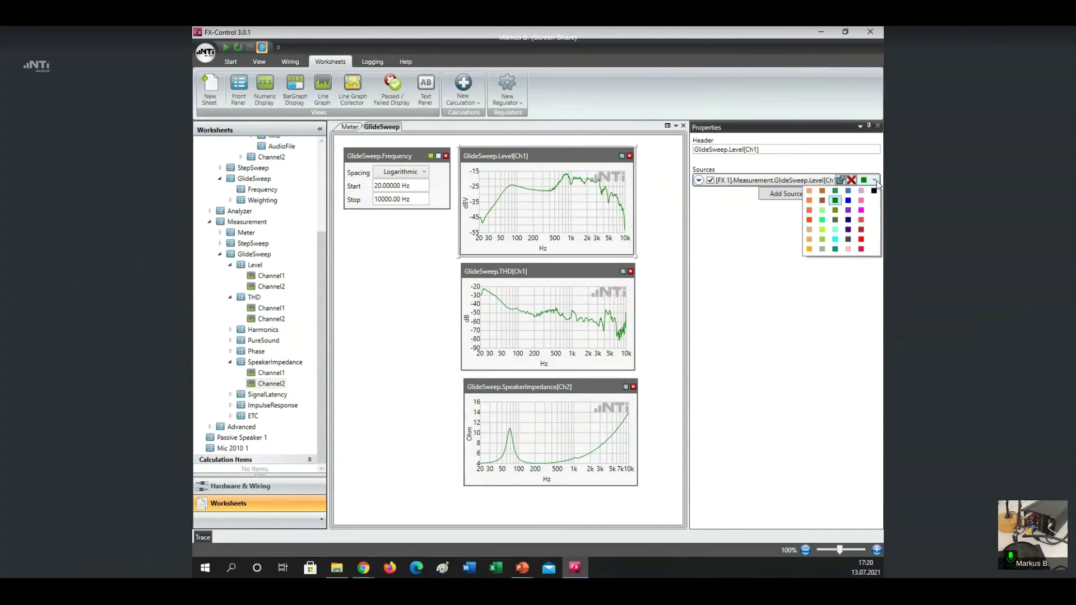
left_click(813, 225)
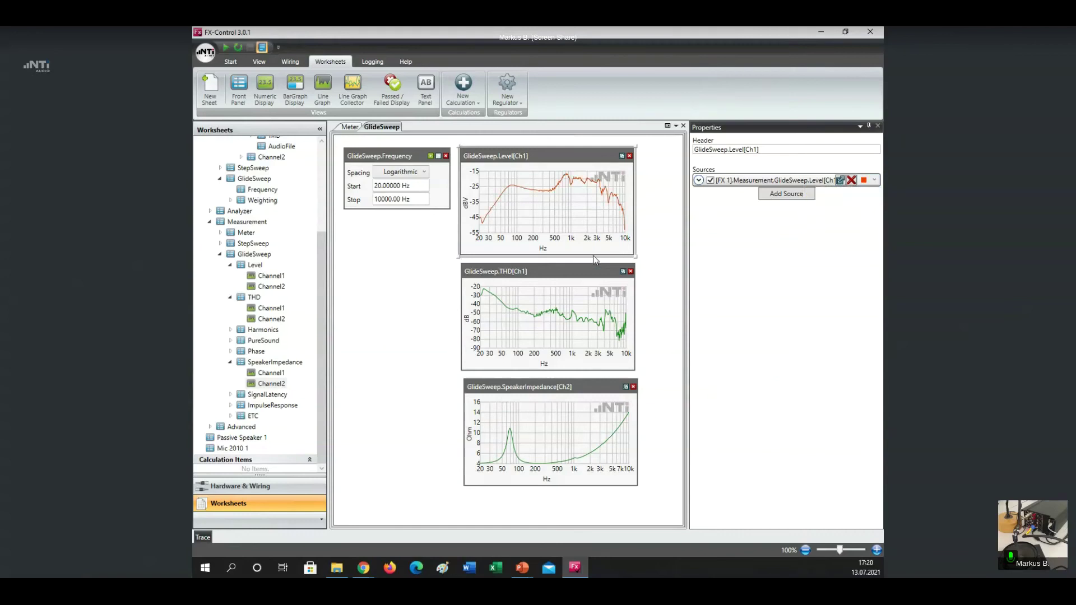
Change the curve colour of the GlideSweep THD graph to blue and inspect the THD and impedance curves
left_click(584, 272)
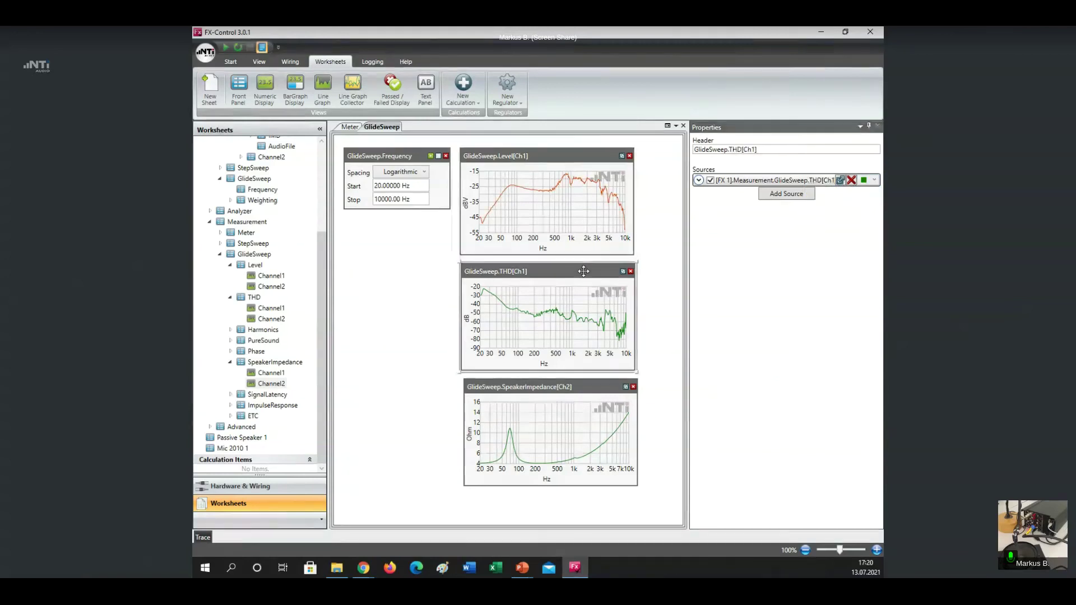
left_click(874, 180)
left_click(852, 206)
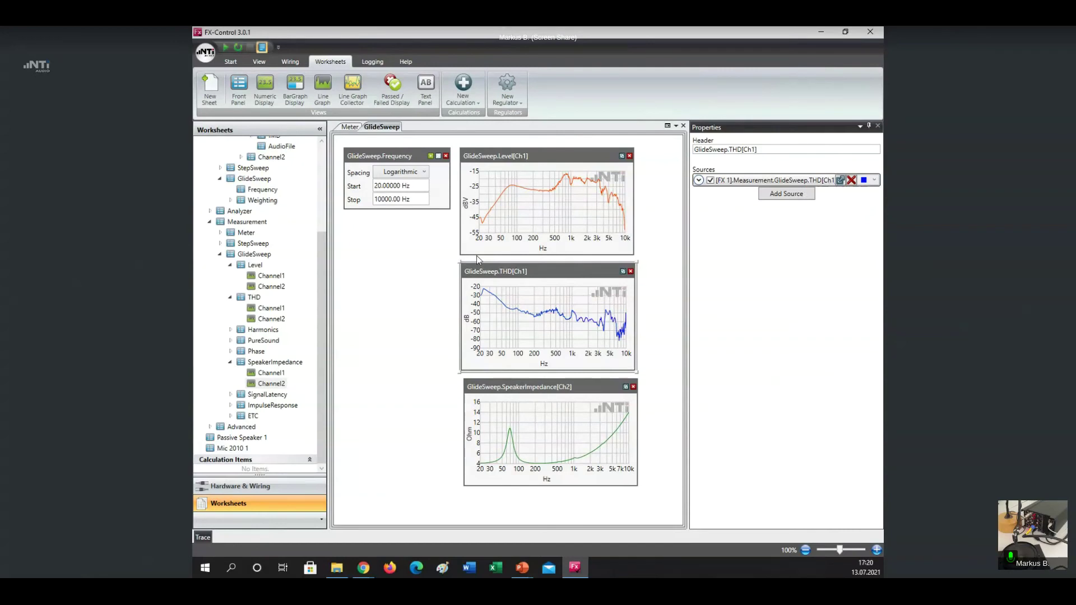
mouse_move(563, 326)
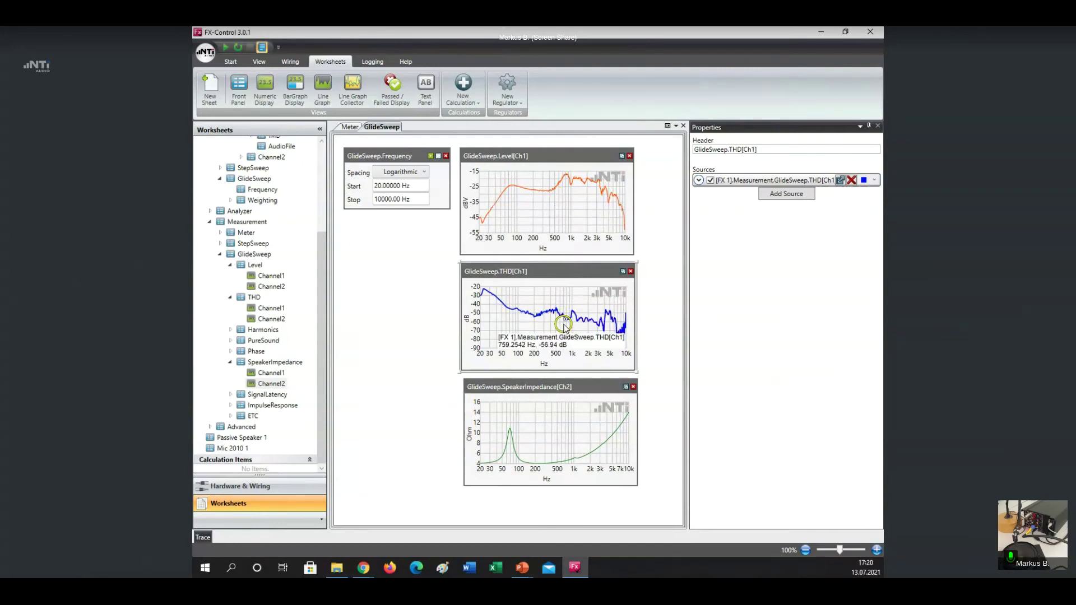
mouse_move(560, 468)
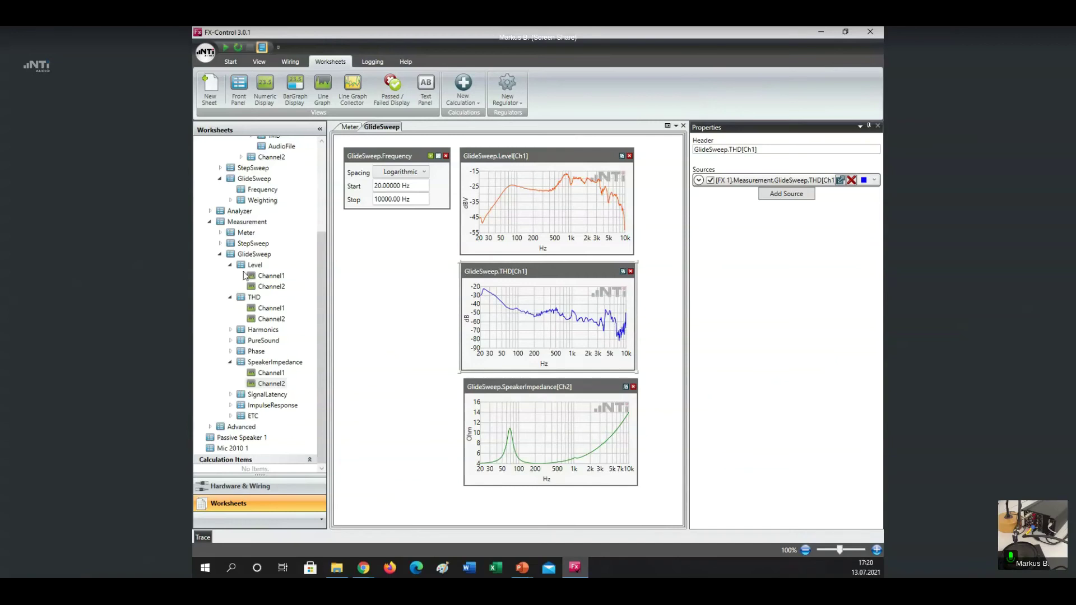
Collapse the GlideSweep measurement and generator Meter branches, and add a new worksheet named StepSweep
left_click(221, 255)
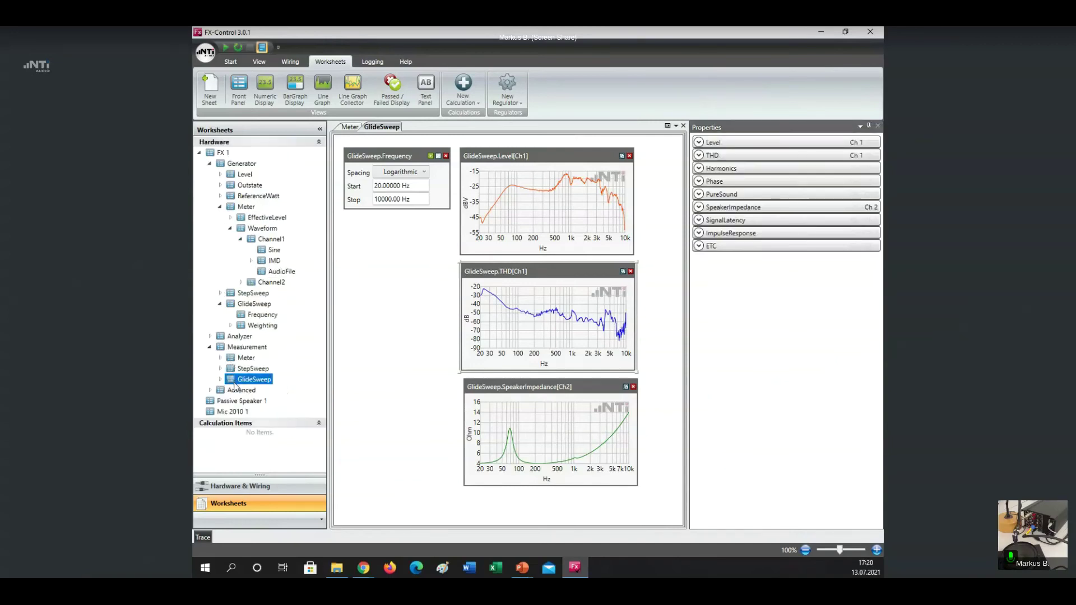
left_click(220, 207)
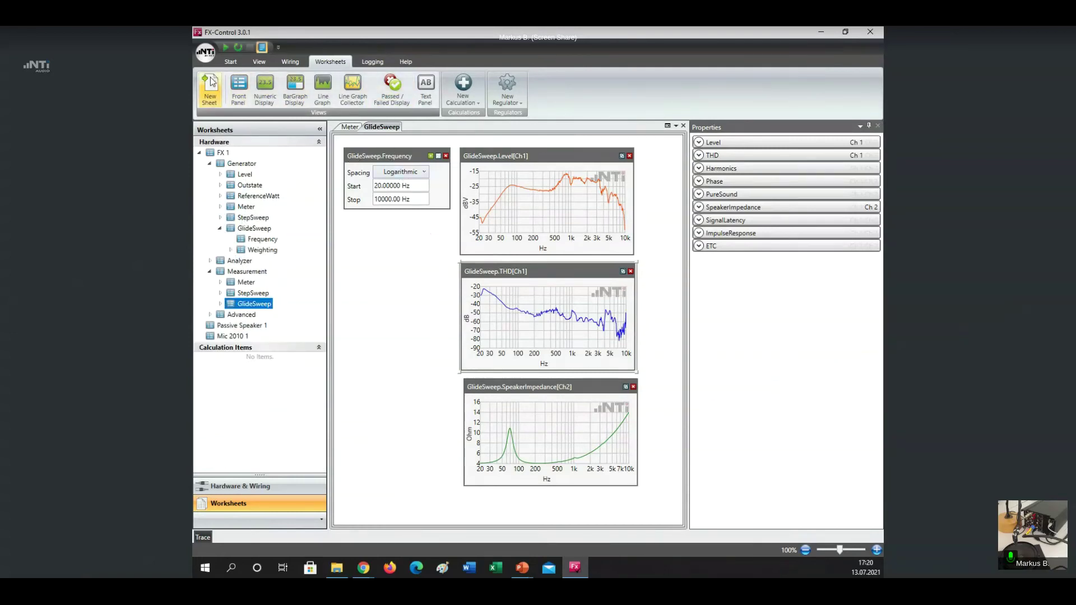
left_click(210, 89)
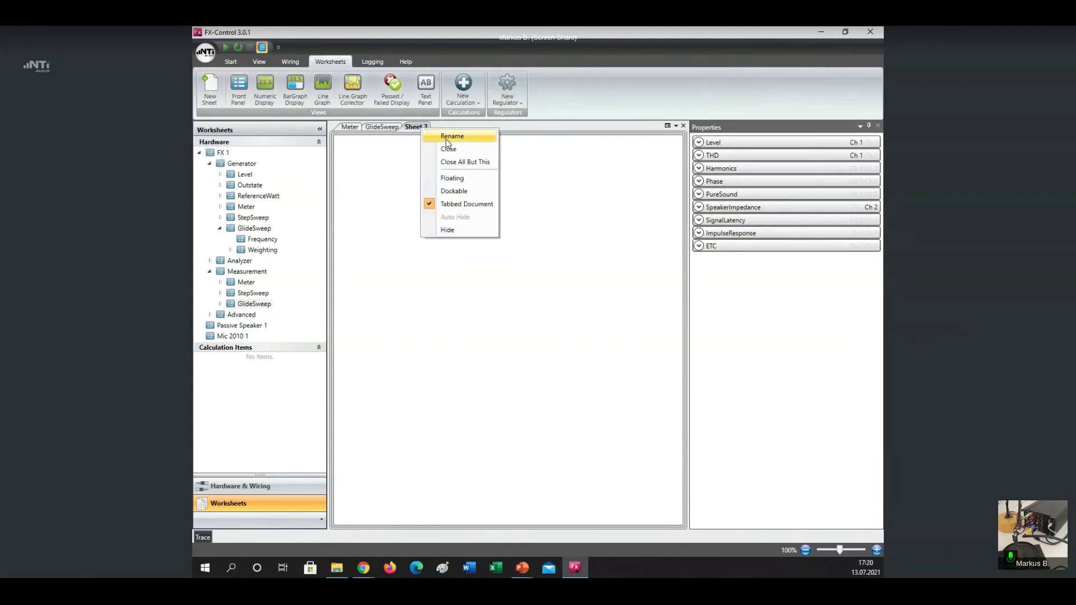
left_click(447, 137)
type("Ste")
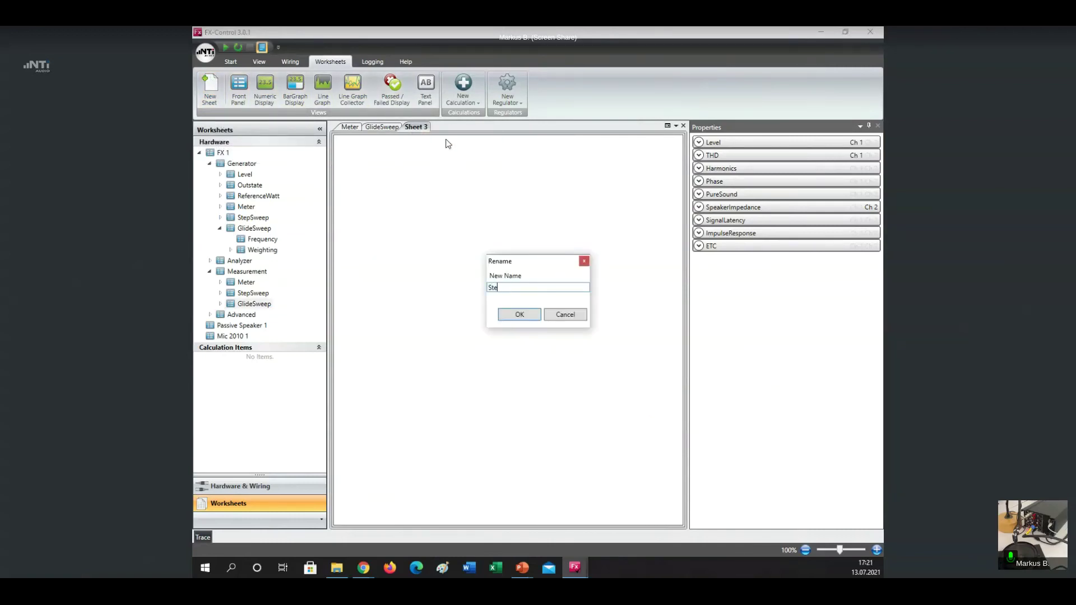
type("pSweep")
key("Return")
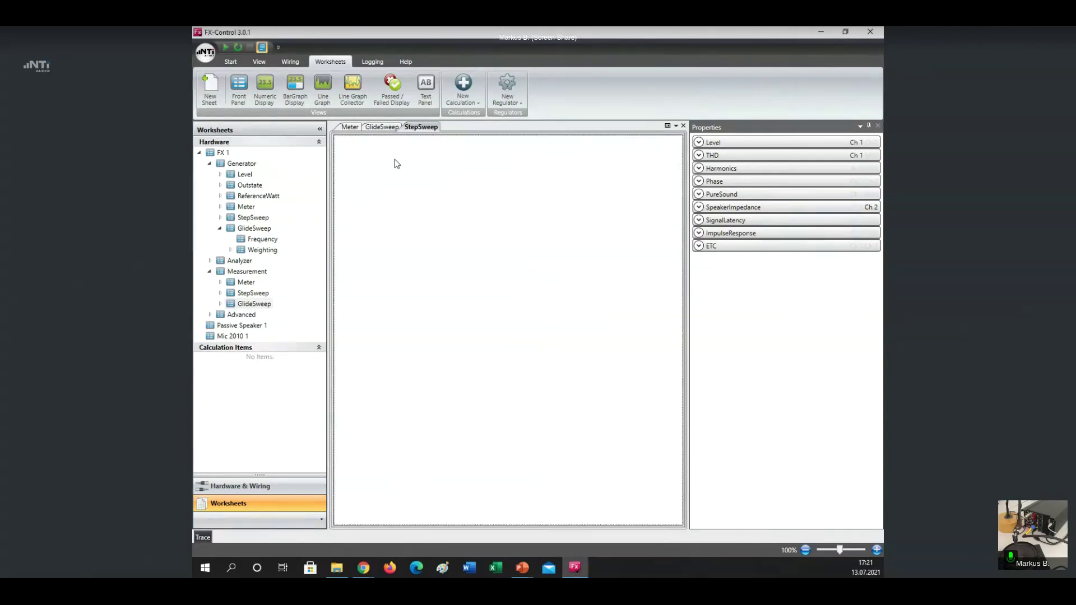
Place the generator's StepSweep panel on the StepSweep sheet and set its source to Amplitude
left_click_drag(231, 219, 364, 145)
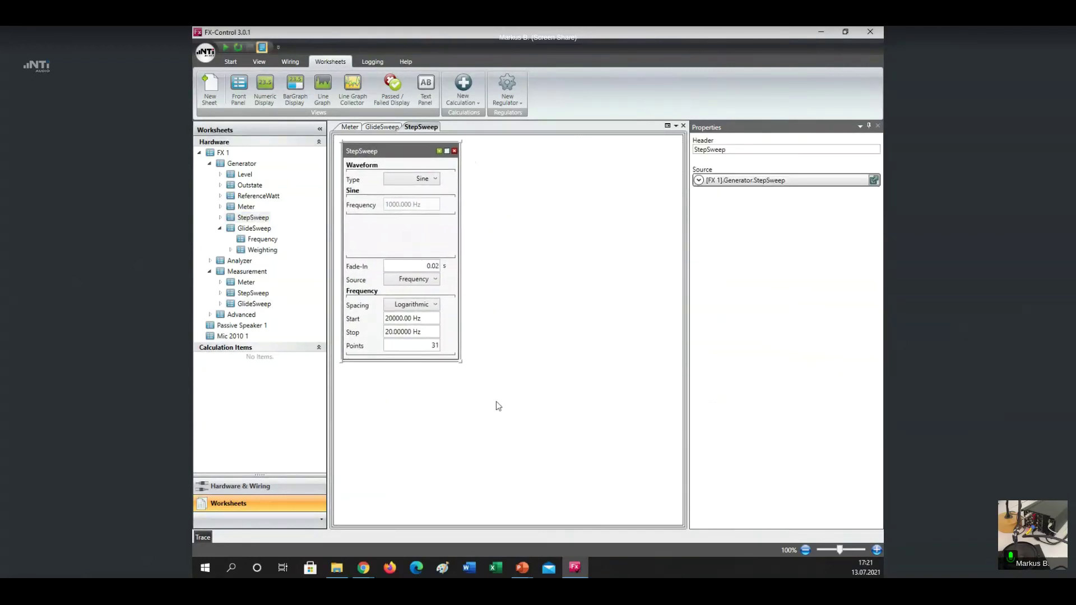
left_click(436, 279)
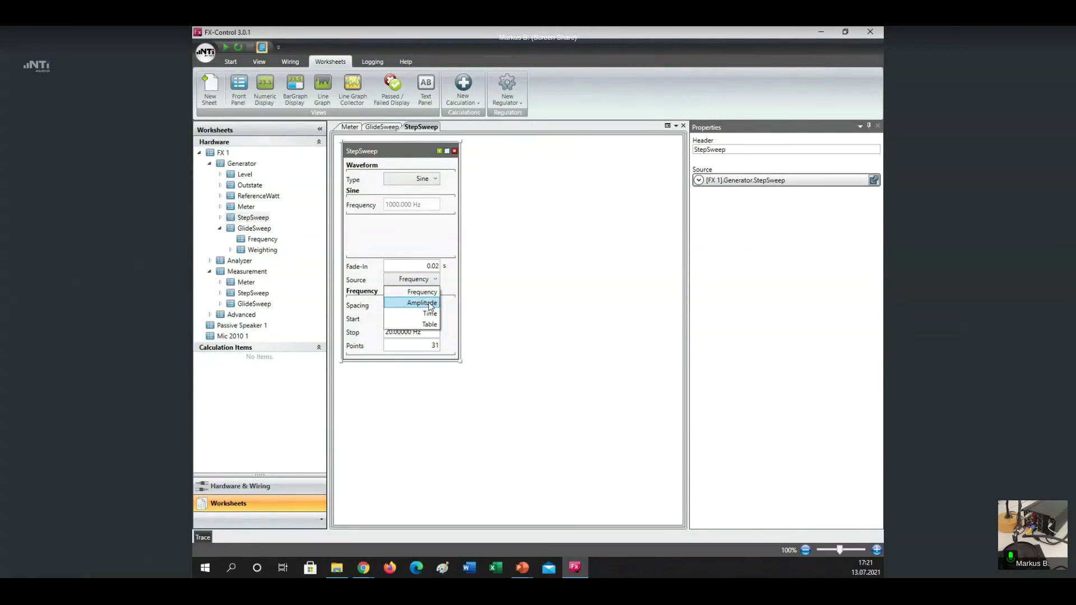
left_click(431, 306)
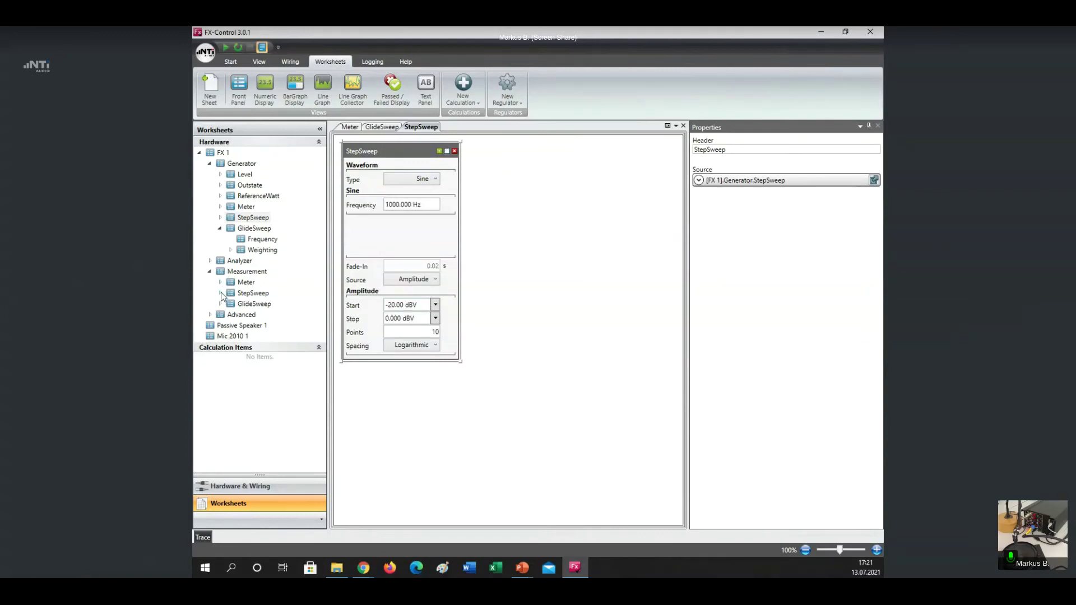
Add the StepSweep Level graph for Channel 1 beside the generator panel and run a single measurement
left_click(221, 293)
left_click(230, 304)
left_click_drag(253, 318, 481, 151)
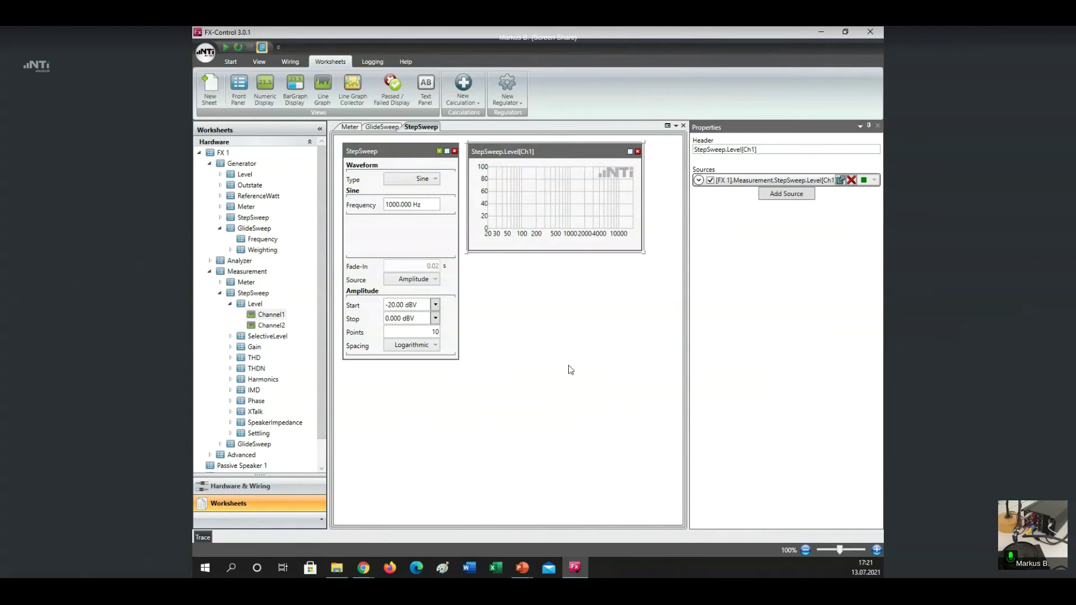
left_click(226, 48)
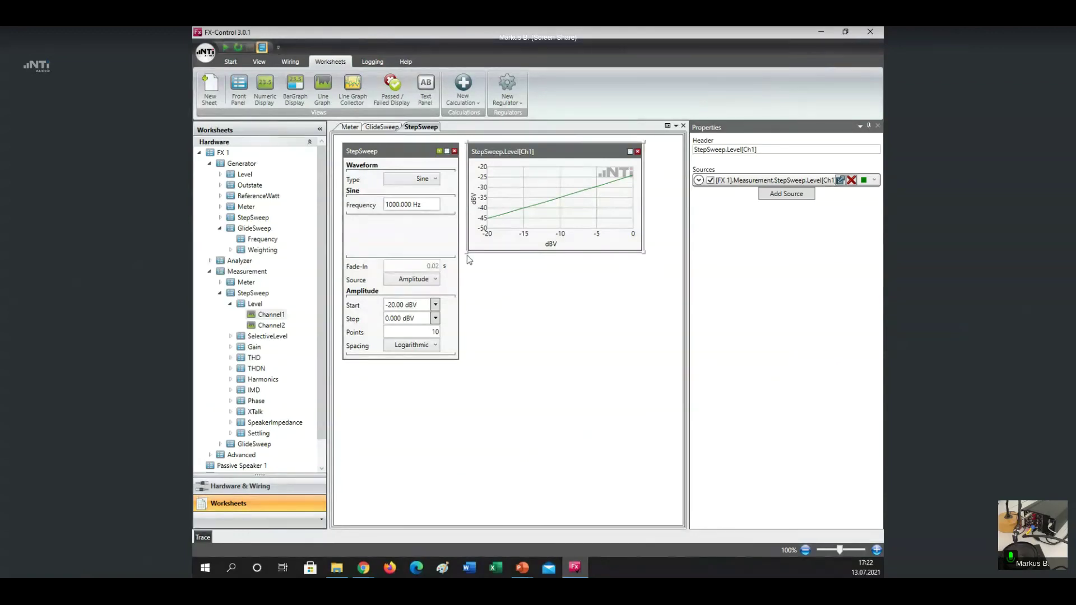
Compare the measured results on the Meter, StepSweep and GlideSweep worksheets
left_click(350, 128)
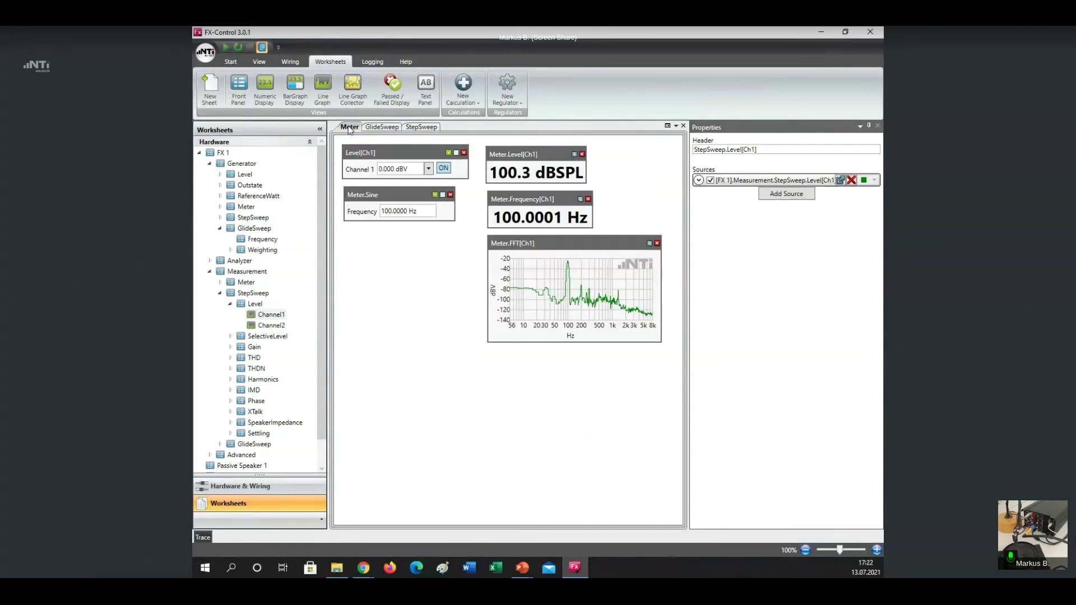
left_click(420, 127)
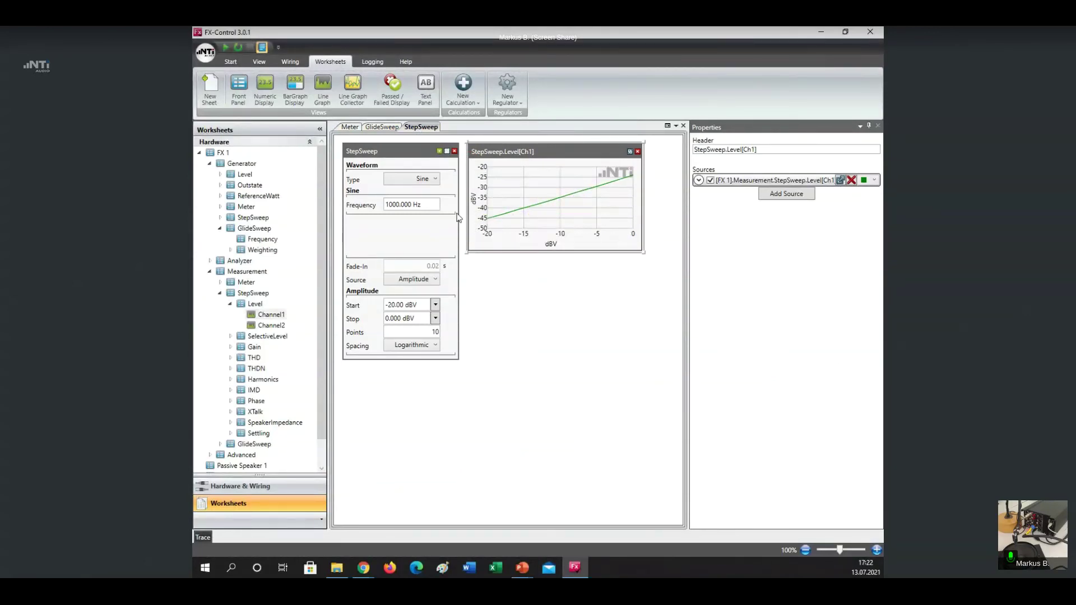
left_click(380, 127)
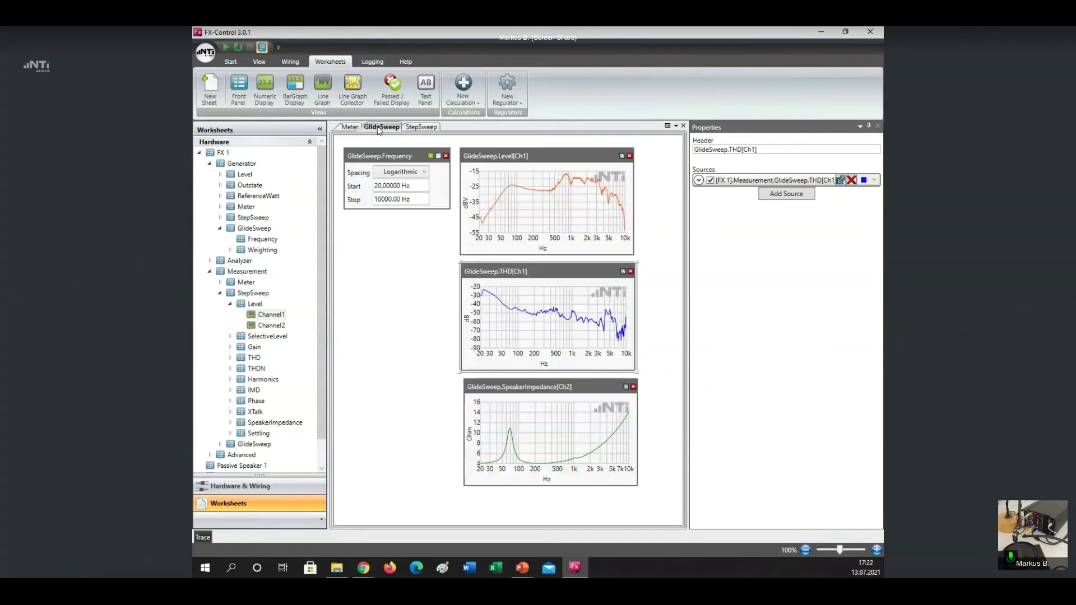
left_click(428, 129)
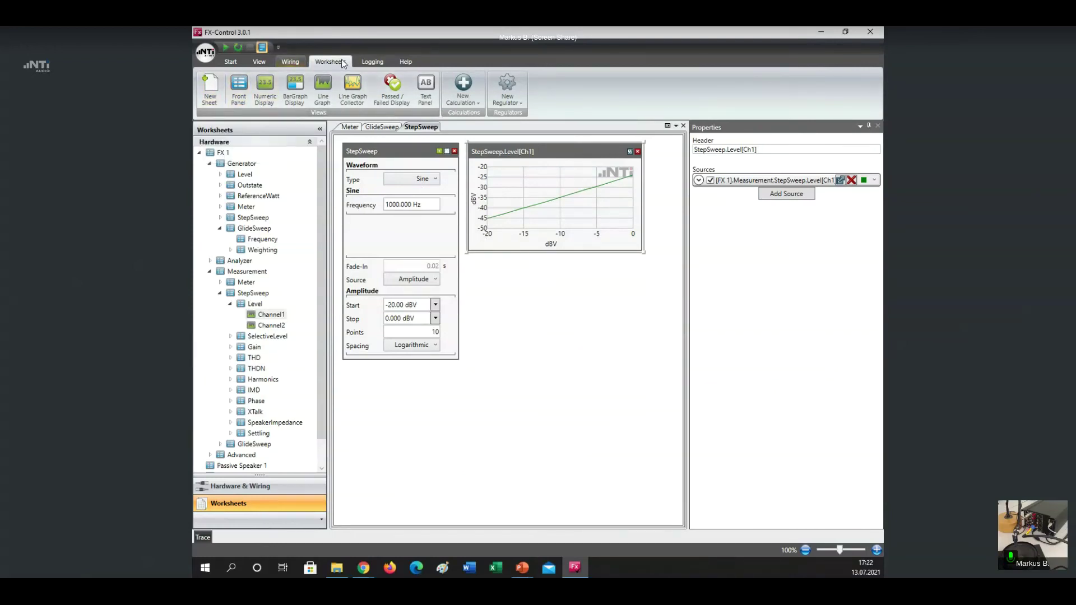
Switch measurement logging off and back on
left_click(371, 60)
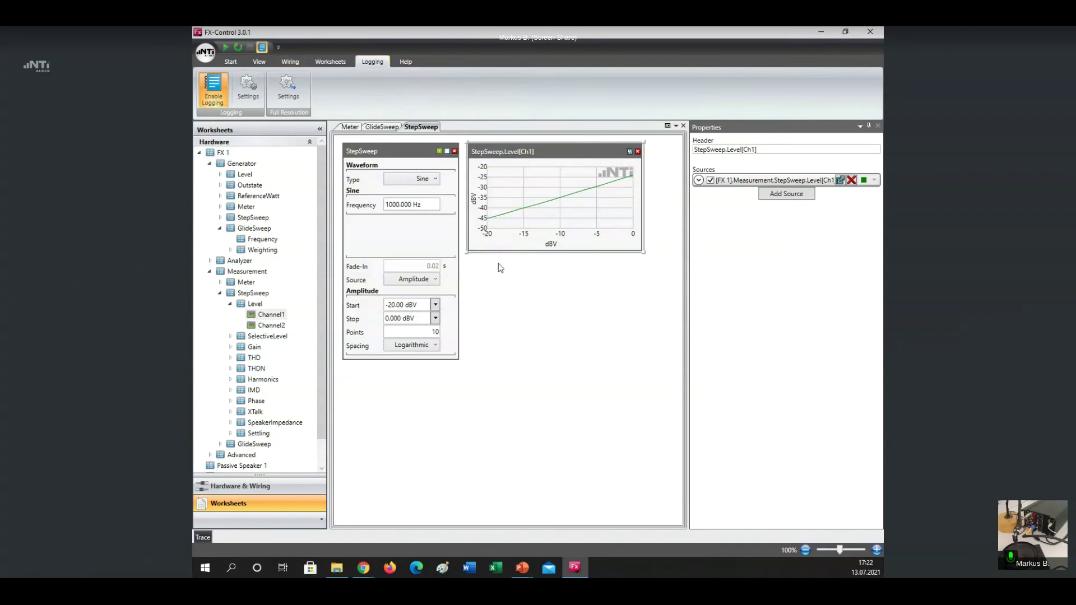
left_click(213, 88)
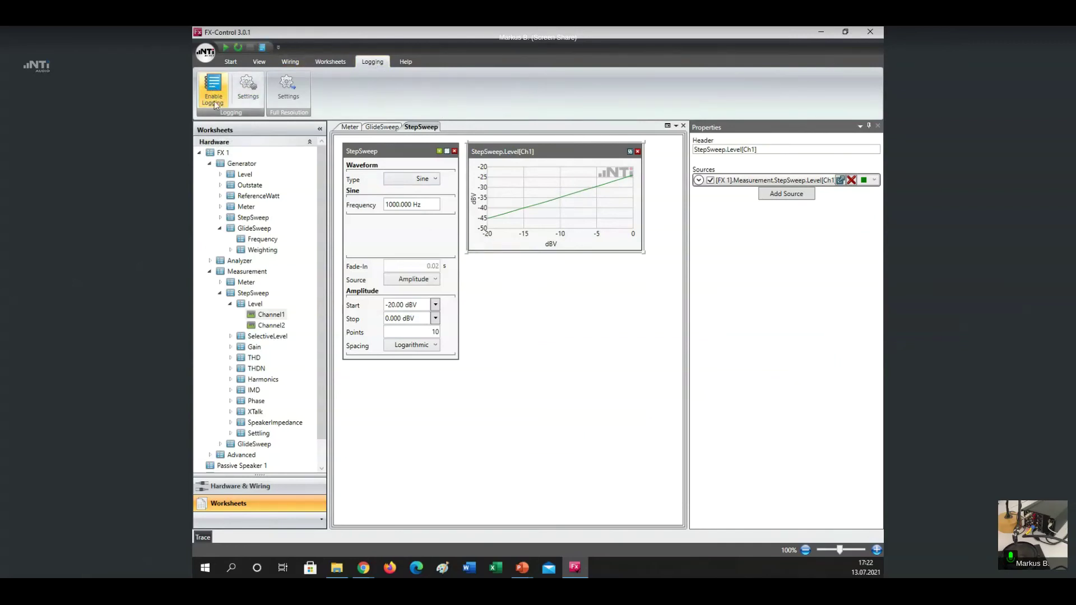
left_click(214, 89)
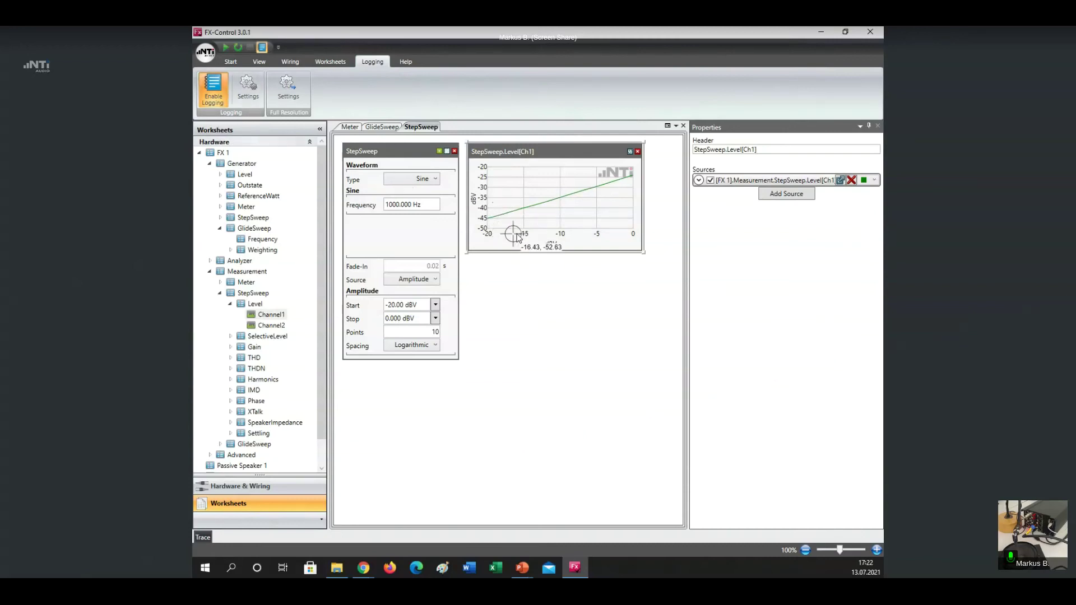
Review which measurements on the GlideSweep, Meter and StepSweep worksheets the logging covers
left_click(381, 127)
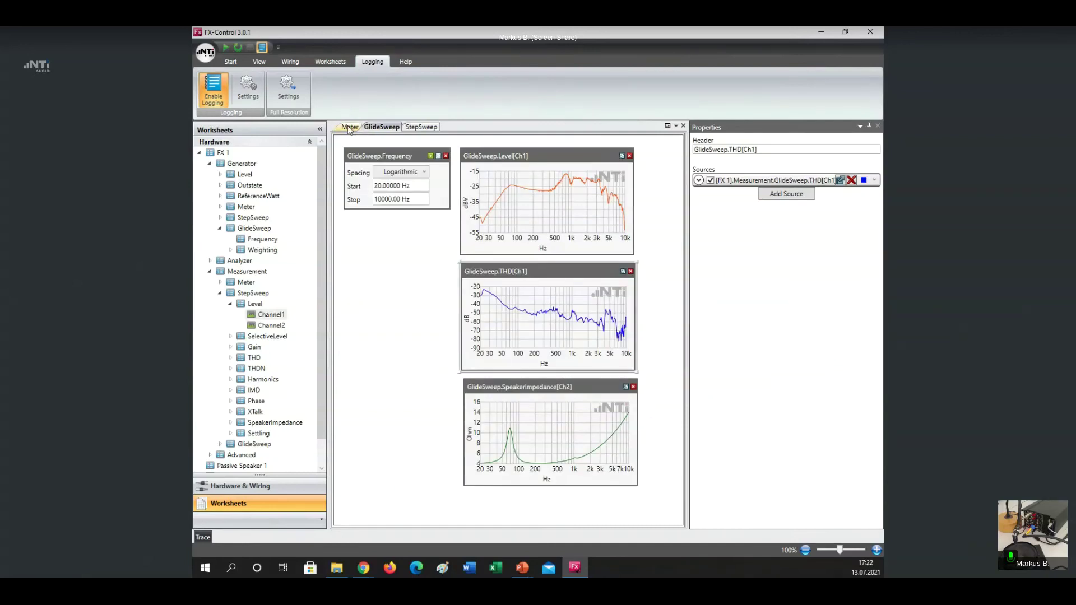
left_click(349, 128)
left_click(421, 128)
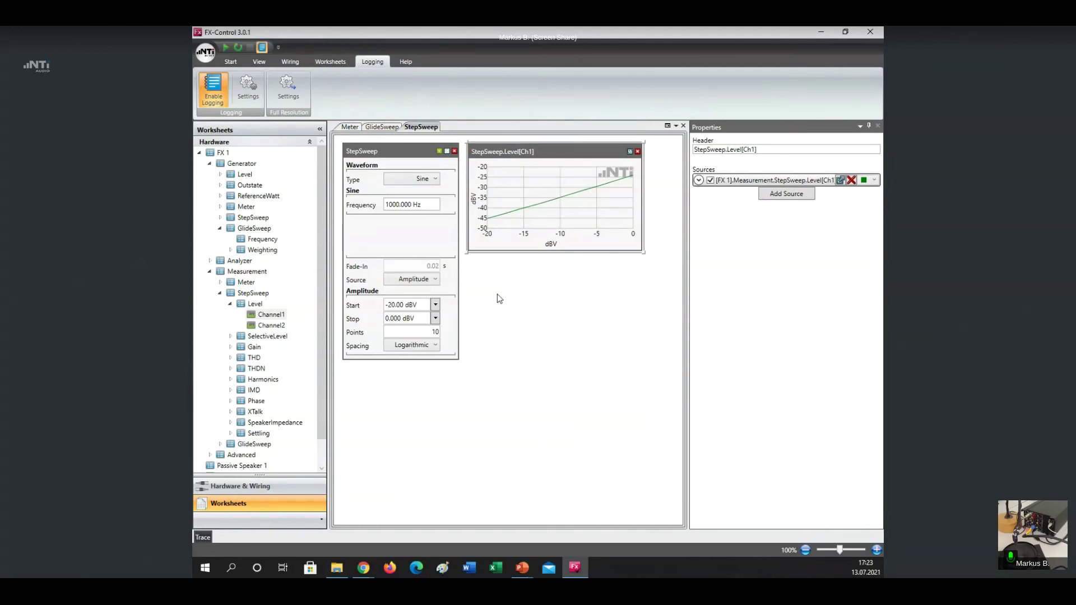
Set the logging default folder to Demo inside Online-Marketing, Webinars, 2021-07 FXControl-Basics on the Marketing drive
left_click(248, 88)
left_click(629, 272)
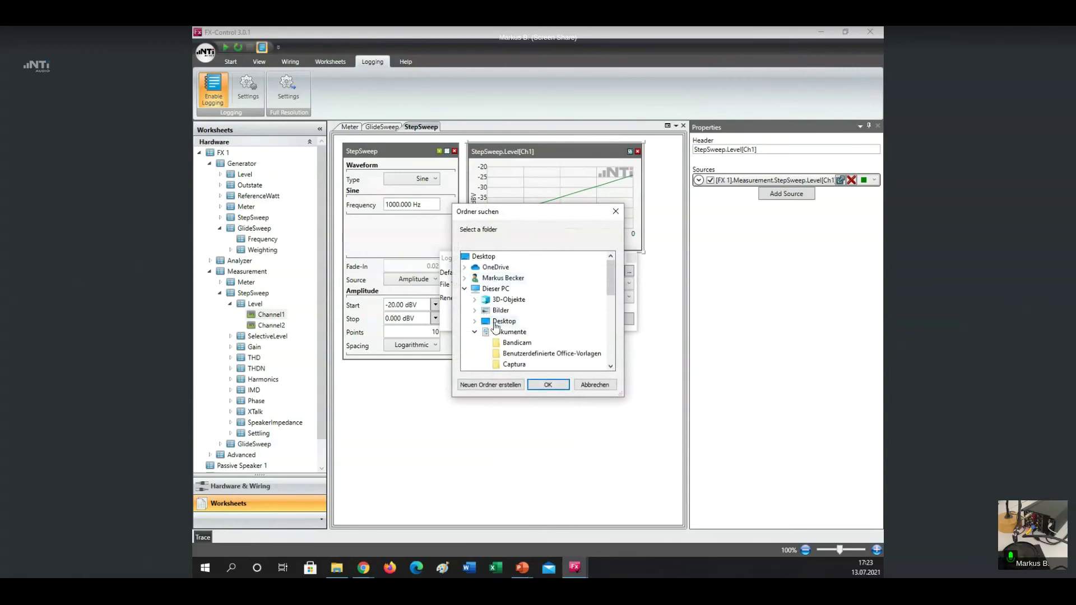
scroll(502, 342, "down", 3)
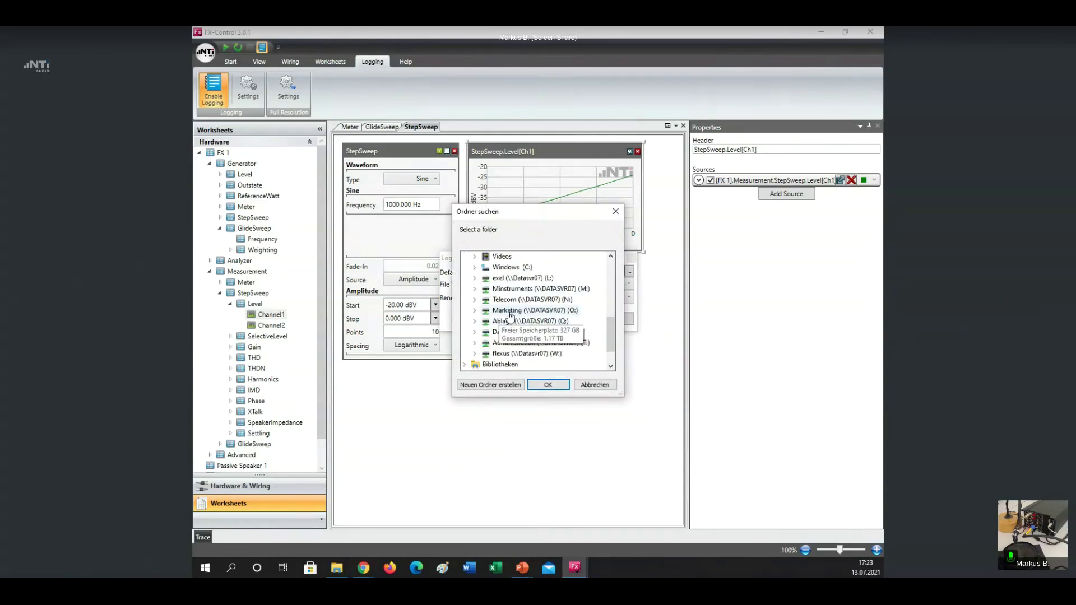
left_click(514, 312)
scroll(541, 313, "down", 3)
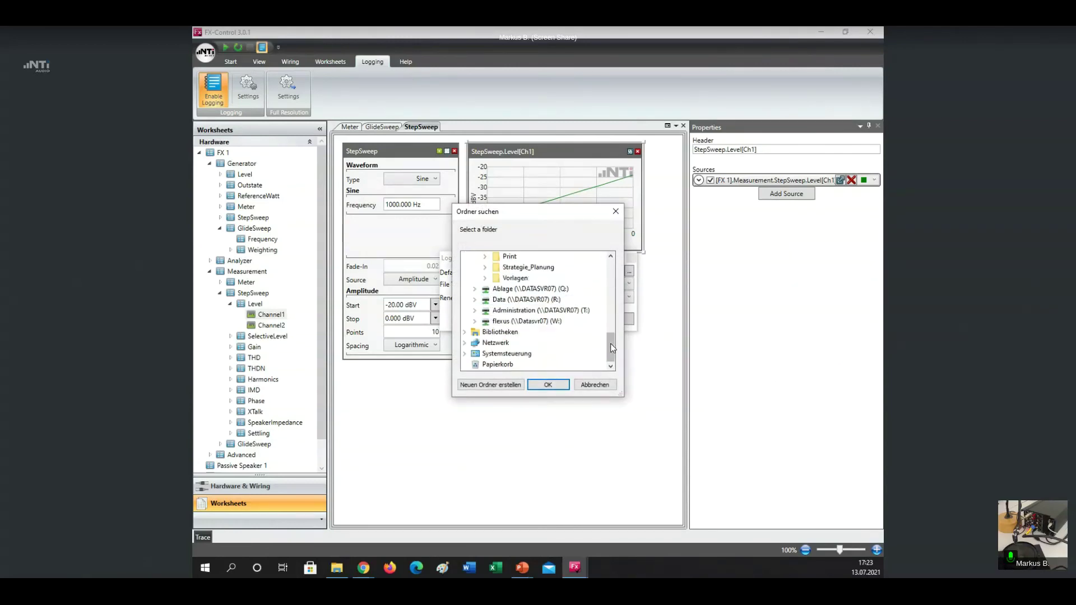
scroll(538, 311, "up", 5)
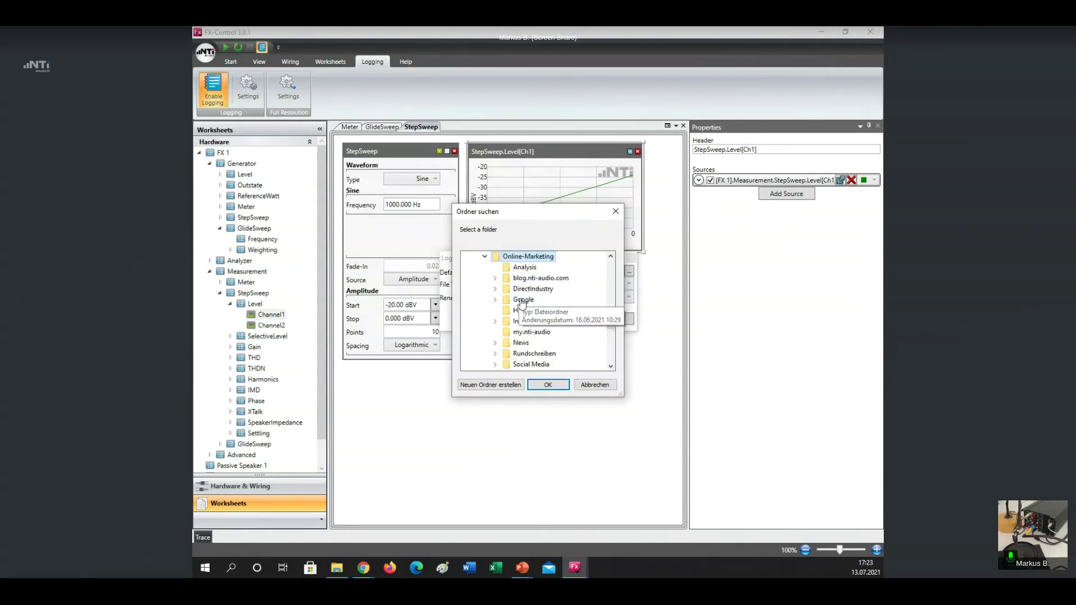
left_click(525, 300)
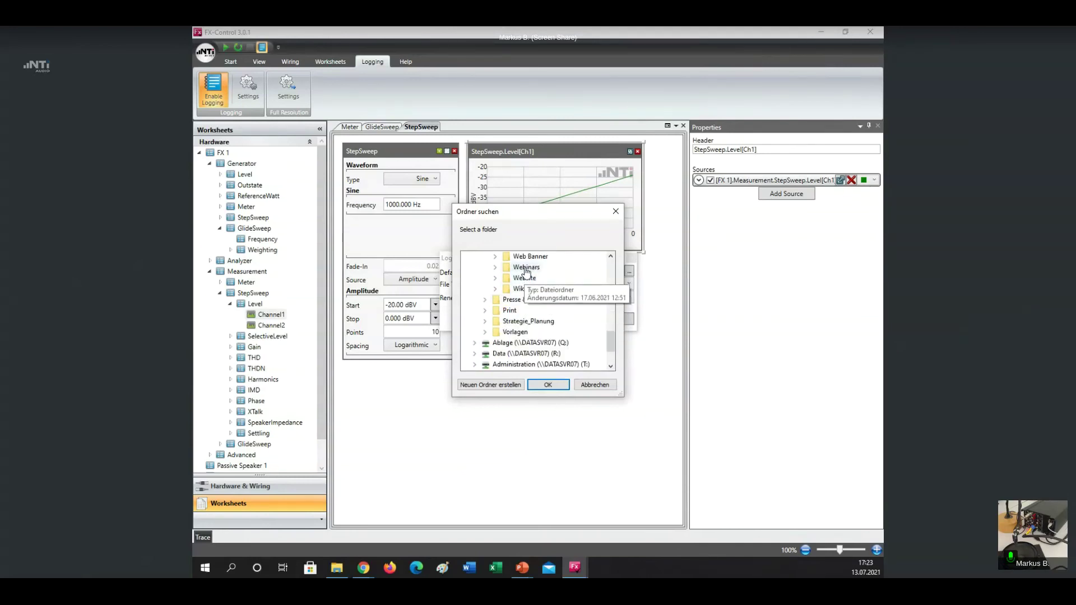
scroll(535, 309, "down", 10)
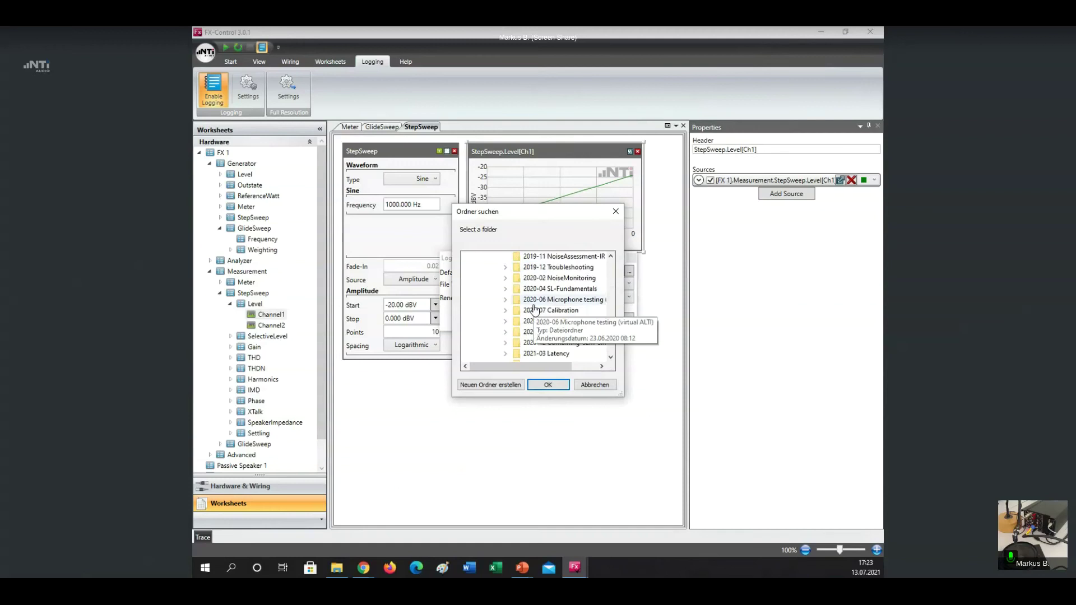
scroll(534, 319, "up", 2)
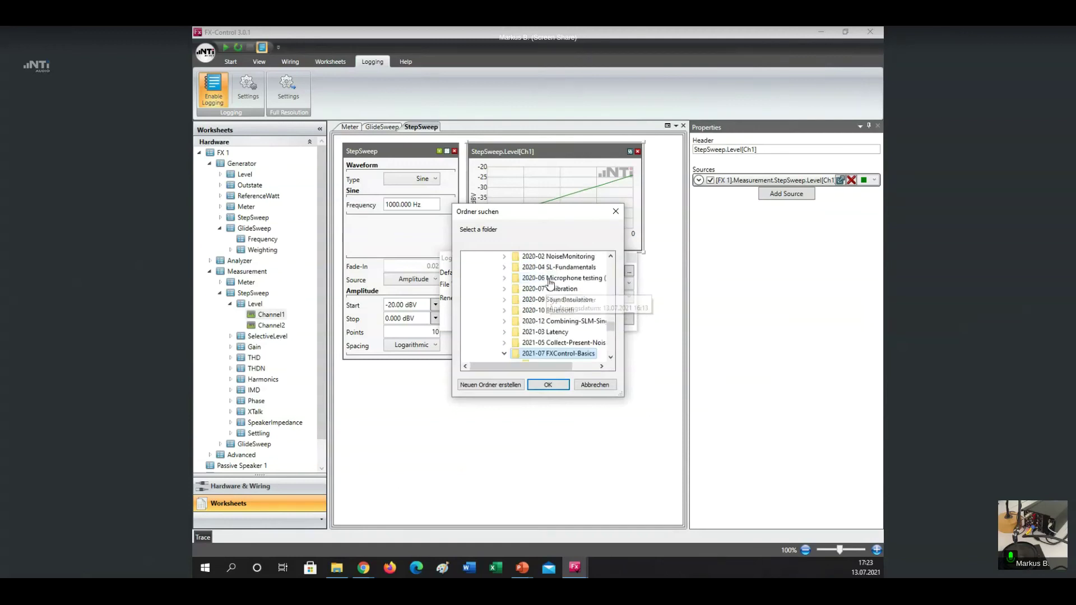
scroll(535, 327, "down", 1)
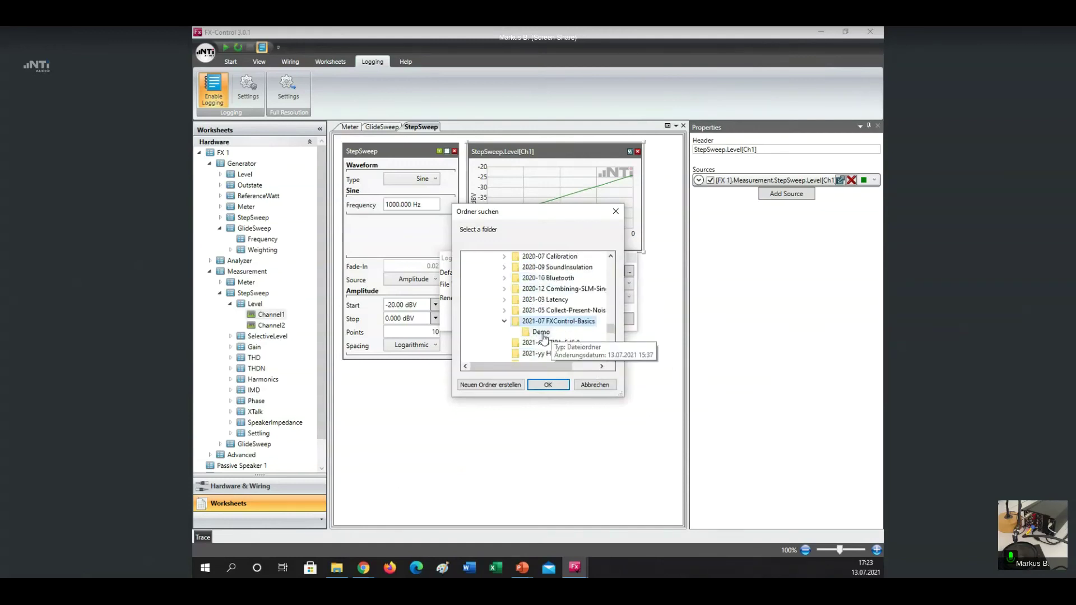
left_click(541, 334)
left_click(548, 384)
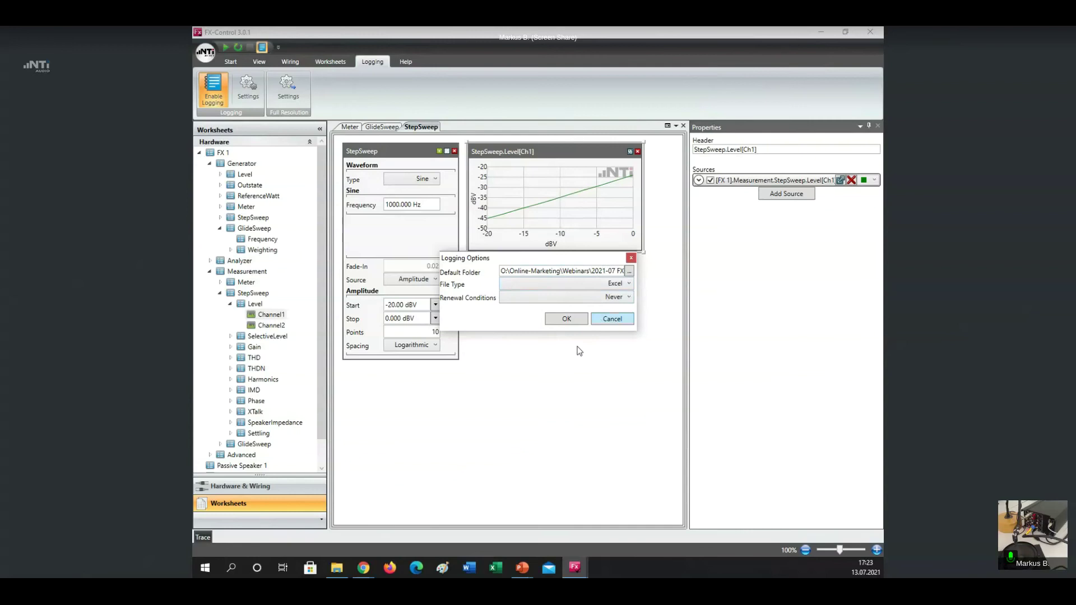
Choose Excel as the log file type and Never as the renewal condition, and apply the logging options
left_click(629, 284)
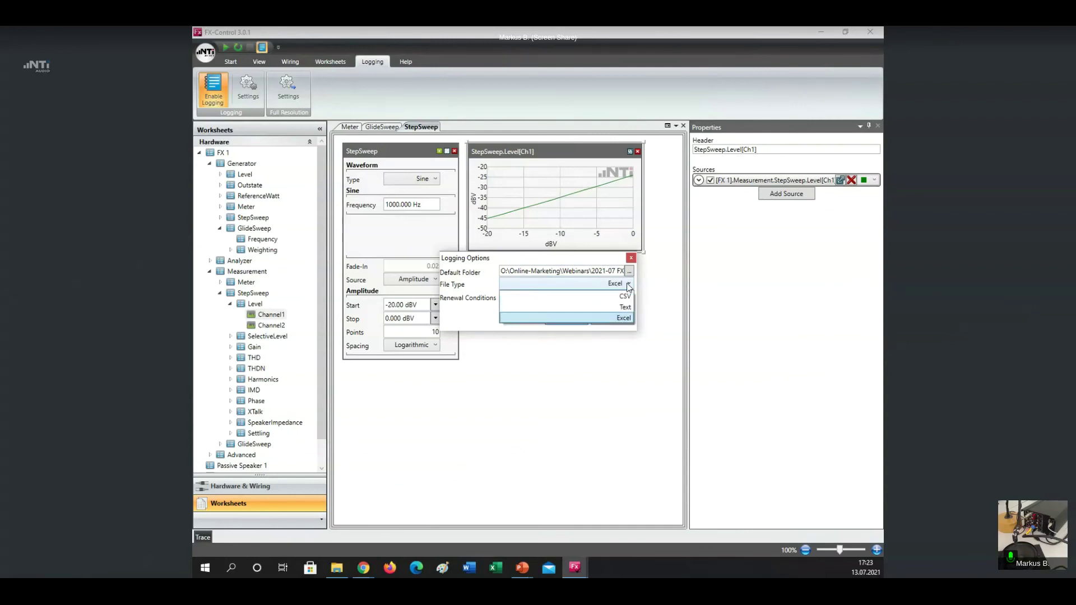
left_click(628, 320)
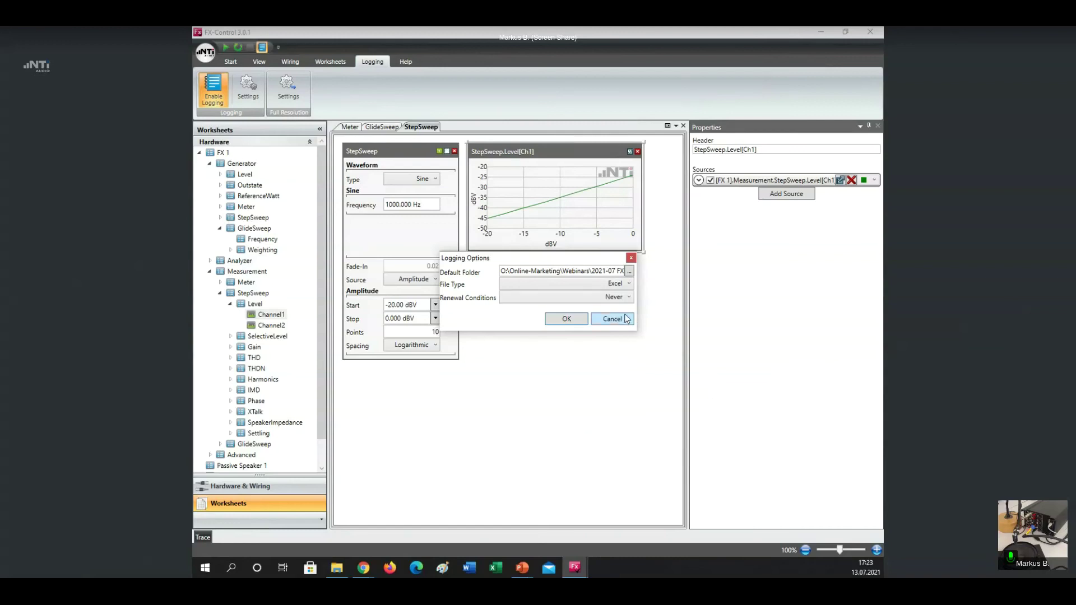
left_click(630, 297)
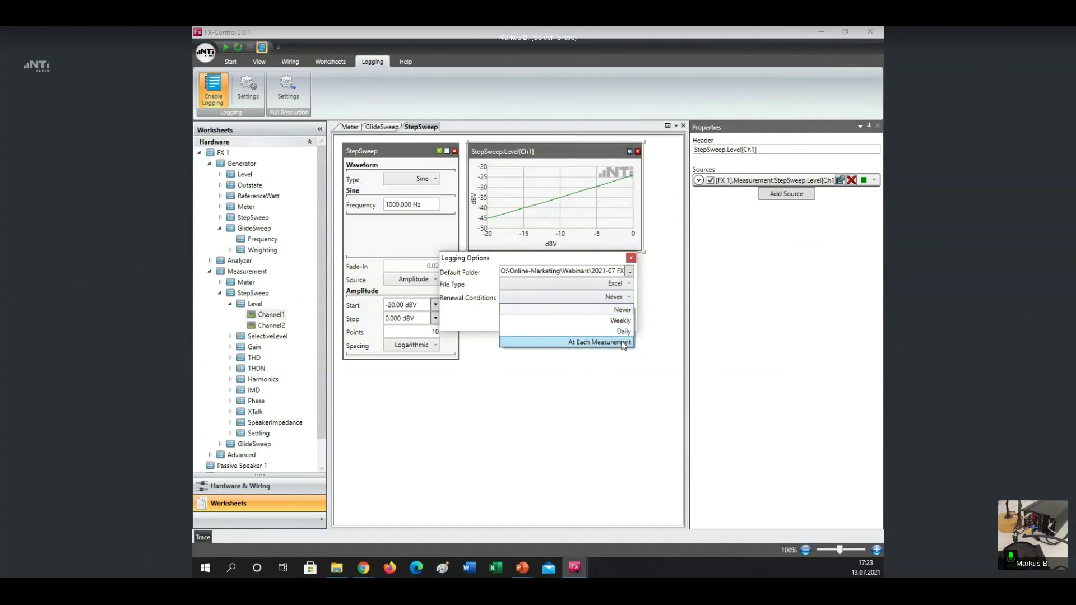
left_click(622, 310)
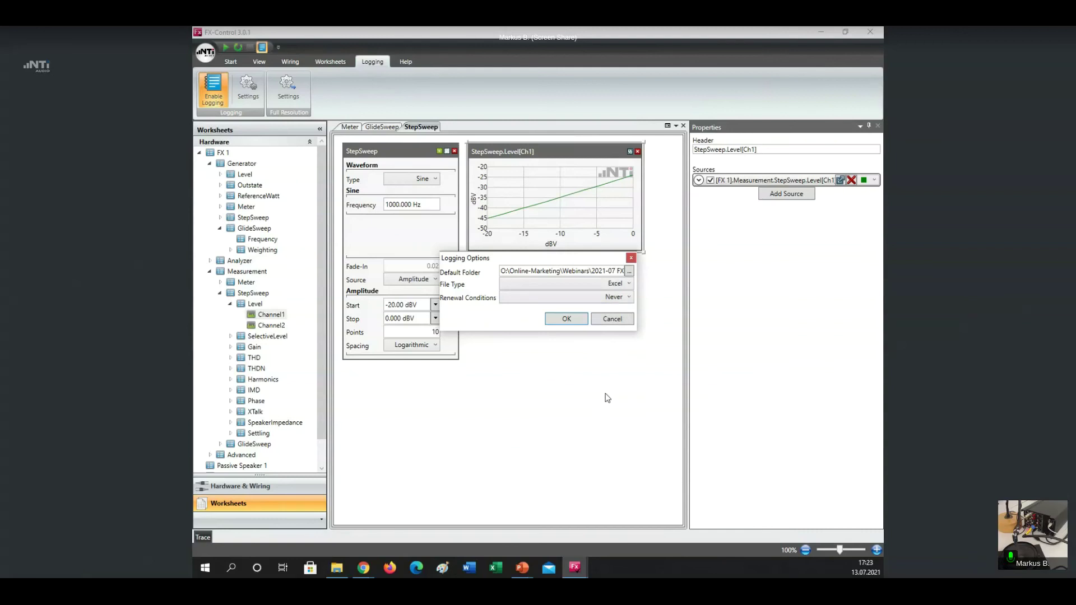
left_click(572, 321)
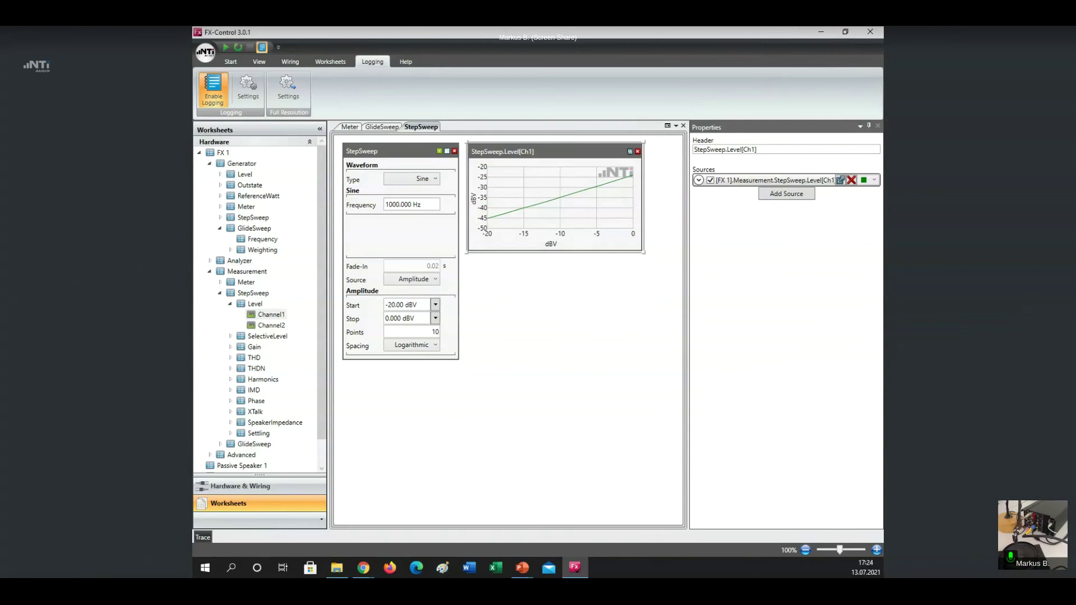
Run the measurement twice with logging enabled and show the GlideSweep worksheet
key("alt+Tab")
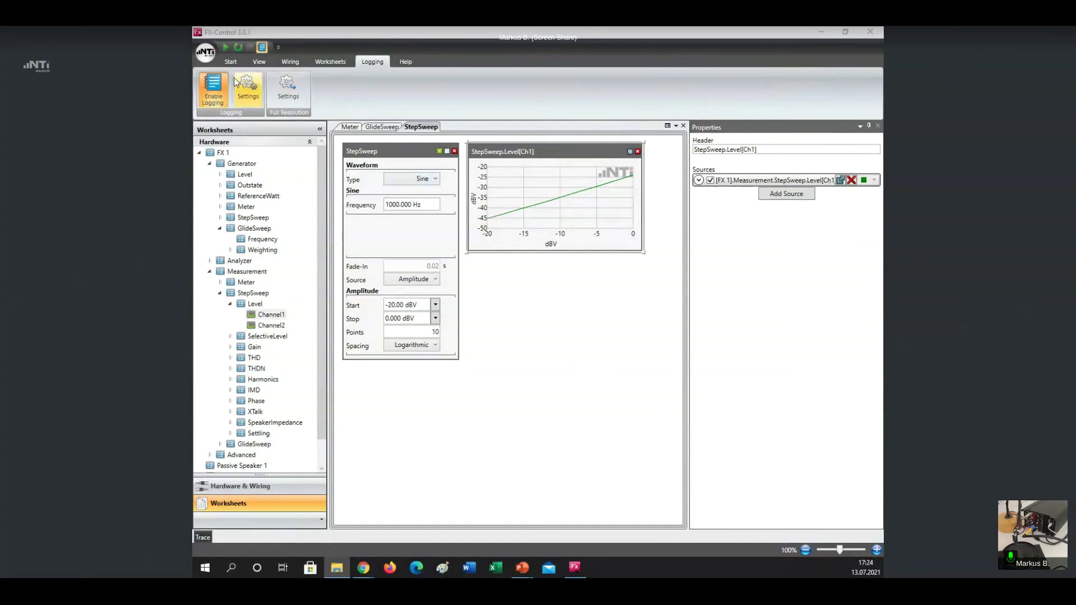
left_click(226, 48)
left_click(226, 48)
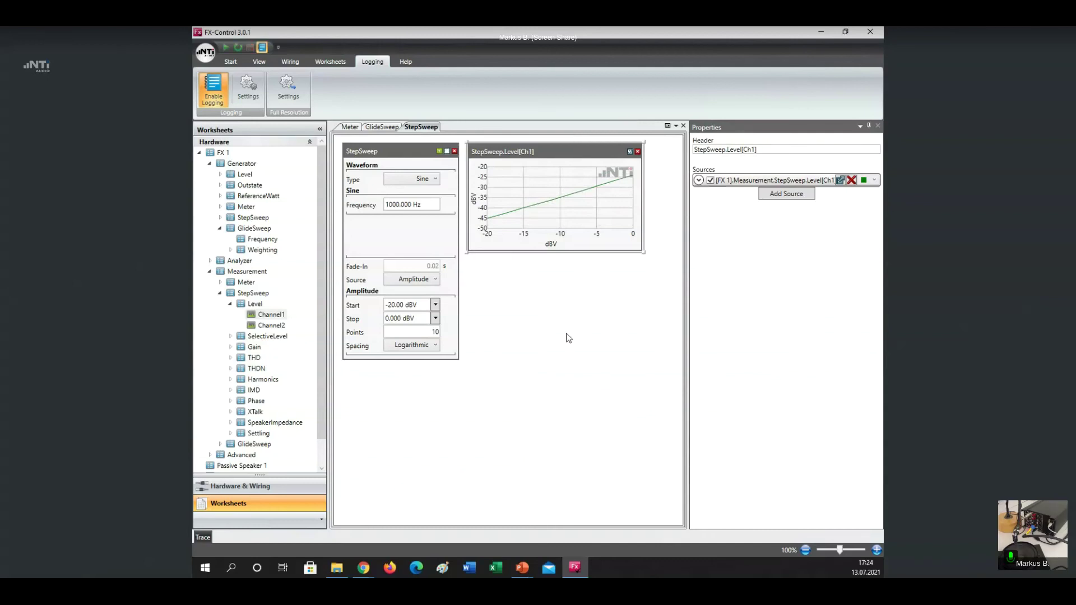
left_click(225, 49)
left_click(377, 128)
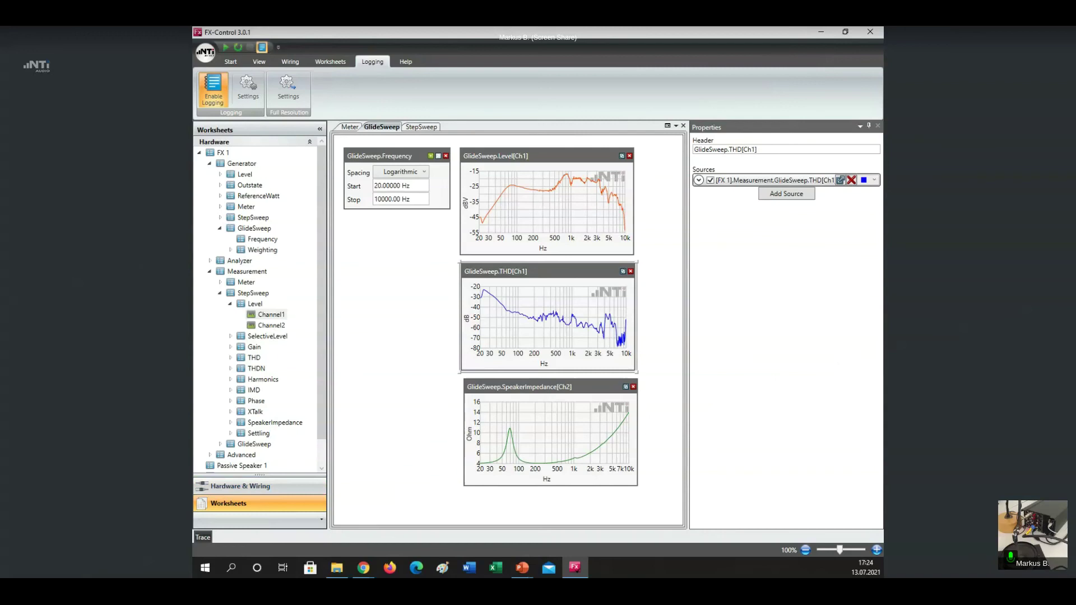
Open the log workbook in Excel and examine the Meter.Frequency1, Meter.Level1, Meter.Fft1 and StepSweep.Level1 sheets
left_click(336, 568)
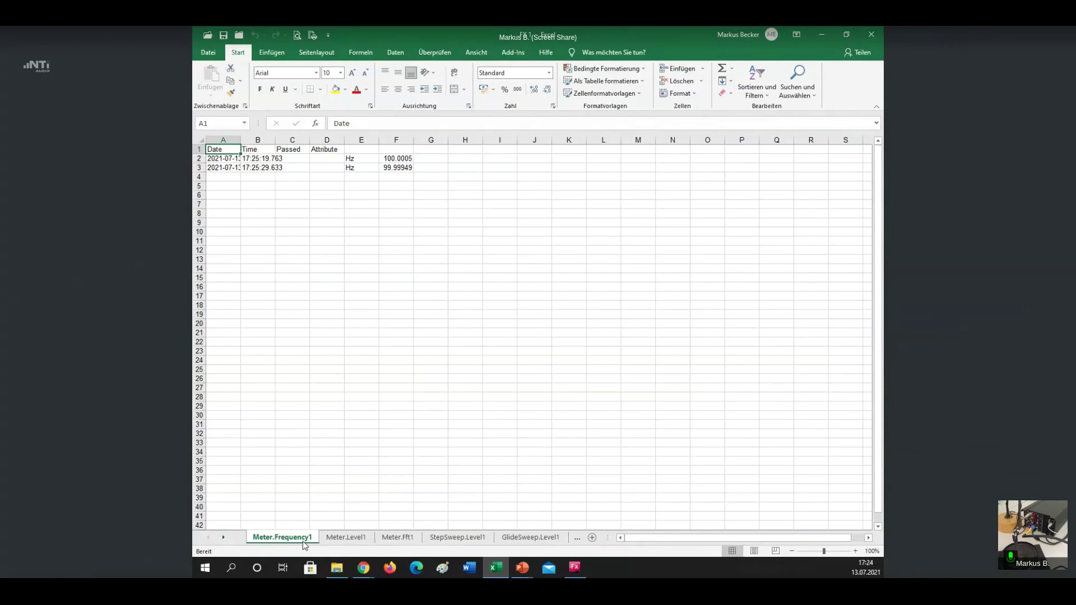
left_click(347, 538)
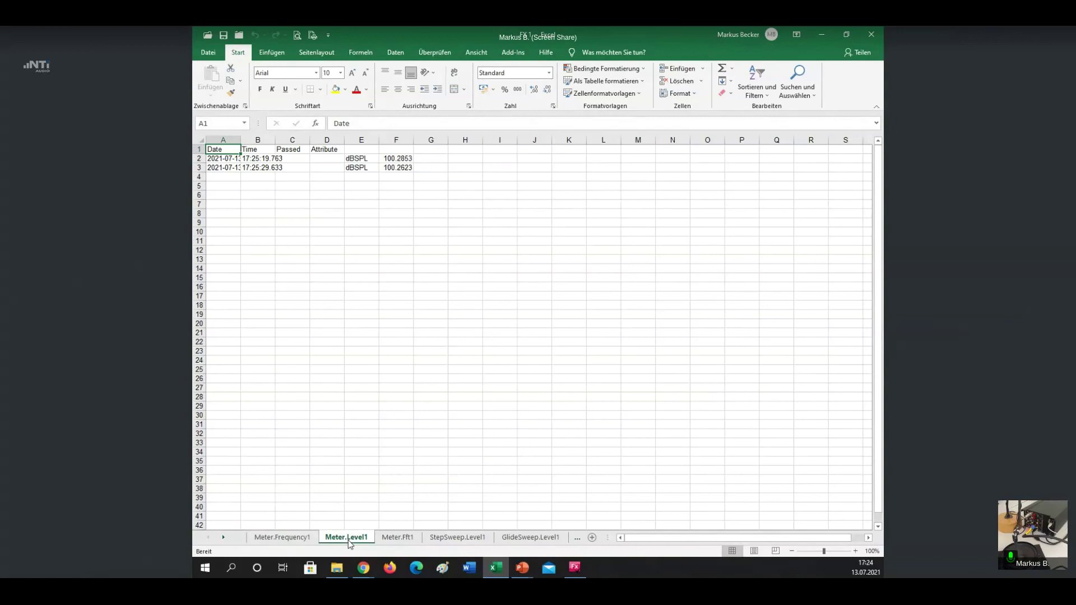
left_click(405, 539)
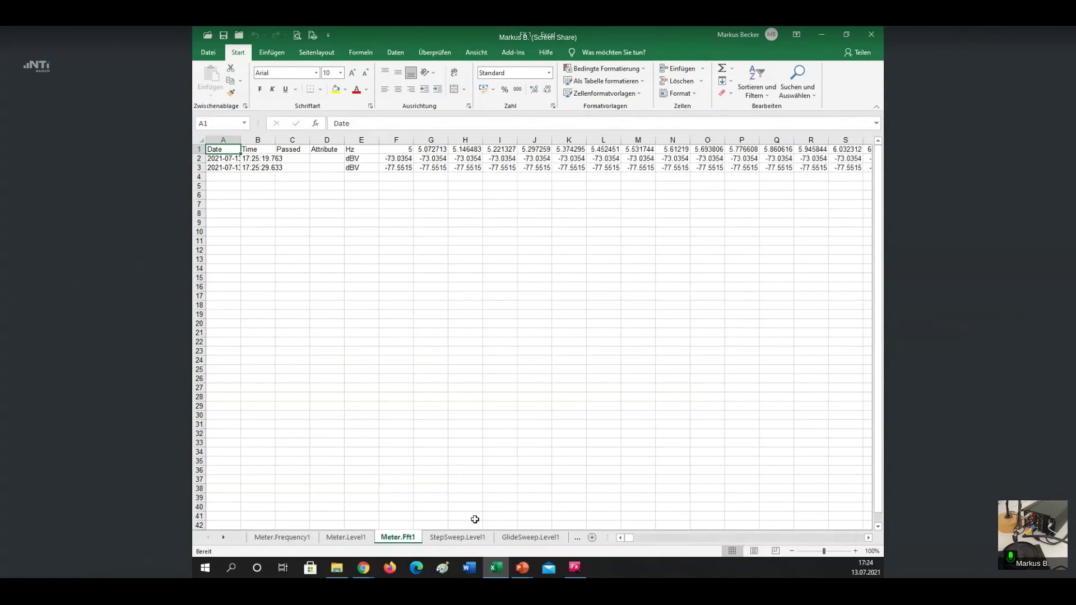
mouse_move(631, 537)
left_mouse_down()
mouse_move(709, 546)
mouse_move(629, 539)
left_mouse_up()
left_click(457, 537)
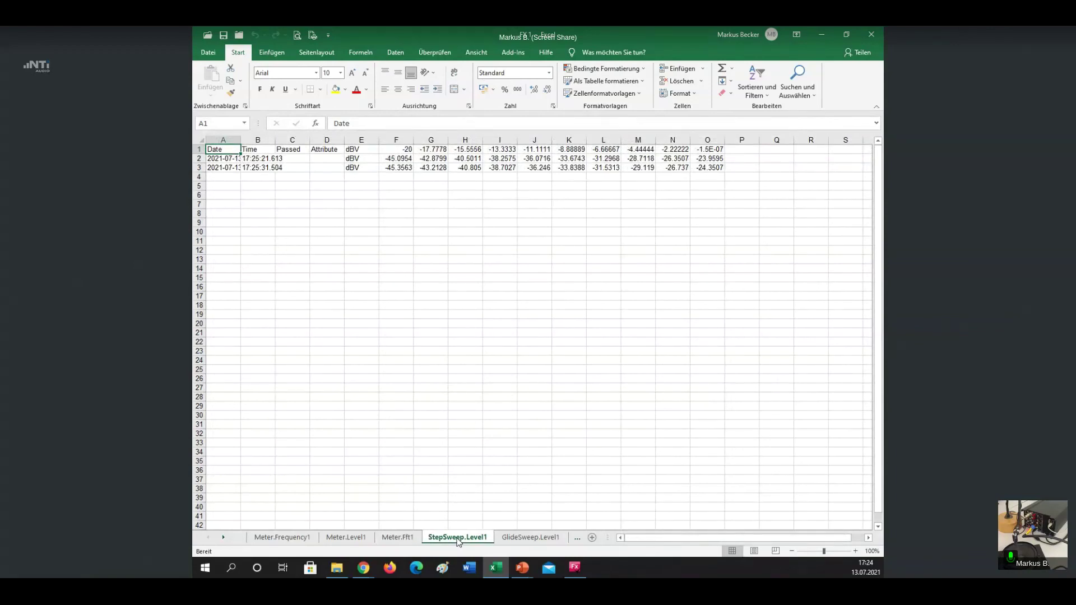
Examine the logged data on the GlideSweep.Level1 and GlideSweep.Impedance2 sheets and return to GlideSweep.Level1
left_click(520, 538)
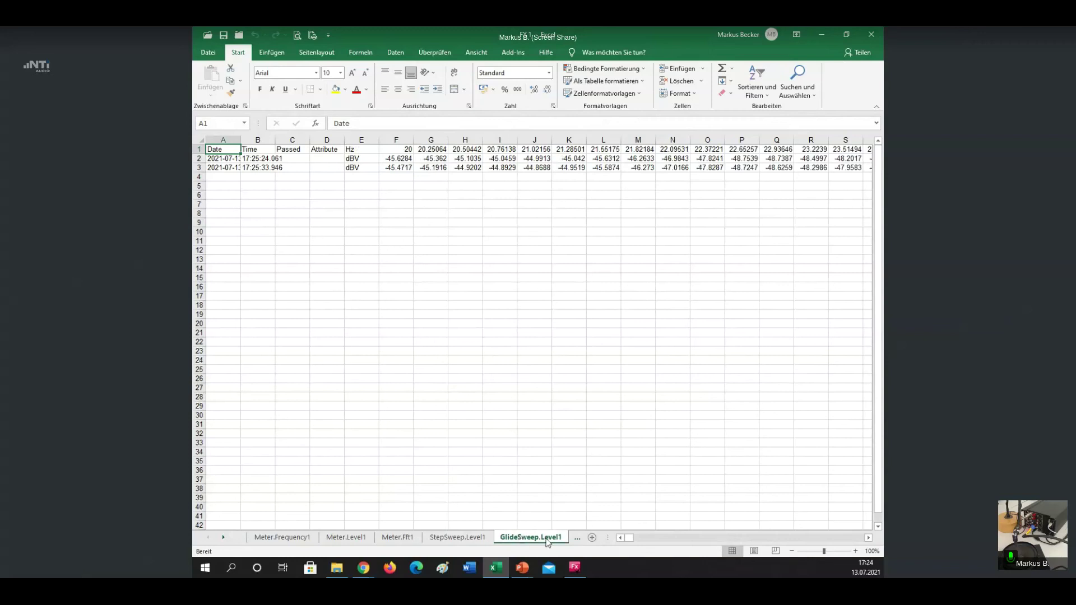
left_click(577, 540)
left_click(577, 540)
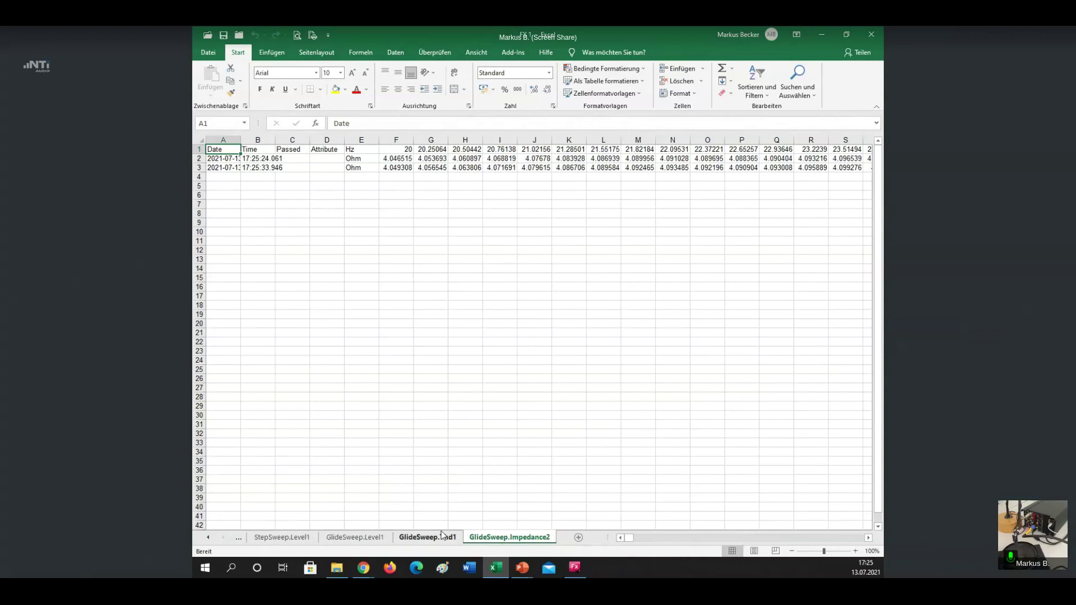
left_click(354, 539)
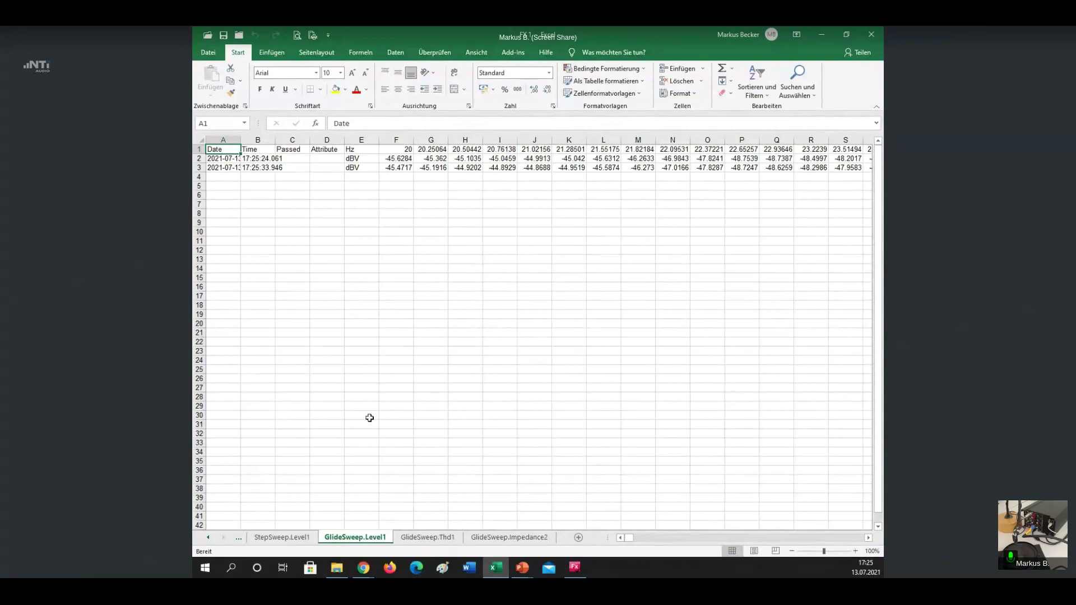
Copy the GlideSweep.Level[Ch1] graph from FX-Control, paste it as a bitmap at cell A5 of Excel's GlideSweep.Level1 sheet, and enlarge it to about column J
left_click(576, 568)
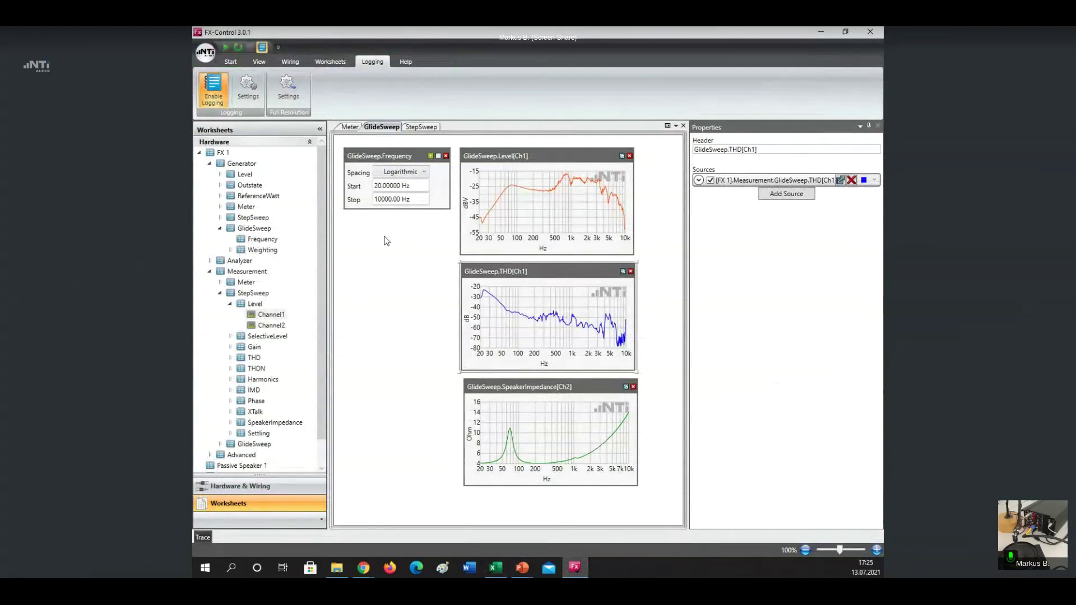
left_click(622, 157)
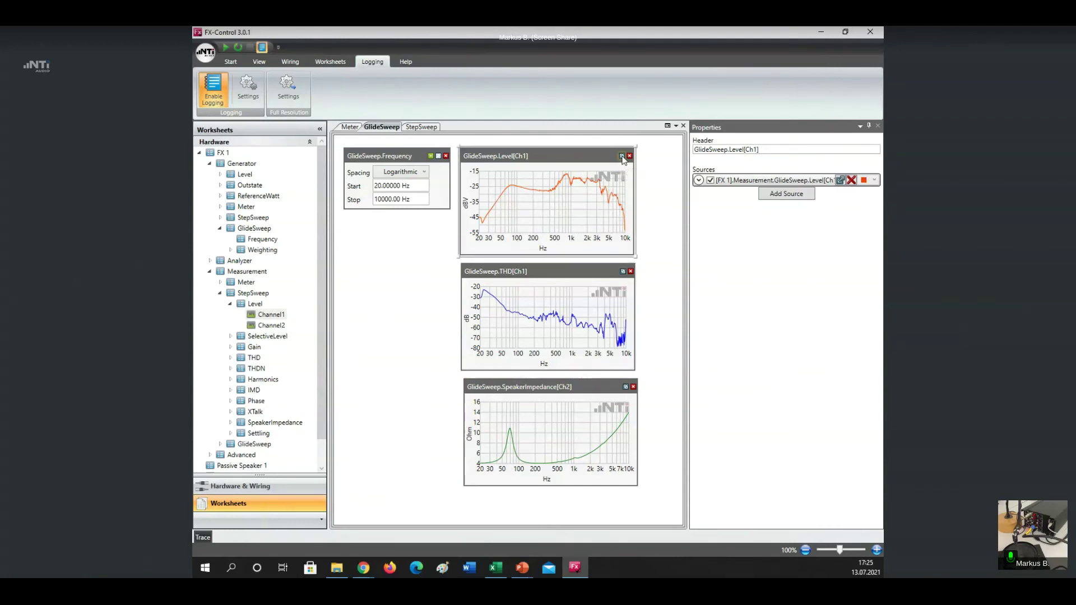
left_click(496, 568)
left_click(223, 184)
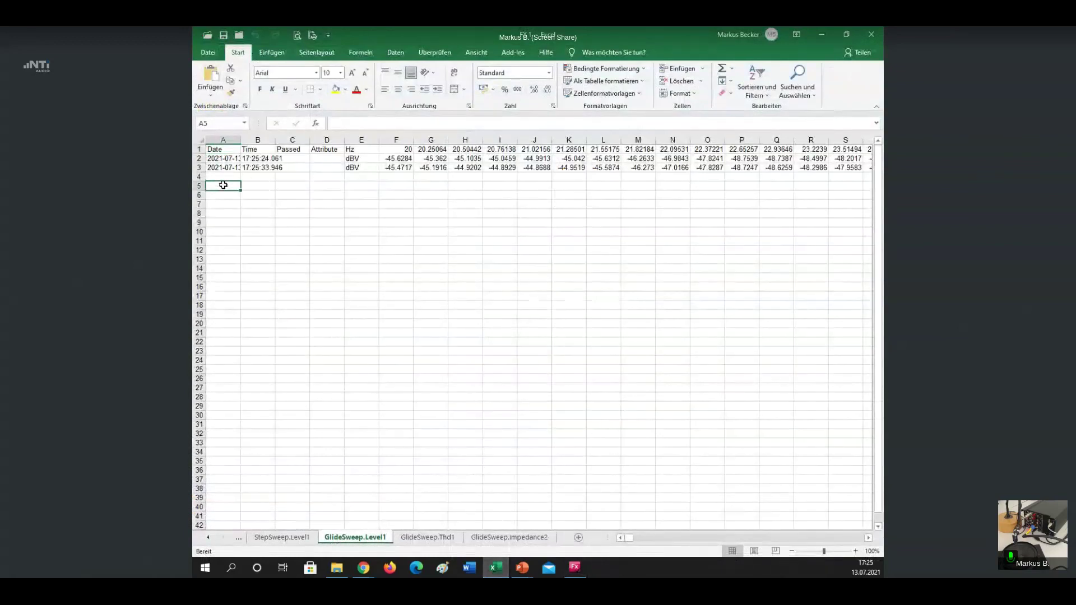
right_click(223, 185)
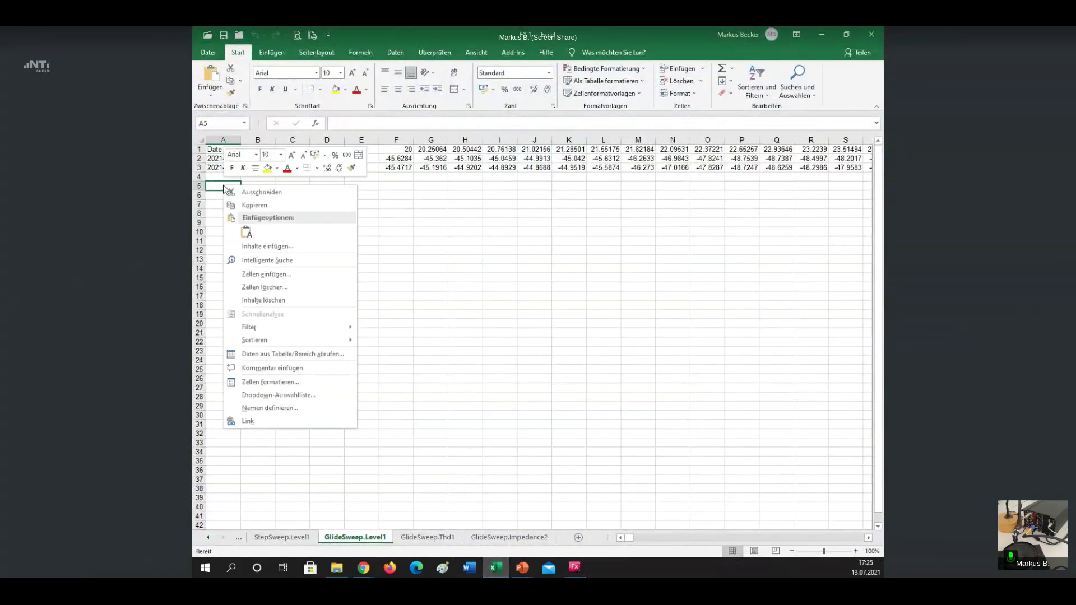
left_click(269, 248)
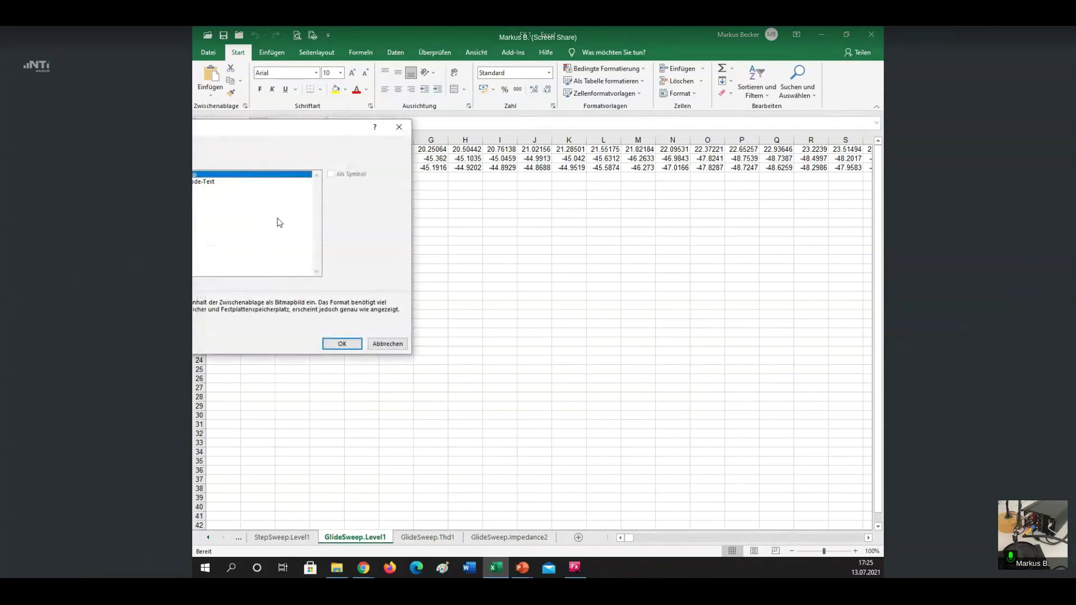
left_click_drag(266, 129, 518, 140)
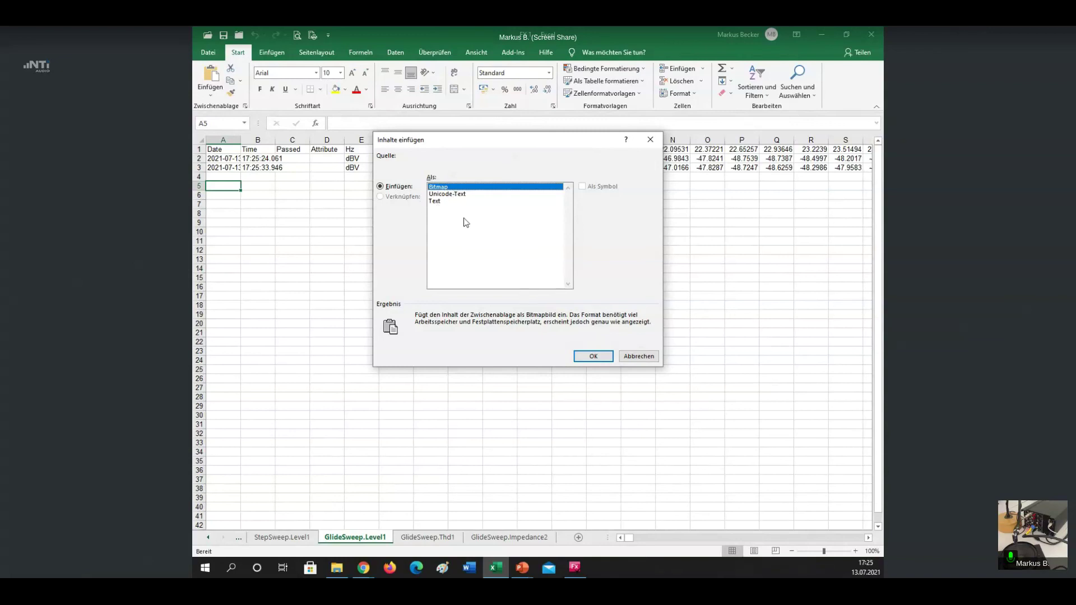
left_click(598, 357)
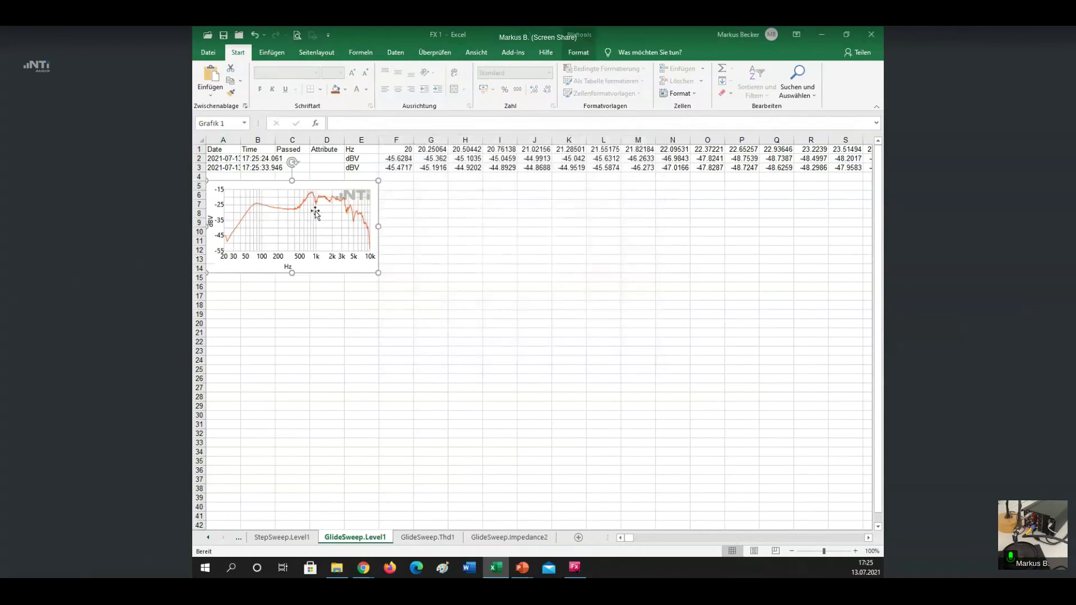
left_click_drag(381, 274, 538, 358)
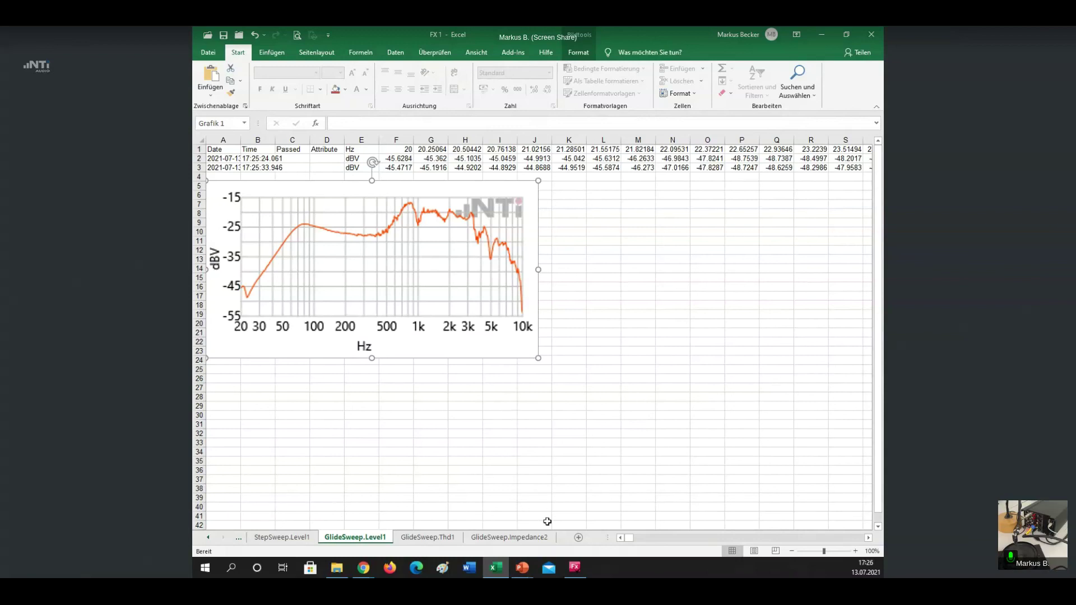
Switch to FX-Control and view the project save dialog and the list of recent projects without saving
left_click(574, 567)
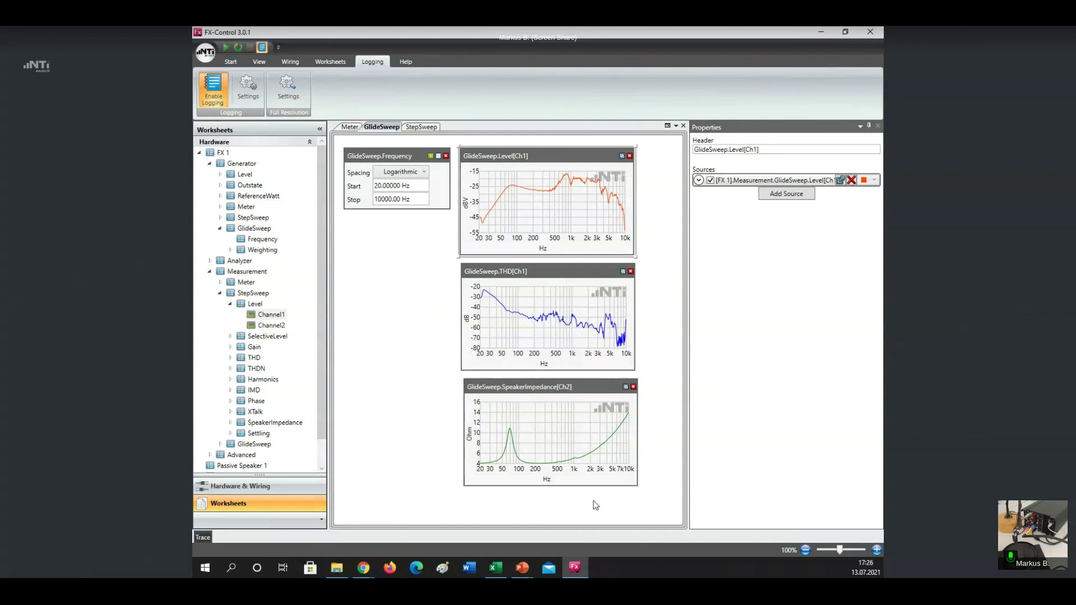
left_click(204, 54)
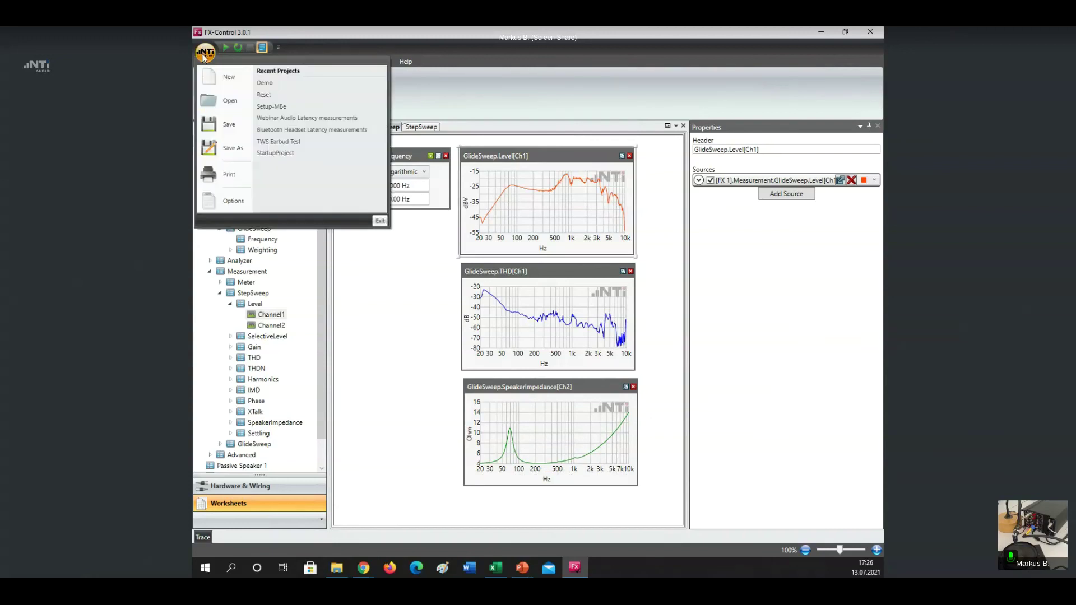
left_click(206, 123)
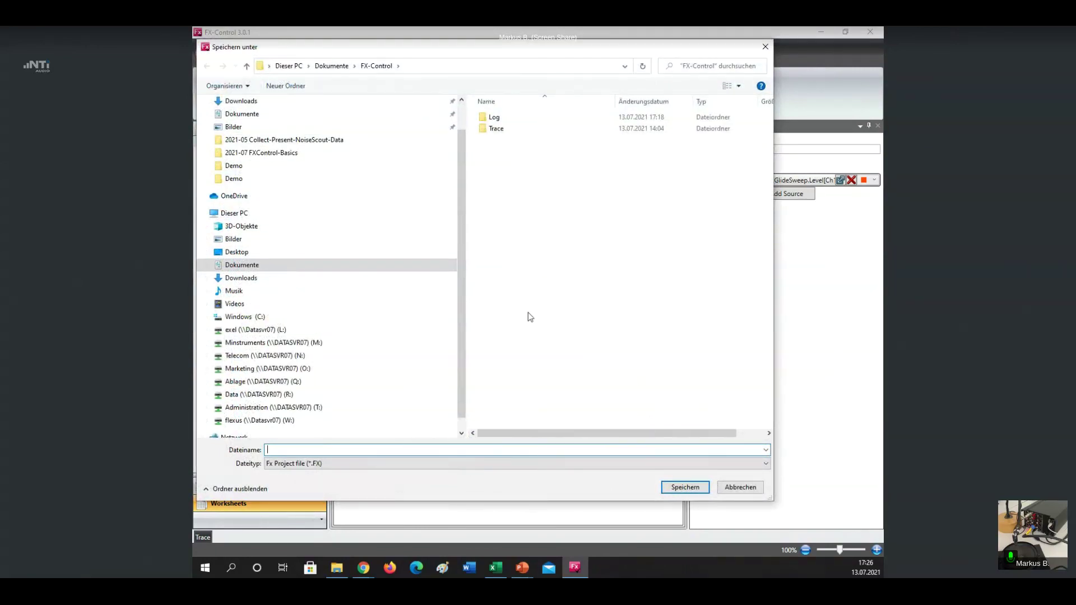
left_click(740, 488)
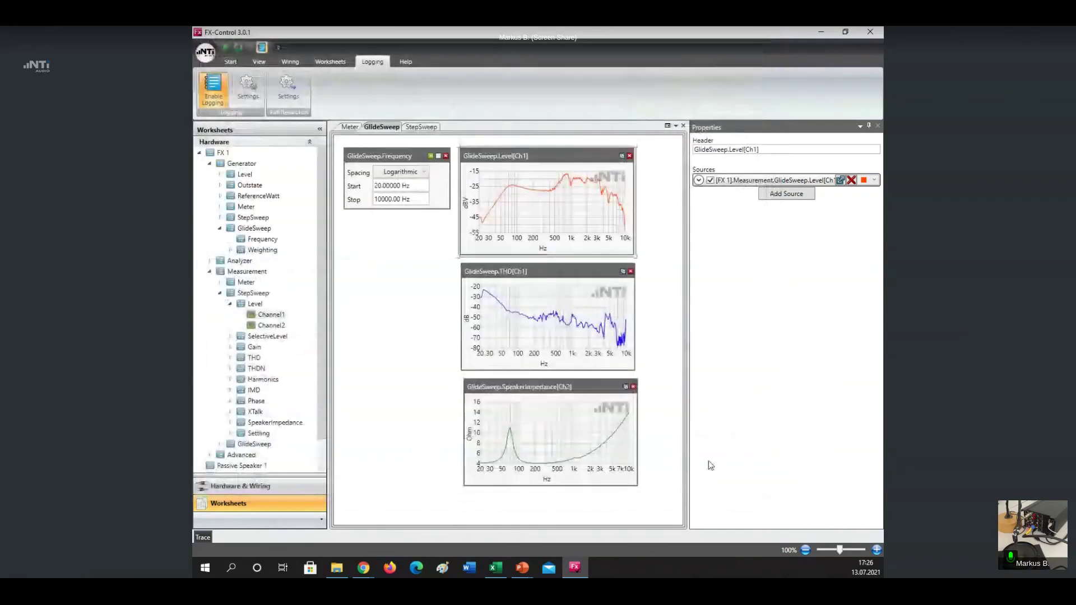
left_click(205, 52)
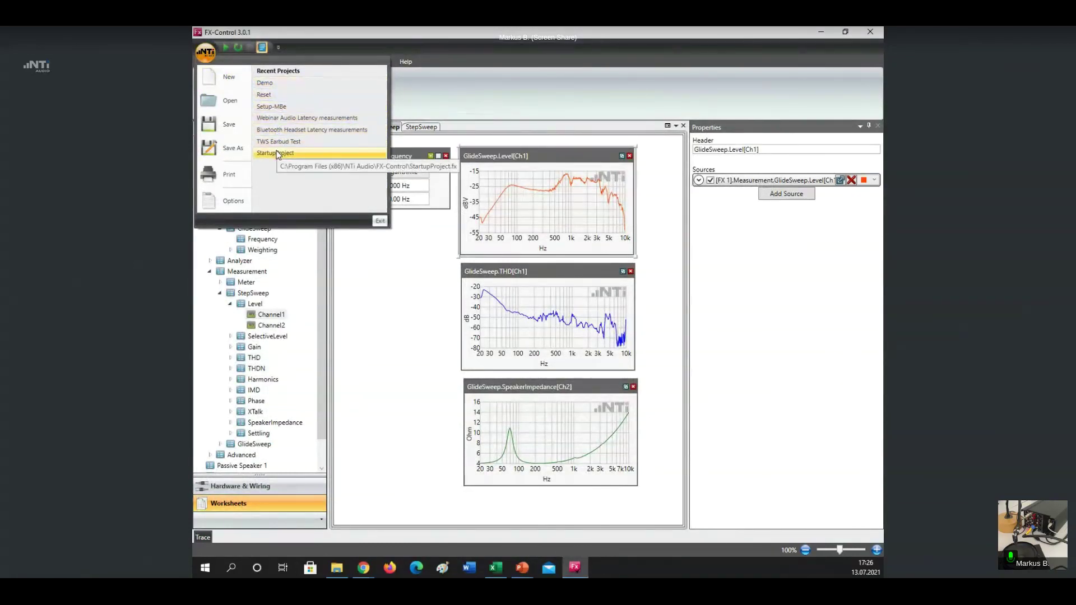
left_click(371, 314)
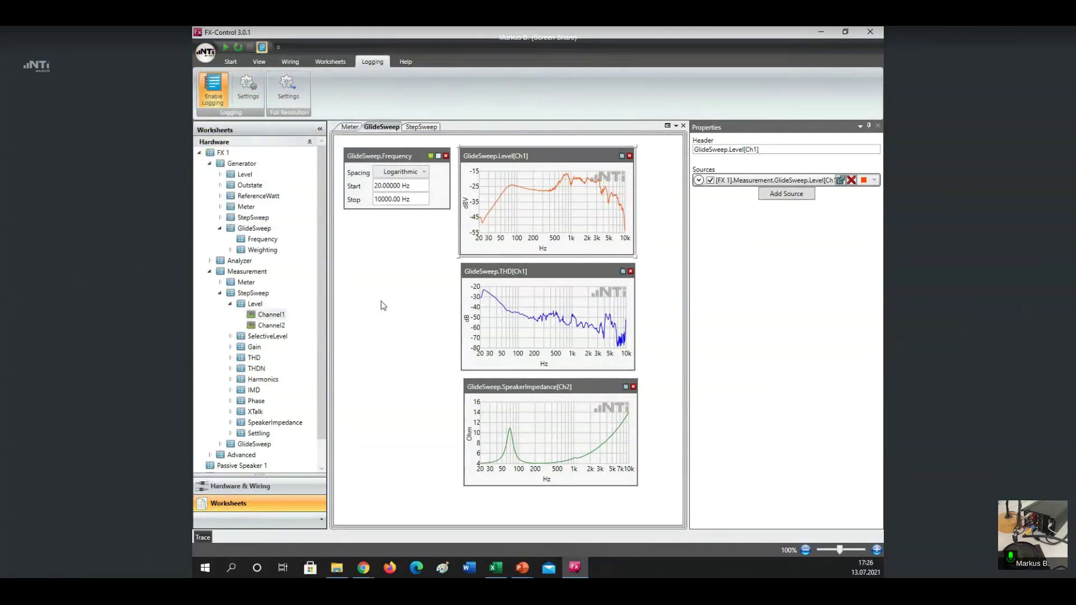
key("alt+Tab")
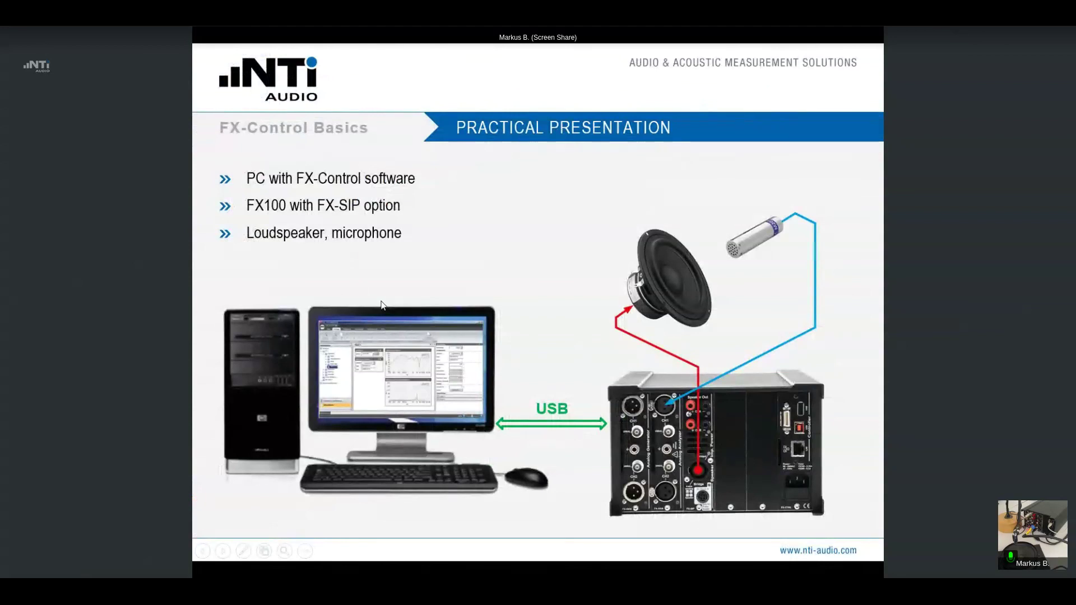
left_click(492, 300)
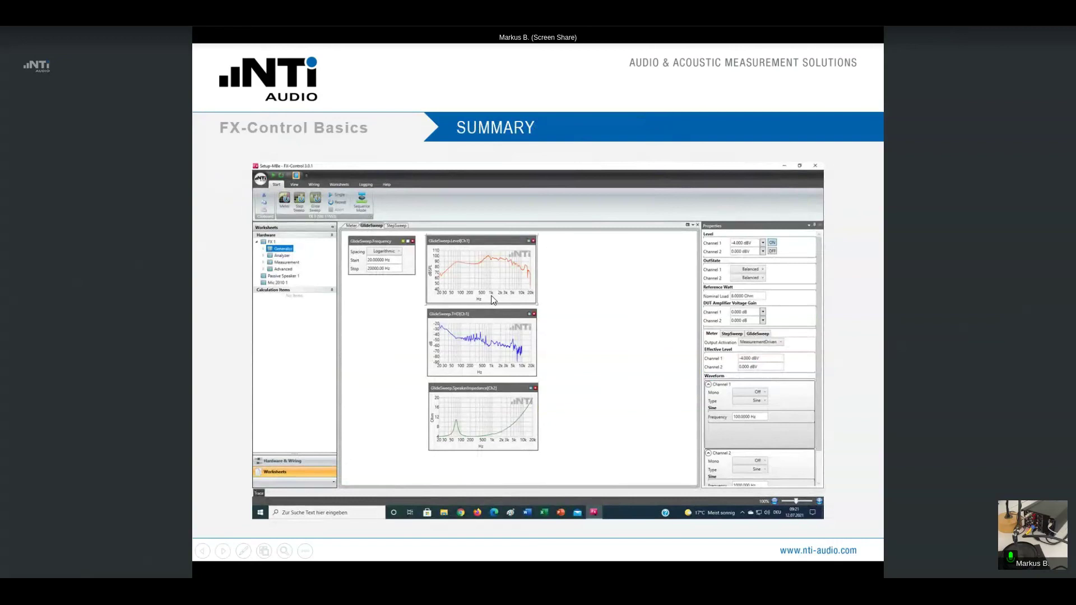
left_click(647, 262)
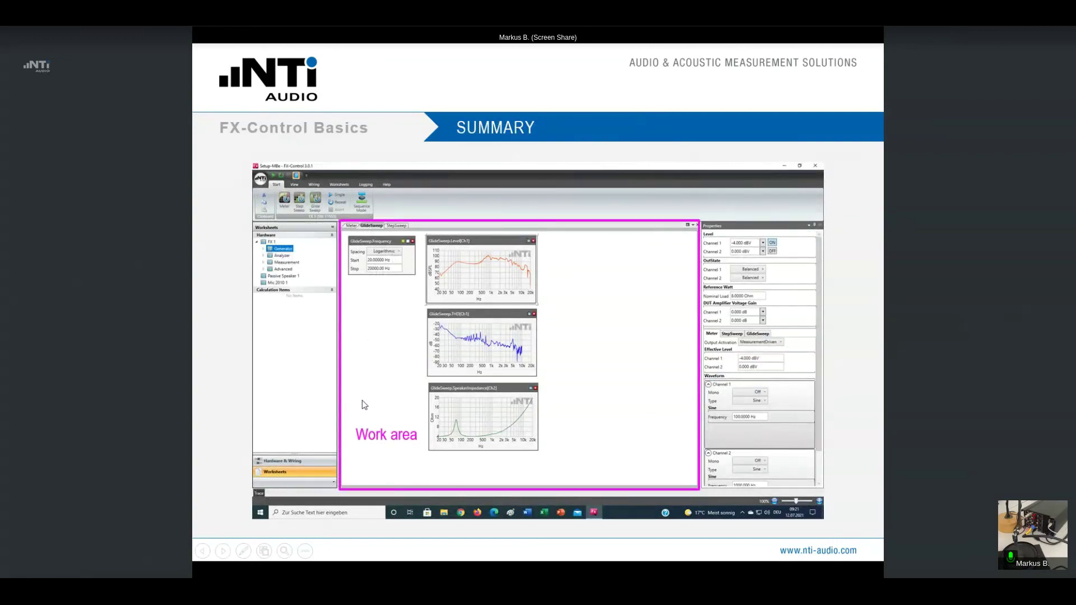